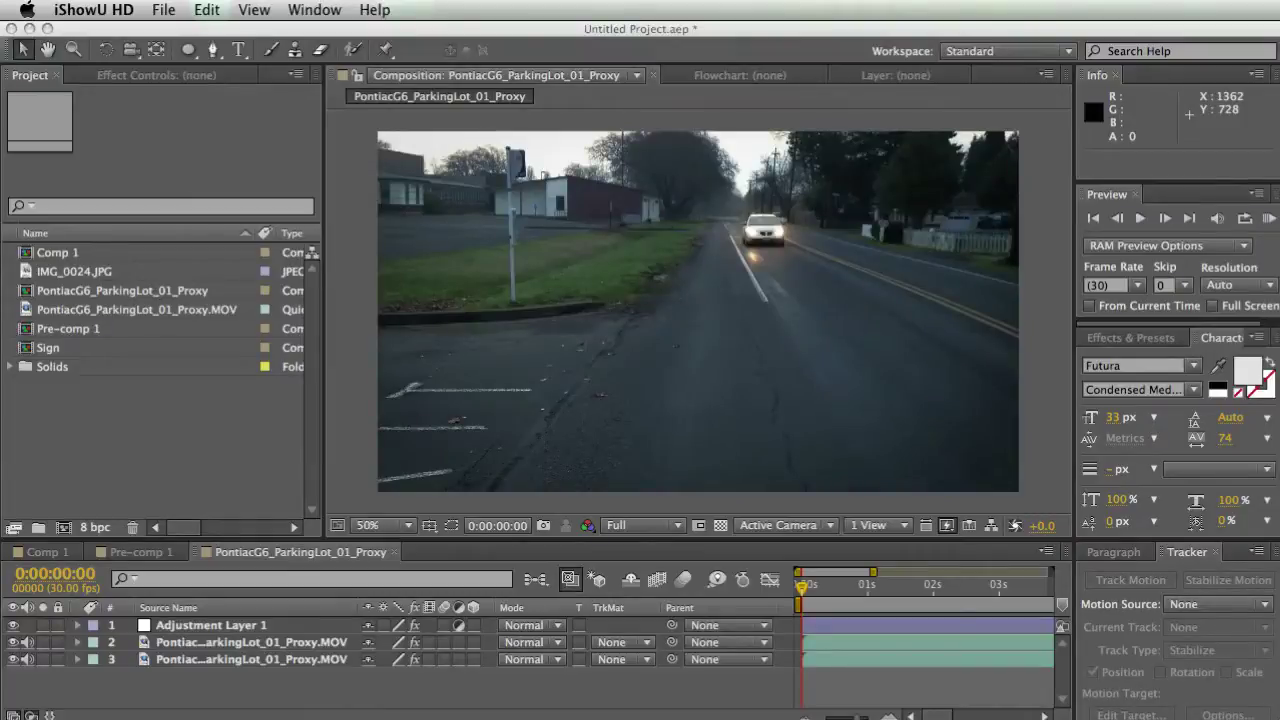
# Select the Medium Cyan Solid 1 layer in Comp 2 and bring up the shape tool choices.
pyautogui.click(1065, 266)
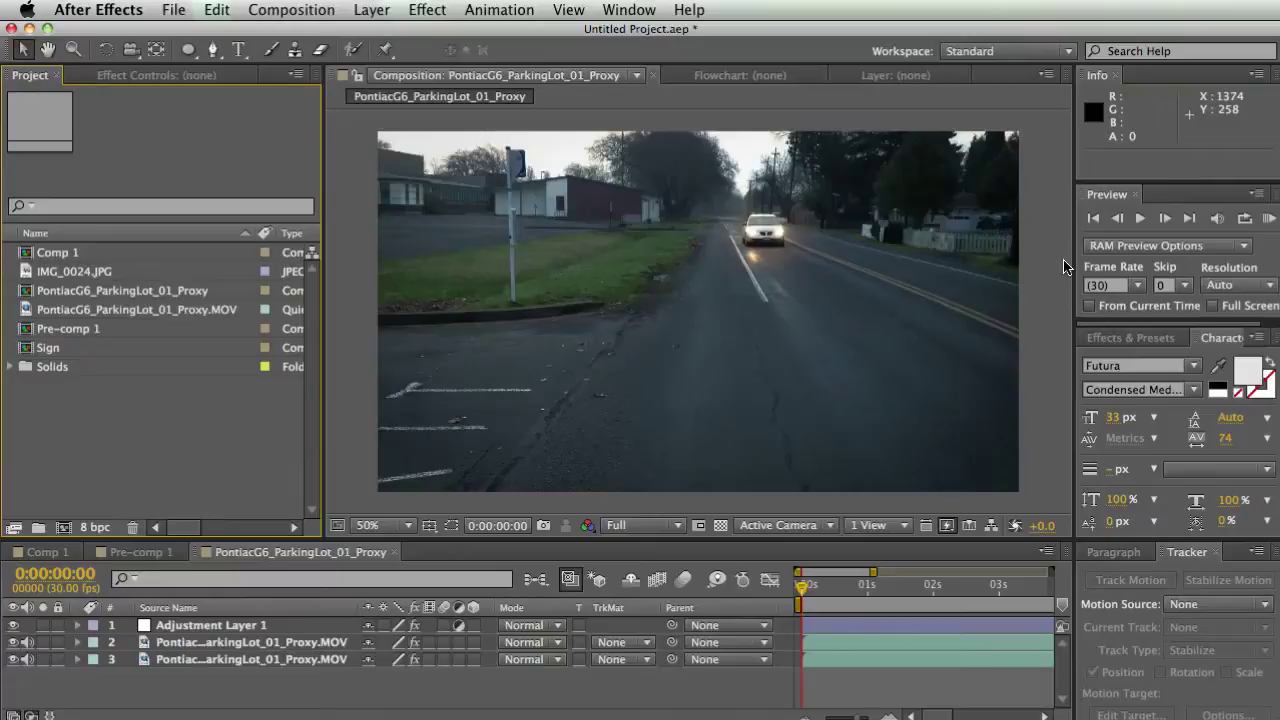
pyautogui.click(1038, 282)
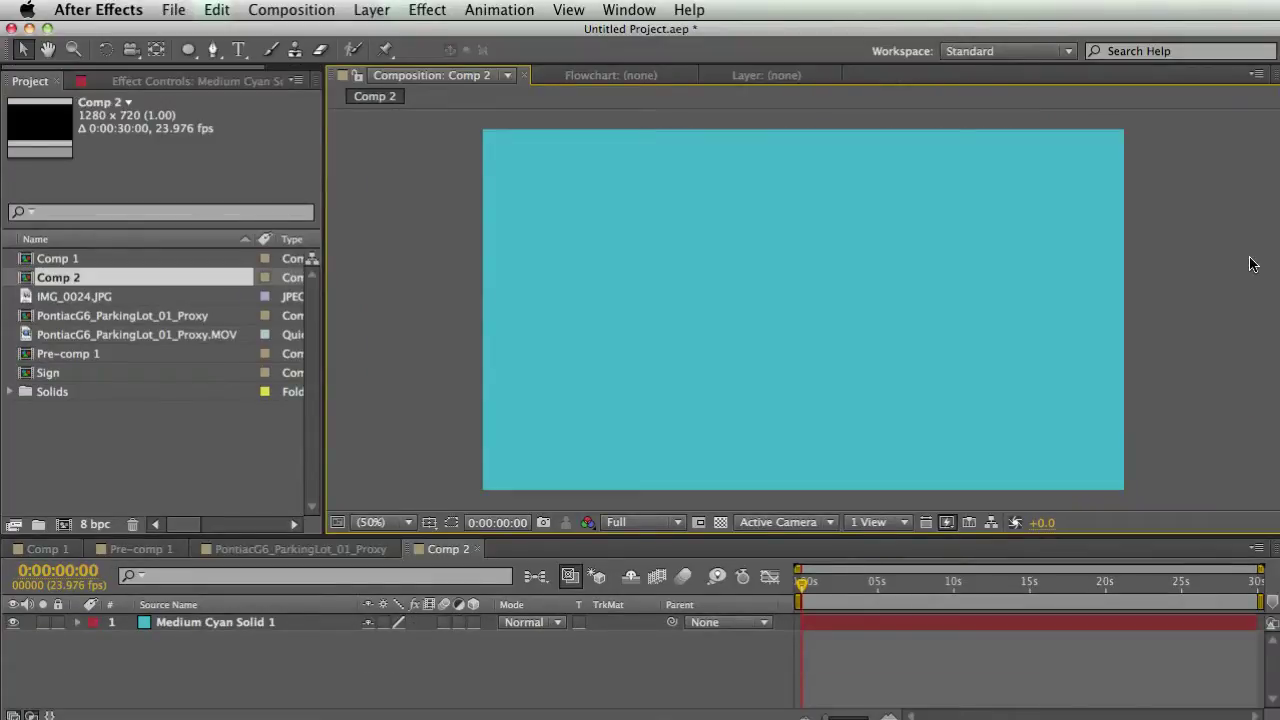
pyautogui.click(254, 626)
pyautogui.press('Return')
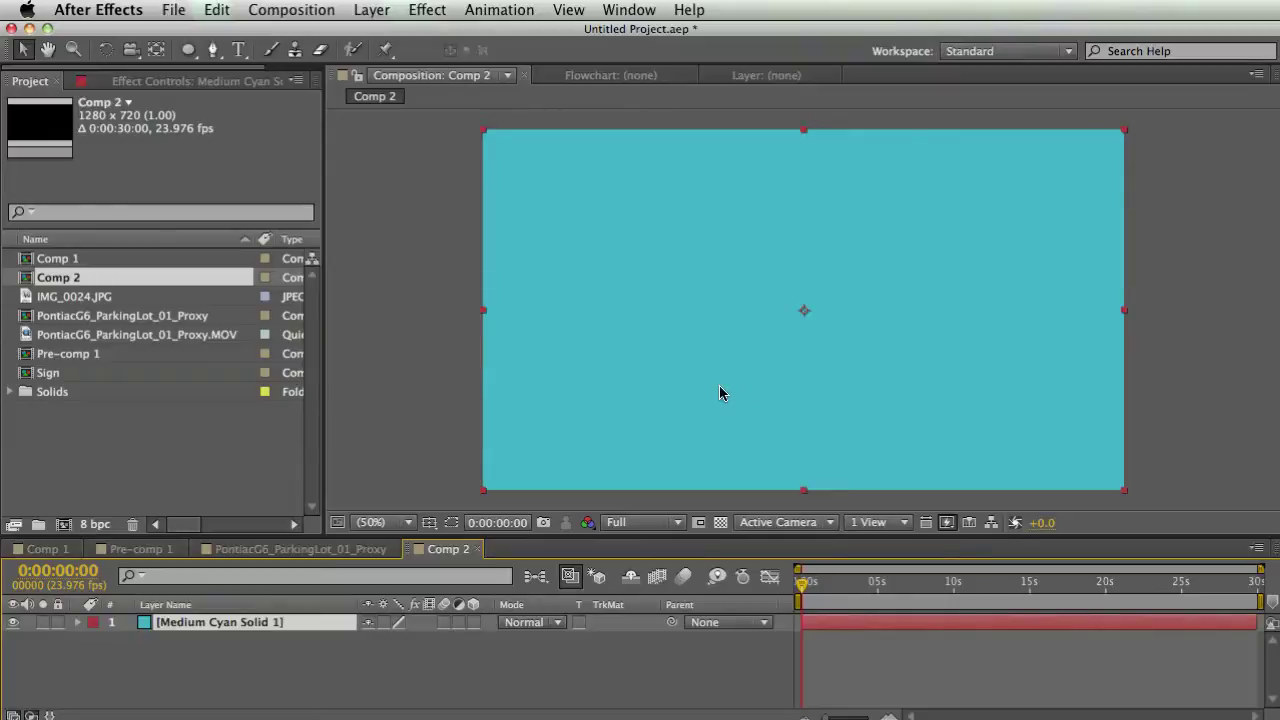
pyautogui.click(194, 56)
pyautogui.click(189, 51)
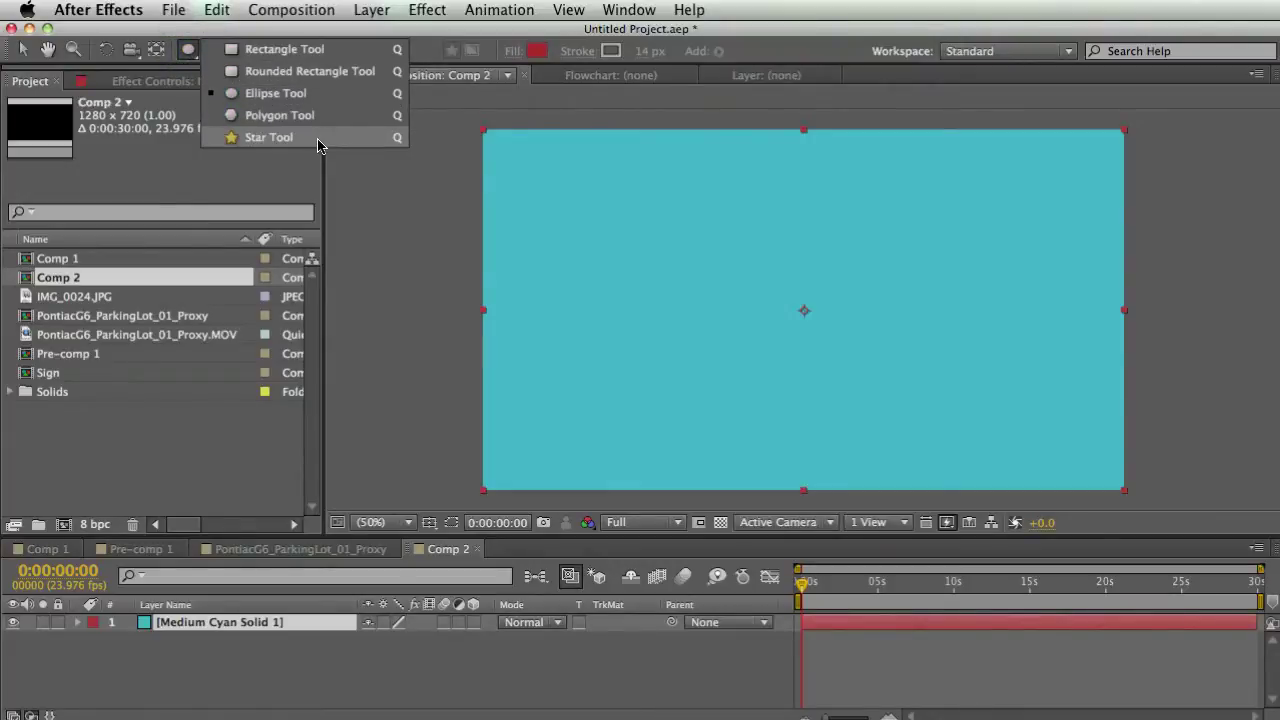
pyautogui.click(263, 48)
pyautogui.moveTo(579, 214); pyautogui.dragTo(654, 328)
pyautogui.moveTo(719, 392); pyautogui.dragTo(762, 408)
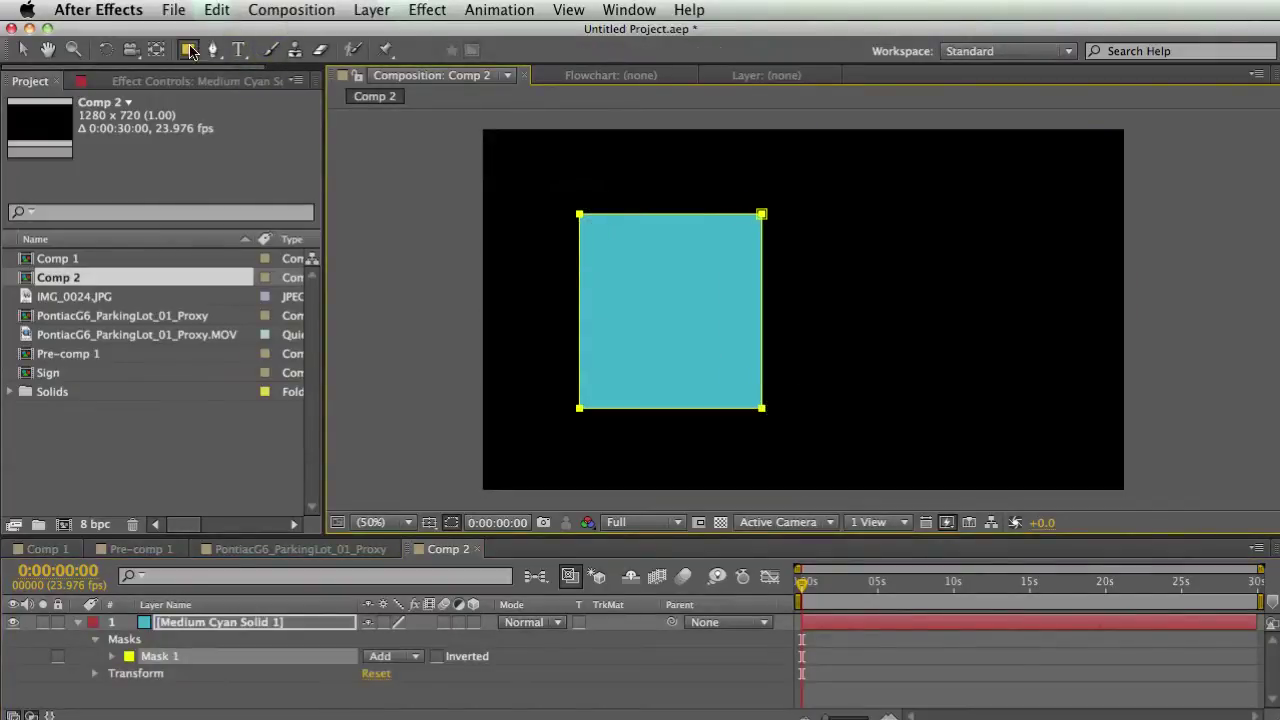
pyautogui.moveTo(190, 52); pyautogui.dragTo(250, 131)
pyautogui.moveTo(930, 215); pyautogui.dragTo(976, 147)
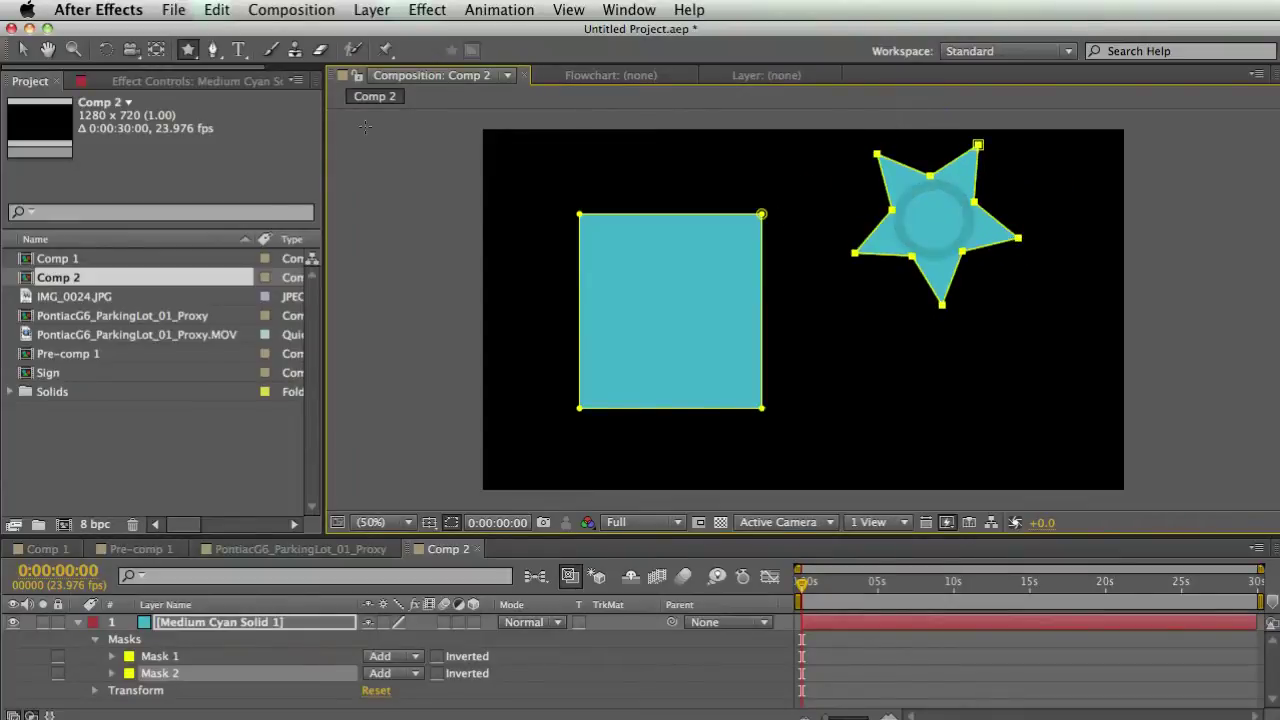
pyautogui.moveTo(189, 52); pyautogui.dragTo(250, 89)
pyautogui.moveTo(900, 321); pyautogui.dragTo(995, 392)
pyautogui.click(212, 49)
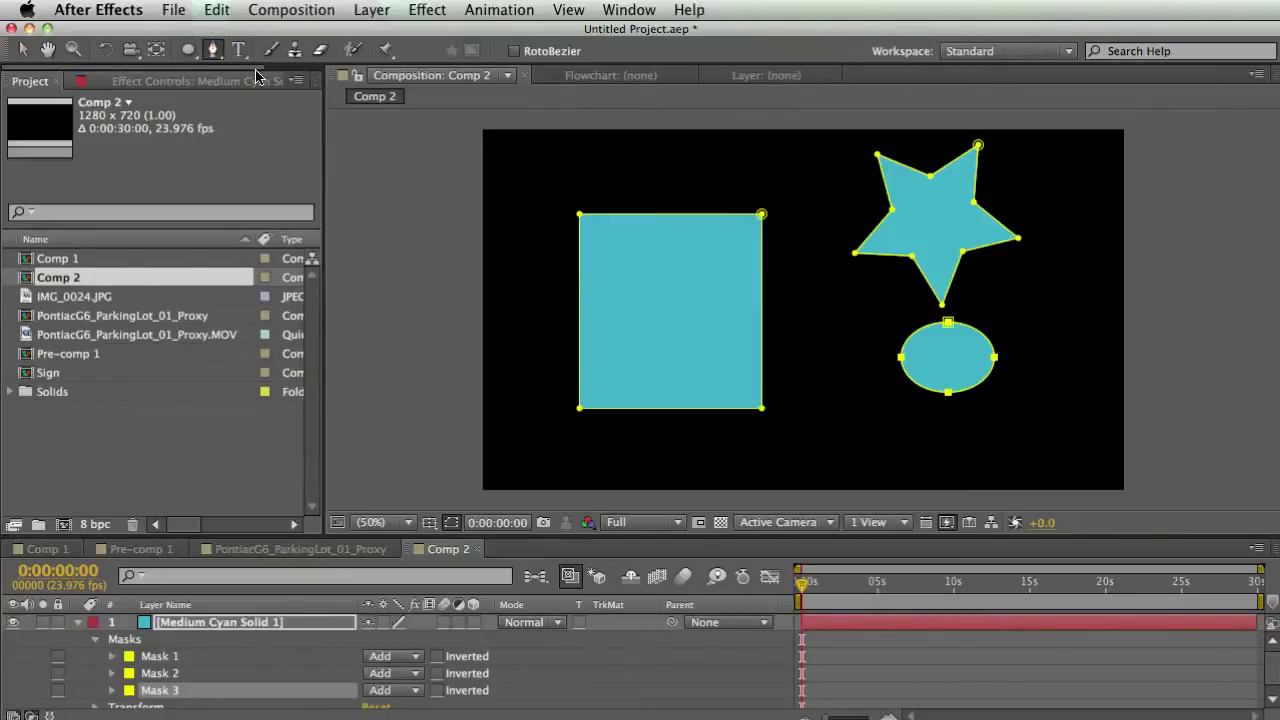
pyautogui.click(790, 184)
pyautogui.click(826, 204)
pyautogui.click(813, 223)
pyautogui.click(822, 258)
pyautogui.click(848, 272)
pyautogui.click(872, 281)
pyautogui.click(851, 294)
pyautogui.click(808, 293)
pyautogui.click(808, 275)
pyautogui.click(790, 262)
pyautogui.click(790, 237)
pyautogui.click(779, 205)
pyautogui.click(739, 177)
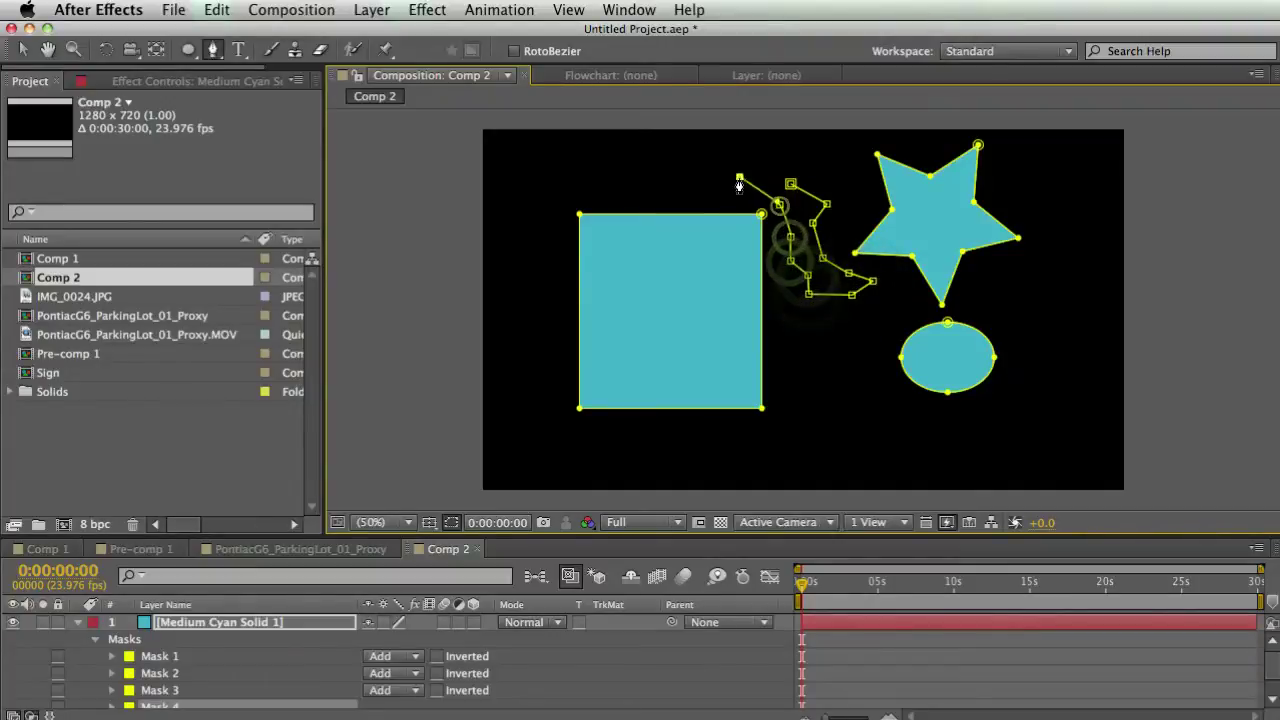
pyautogui.click(790, 184)
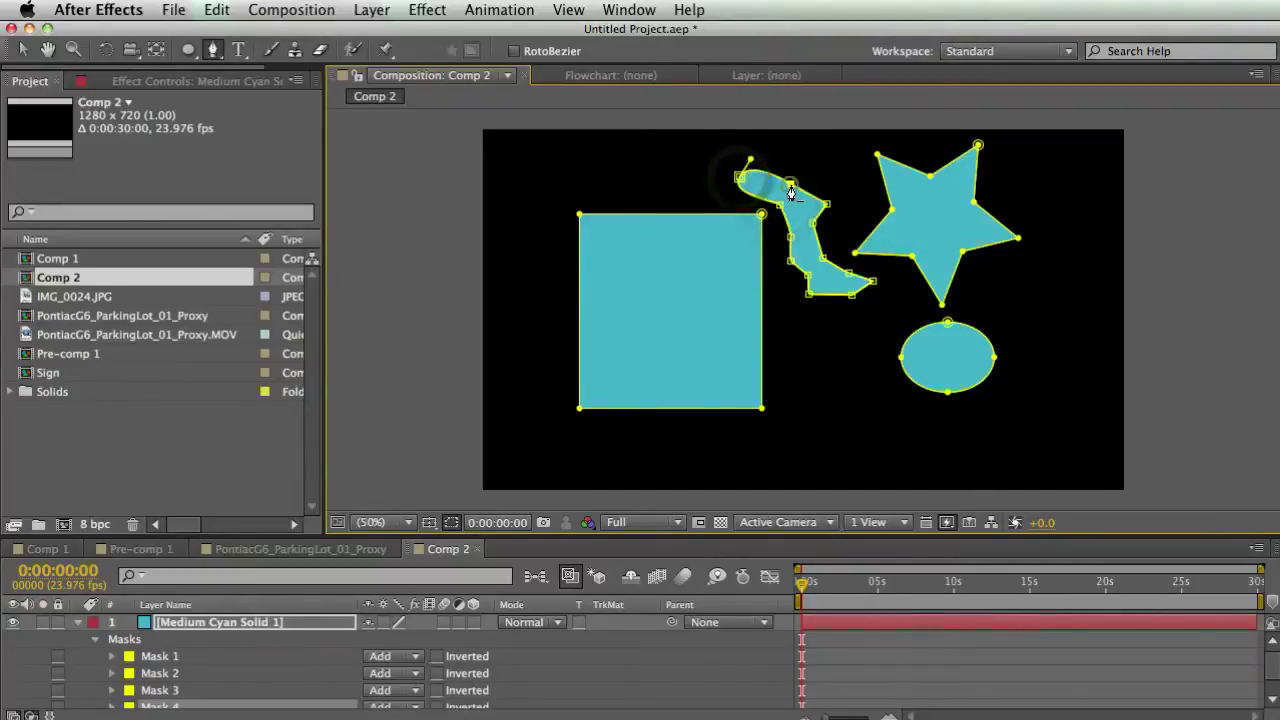
pyautogui.click(891, 209)
pyautogui.click(928, 180)
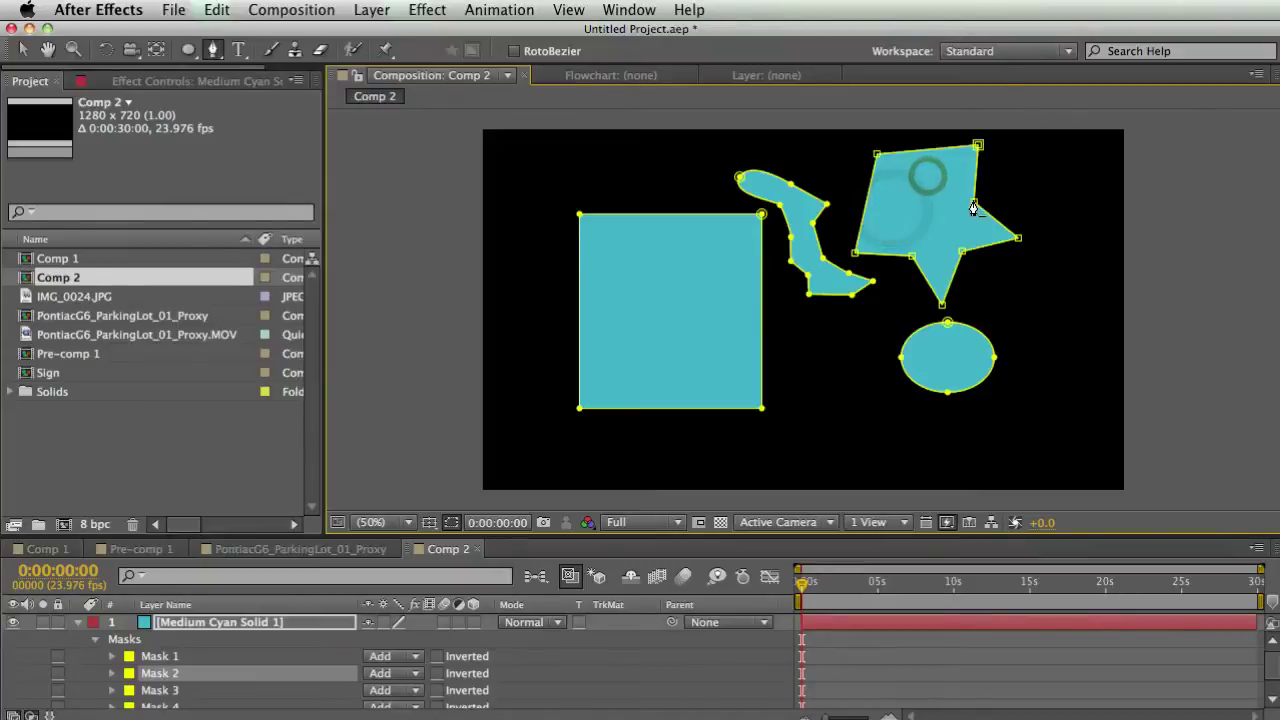
pyautogui.click(974, 202)
pyautogui.click(962, 254)
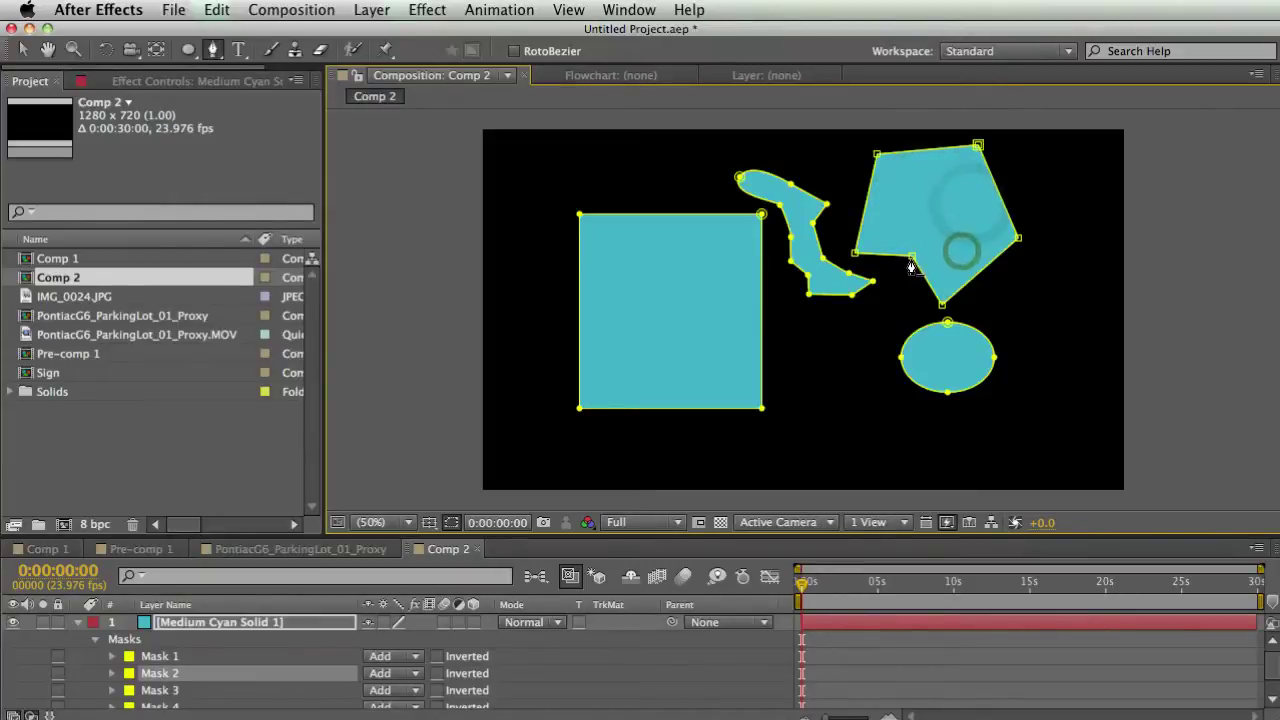
pyautogui.click(911, 258)
pyautogui.moveTo(988, 291); pyautogui.dragTo(1028, 324)
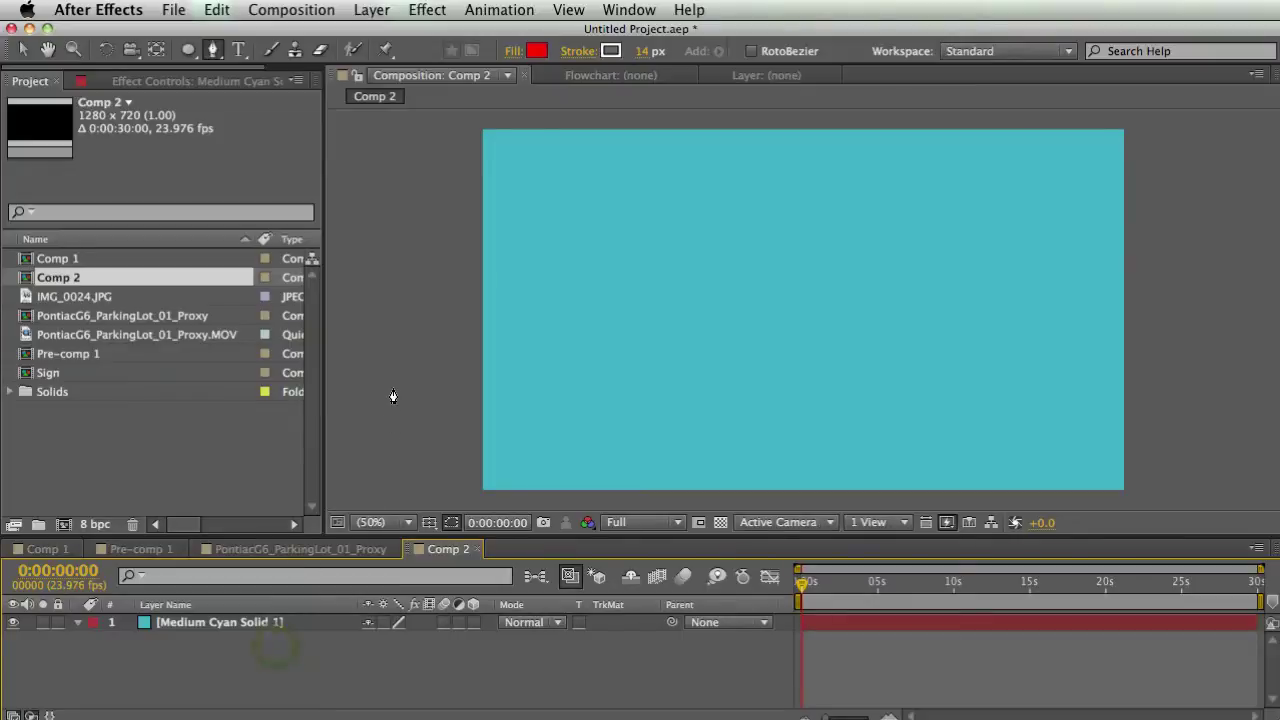
pyautogui.click(258, 623)
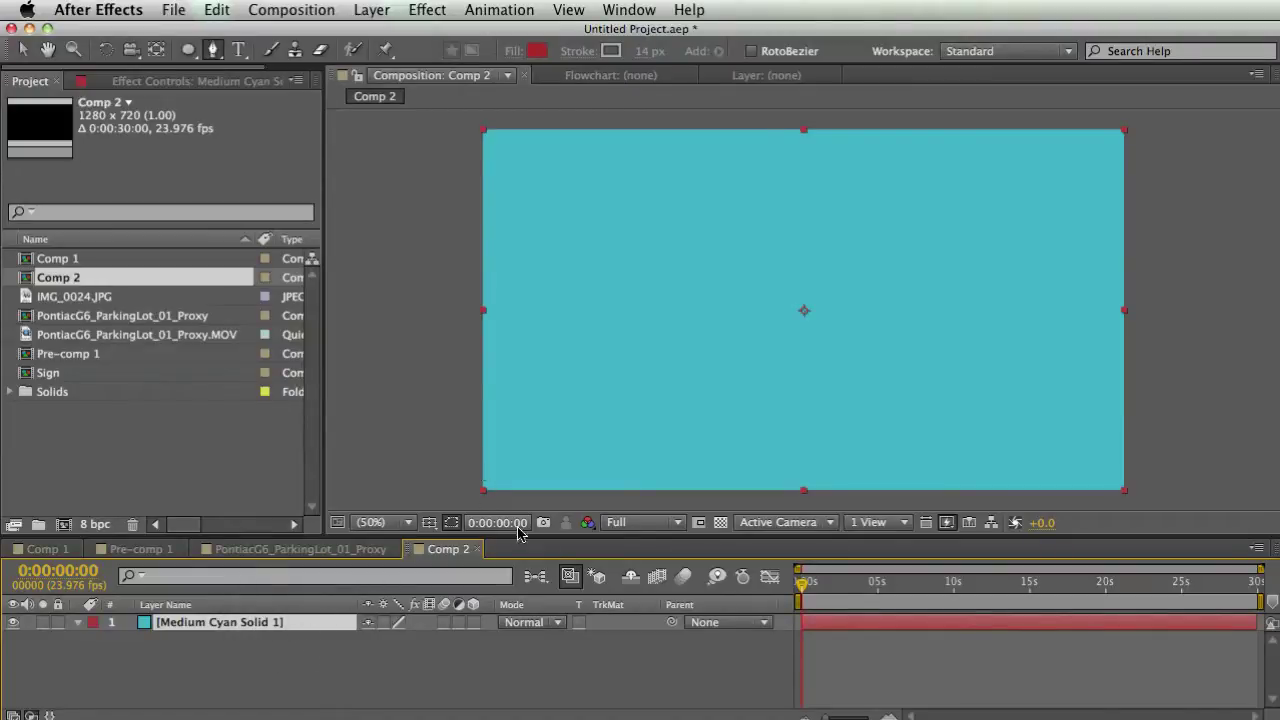
pyautogui.click(340, 651)
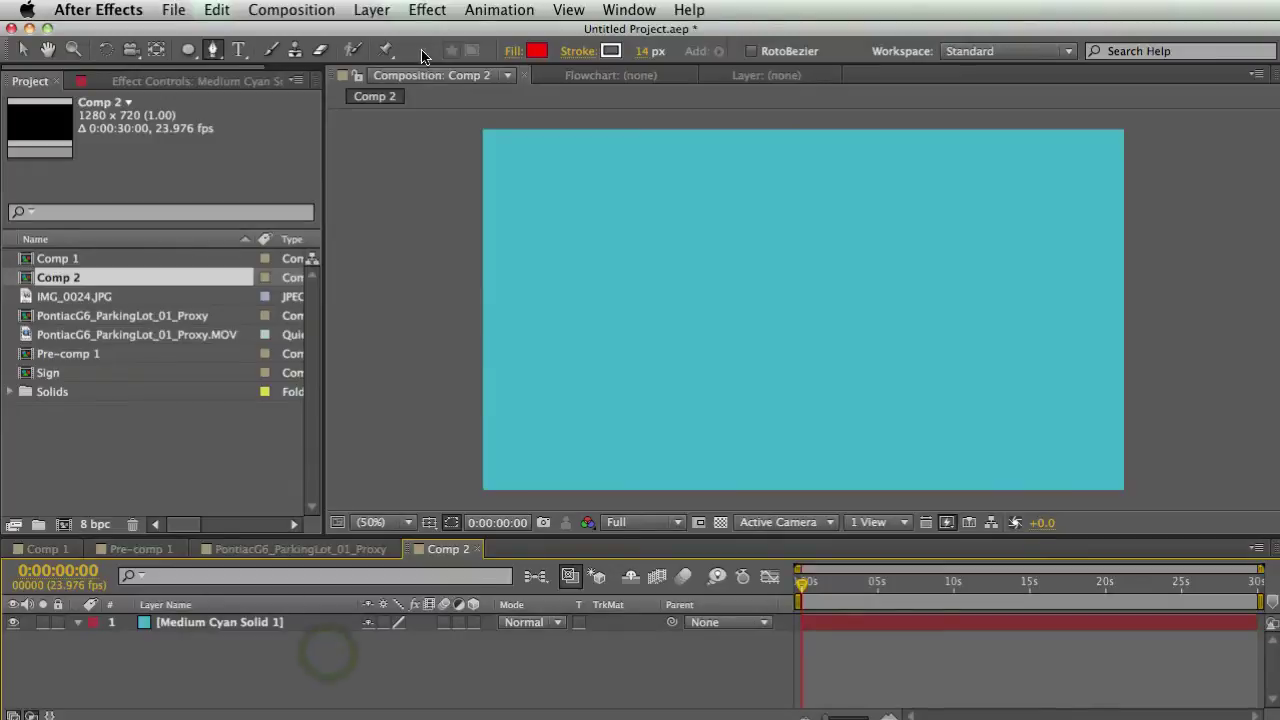
pyautogui.click(598, 197)
pyautogui.click(678, 180)
pyautogui.click(681, 232)
pyautogui.click(767, 247)
pyautogui.click(745, 287)
pyautogui.click(654, 283)
pyautogui.click(601, 279)
pyautogui.click(601, 243)
pyautogui.click(596, 198)
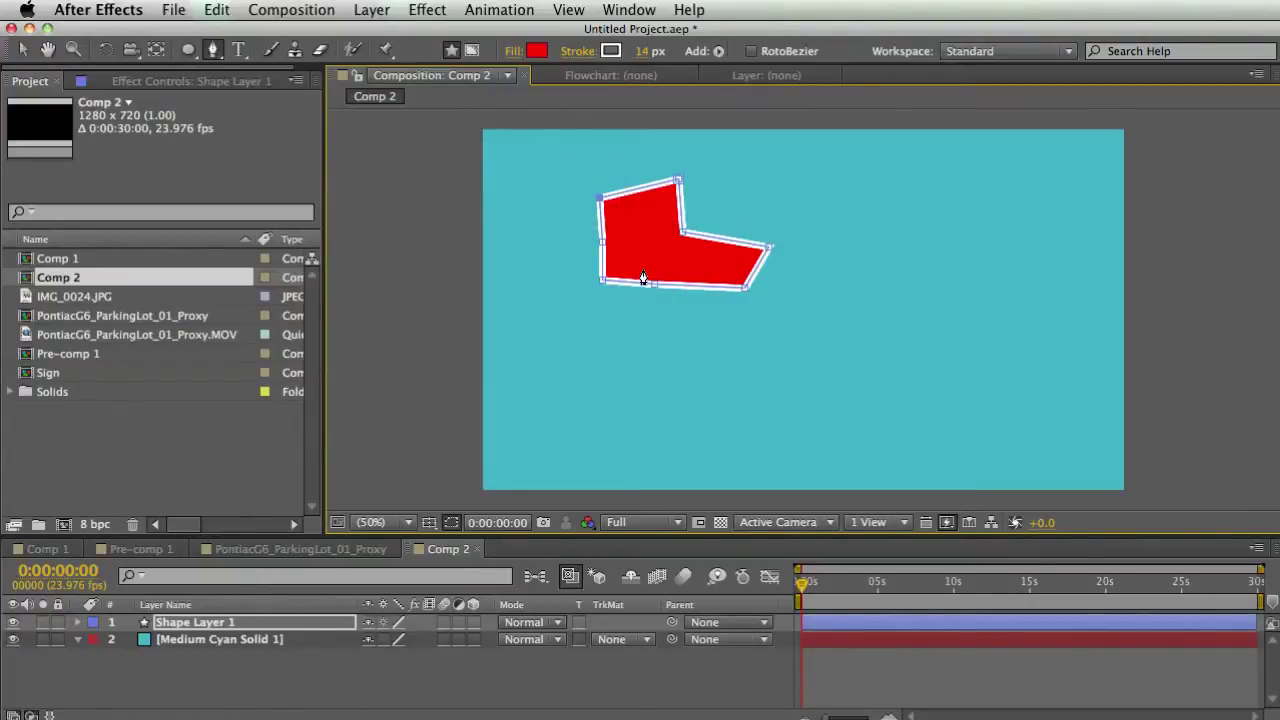
pyautogui.click(224, 625)
pyautogui.press('Delete')
pyautogui.click(224, 624)
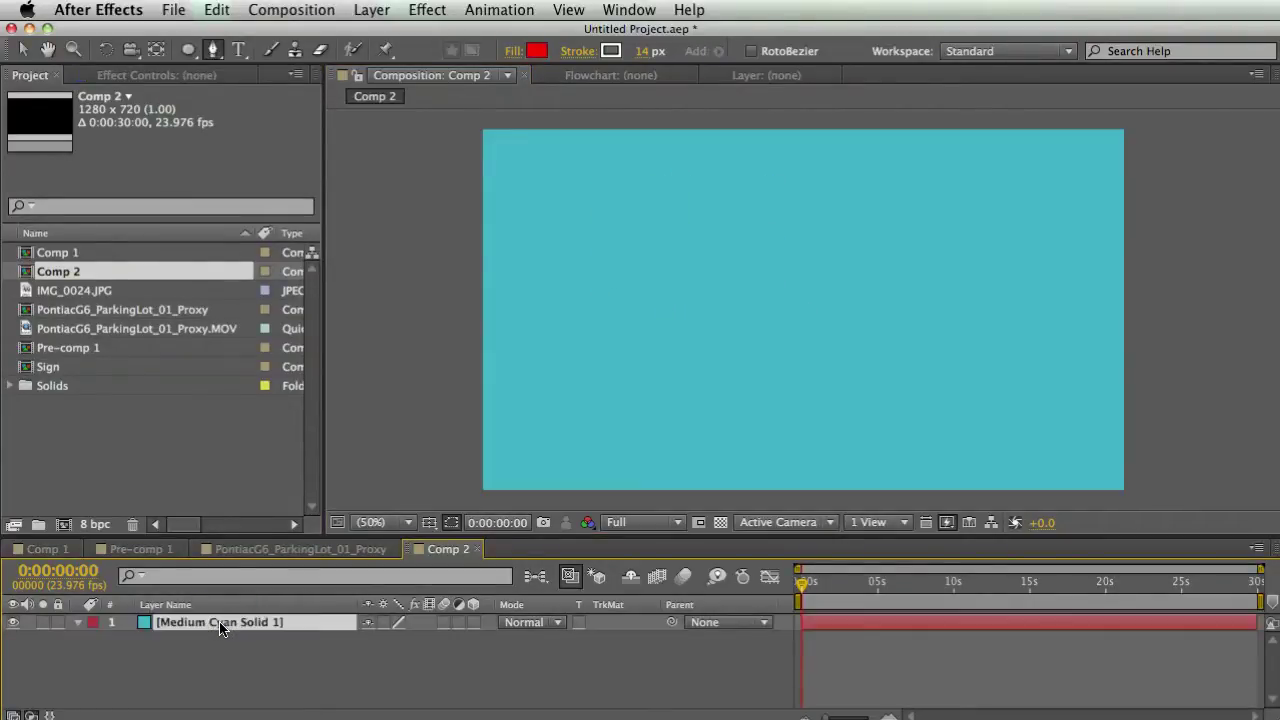
pyautogui.click(540, 178)
pyautogui.click(628, 177)
pyautogui.click(741, 236)
pyautogui.click(682, 274)
pyautogui.click(612, 234)
pyautogui.click(596, 288)
pyautogui.click(527, 268)
pyautogui.click(551, 236)
pyautogui.click(507, 202)
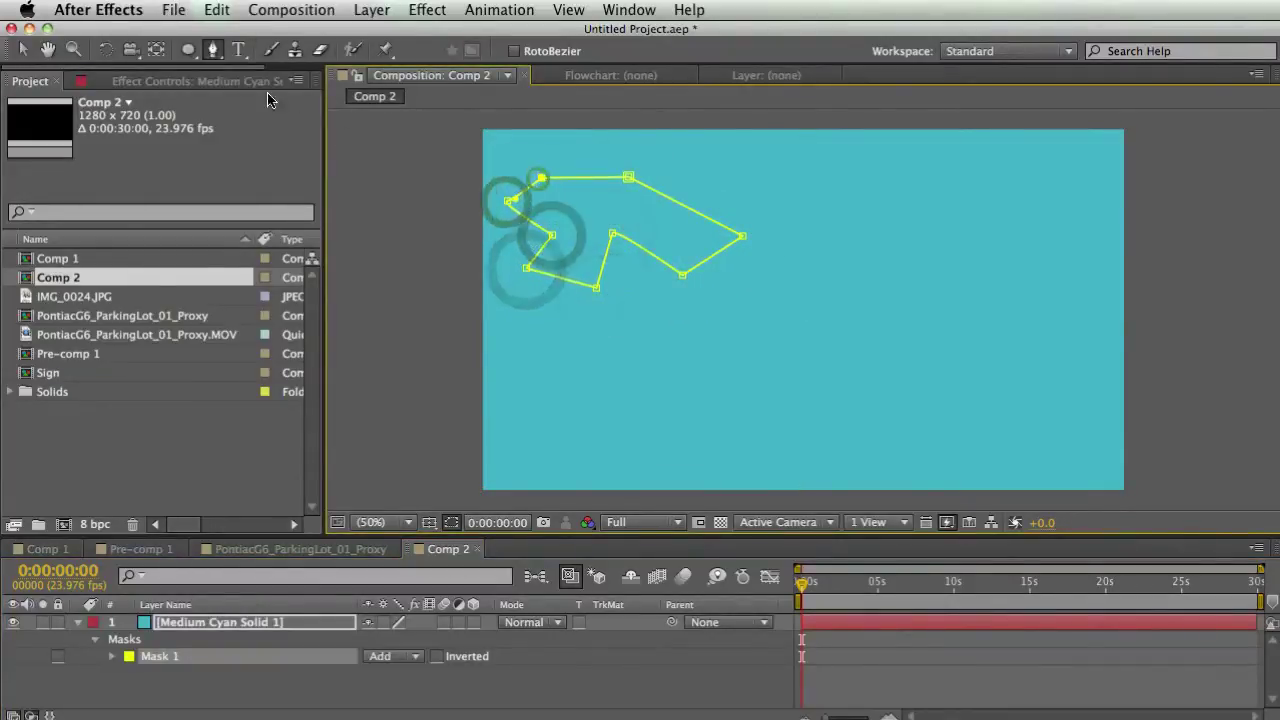
pyautogui.click(540, 178)
pyautogui.press('Delete')
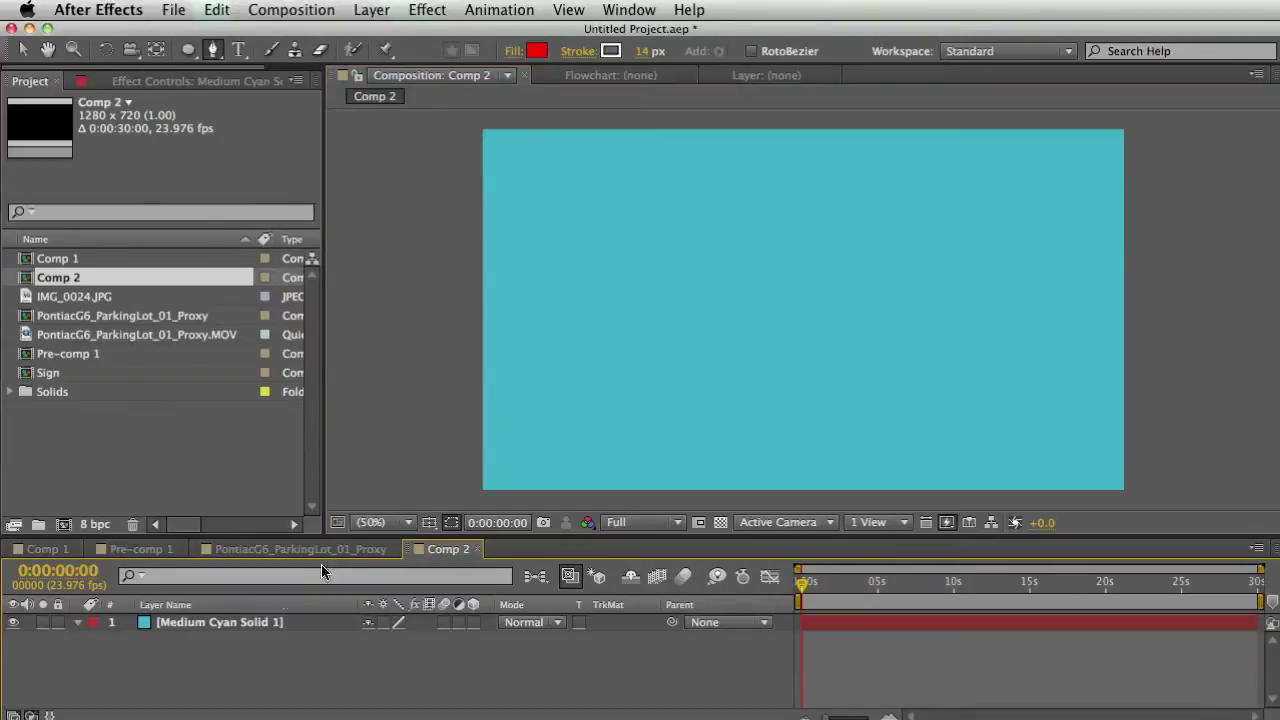
pyautogui.click(268, 622)
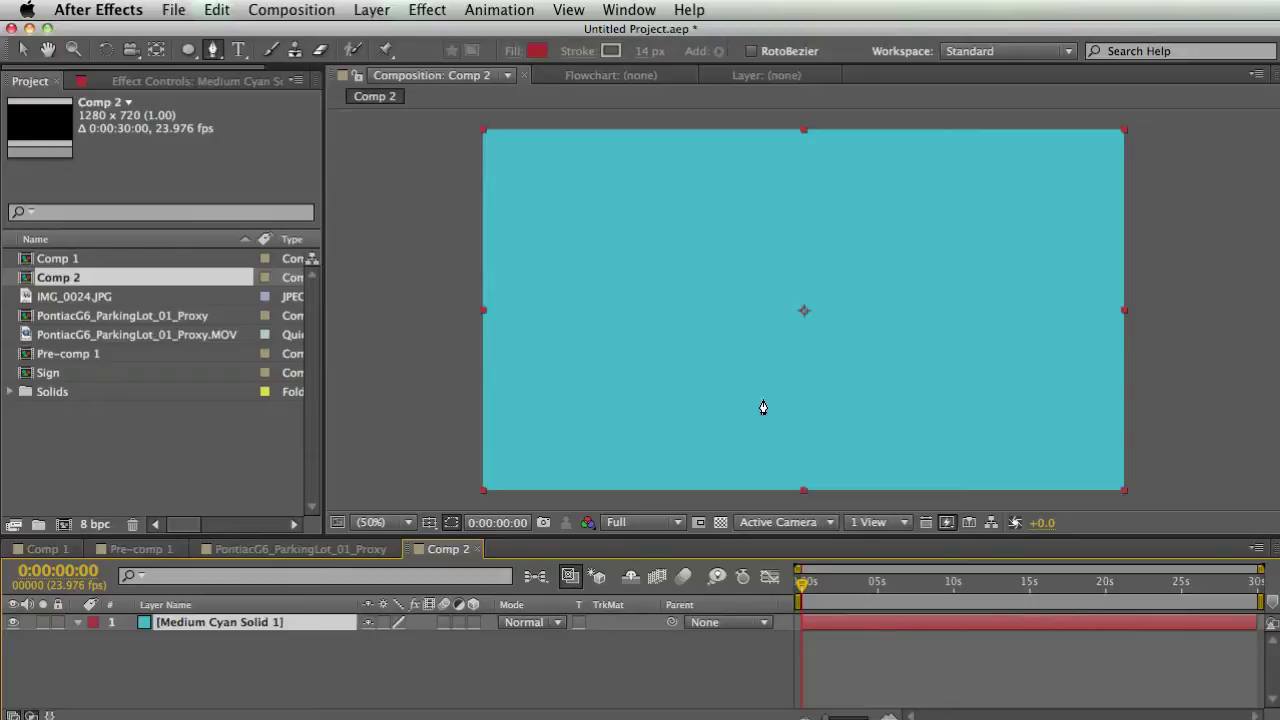
# Draw and close a jagged eleven-point freeform mask on the cyan solid.
pyautogui.click(614, 257)
pyautogui.click(719, 200)
pyautogui.click(750, 270)
pyautogui.click(868, 221)
pyautogui.click(926, 277)
pyautogui.click(783, 309)
pyautogui.click(838, 363)
pyautogui.click(670, 364)
pyautogui.click(701, 328)
pyautogui.click(581, 315)
pyautogui.click(633, 290)
pyautogui.click(614, 257)
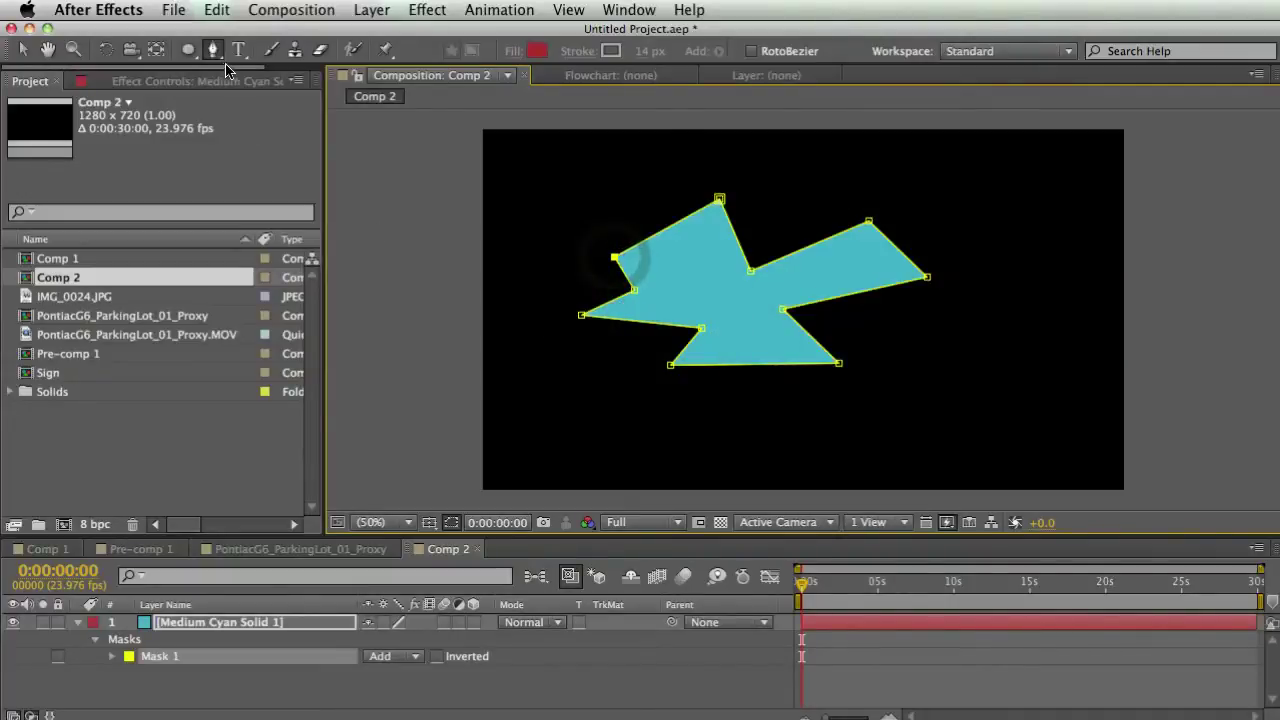
# Add a star mask to the right of the jagged shape.
pyautogui.click(189, 51)
pyautogui.click(262, 137)
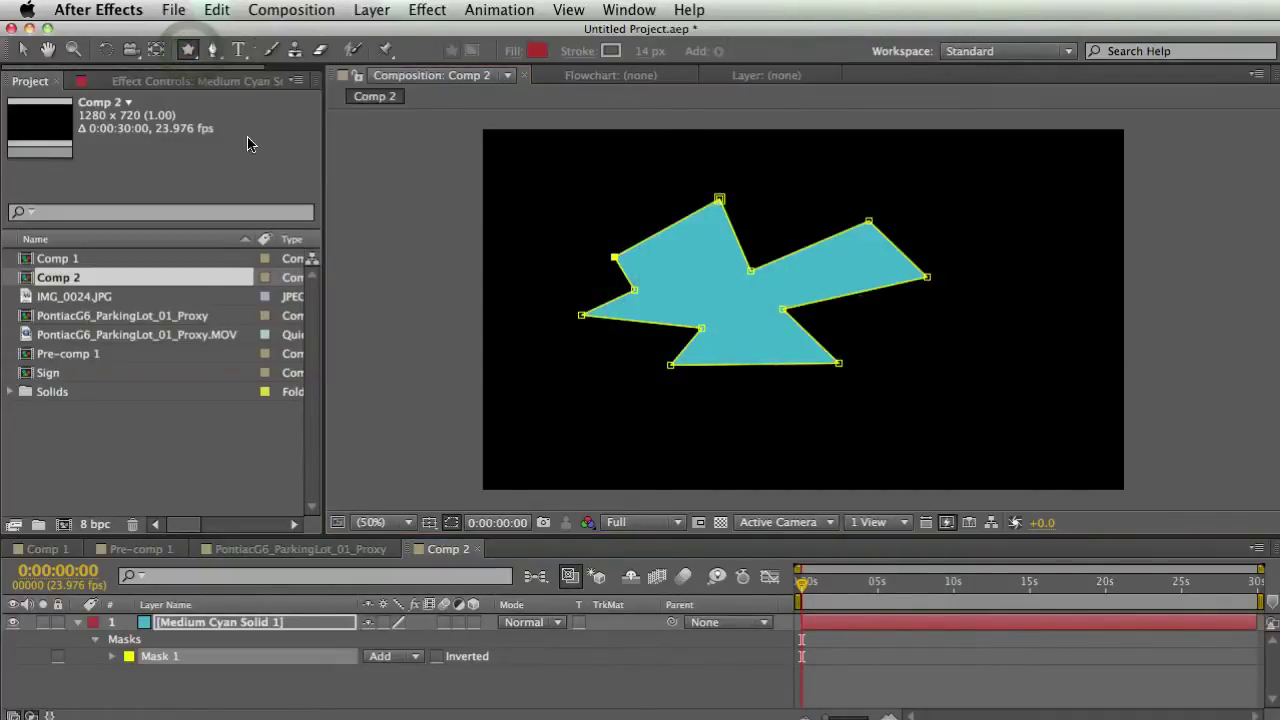
pyautogui.moveTo(989, 352); pyautogui.dragTo(1027, 408)
pyautogui.click(747, 383)
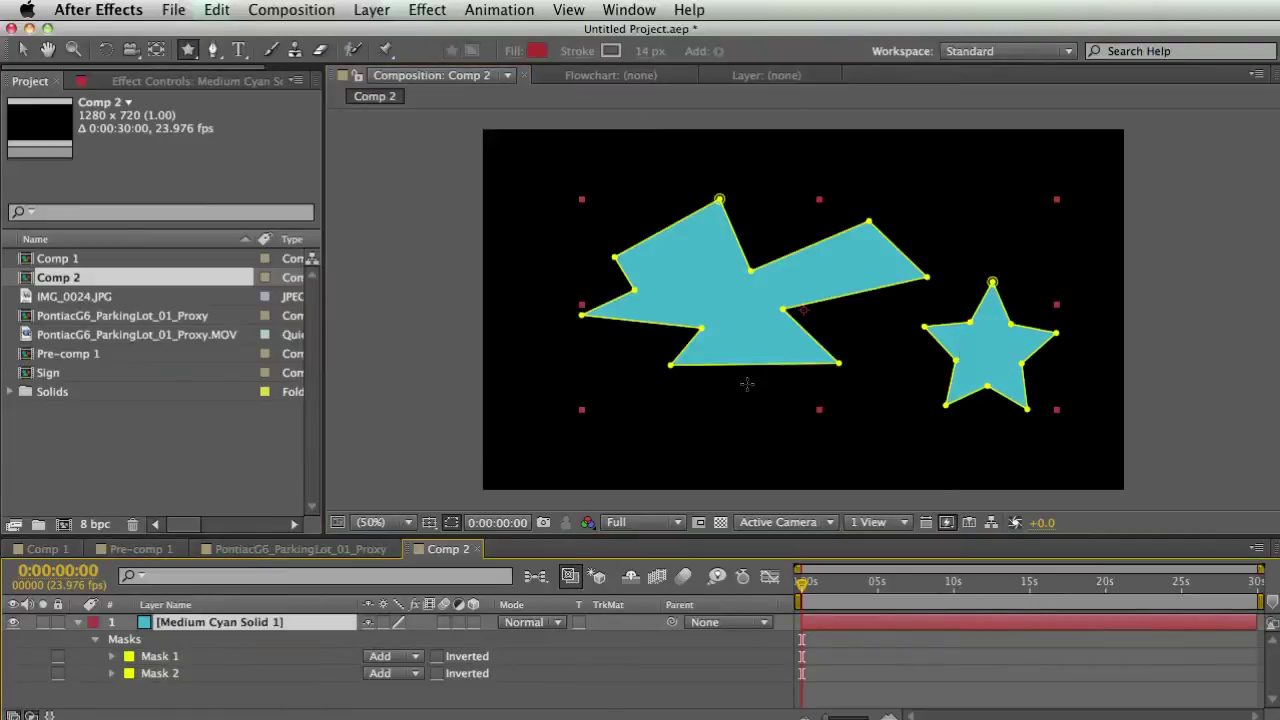
# Reveal Mask 1's properties and set a Mask Path keyframe at 0 seconds.
pyautogui.click(112, 656)
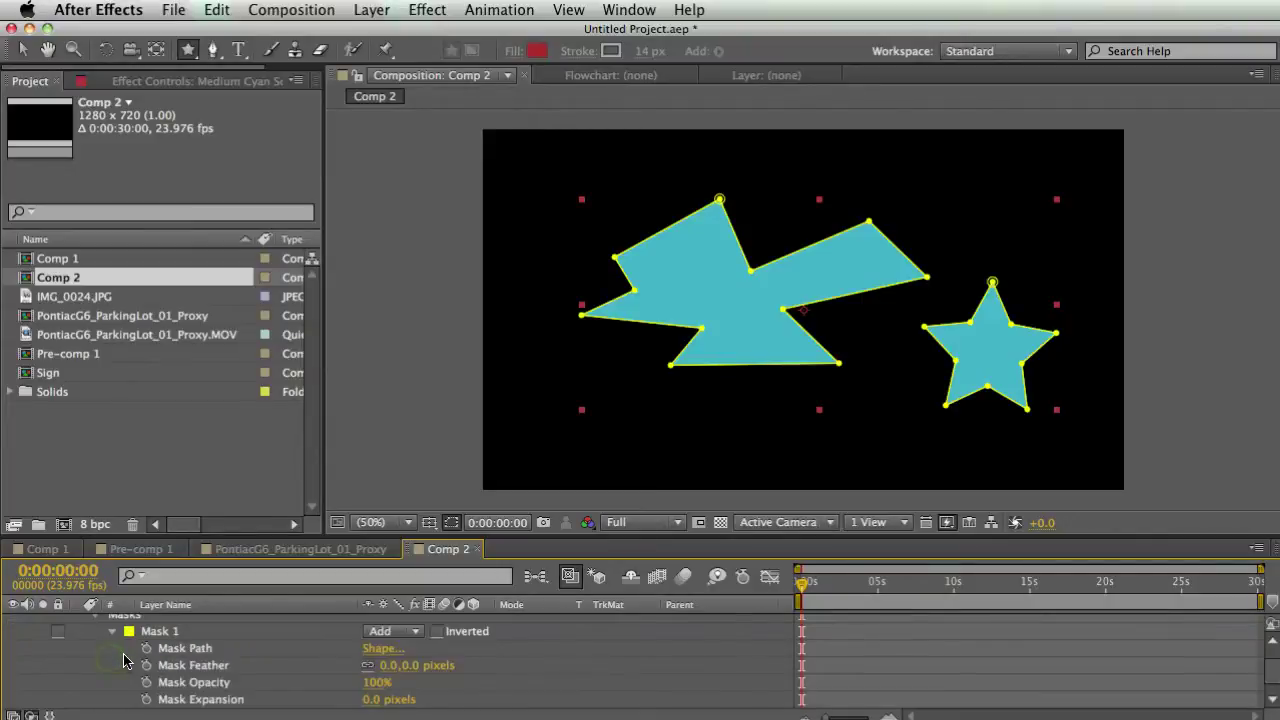
pyautogui.moveTo(340, 537); pyautogui.dragTo(340, 477)
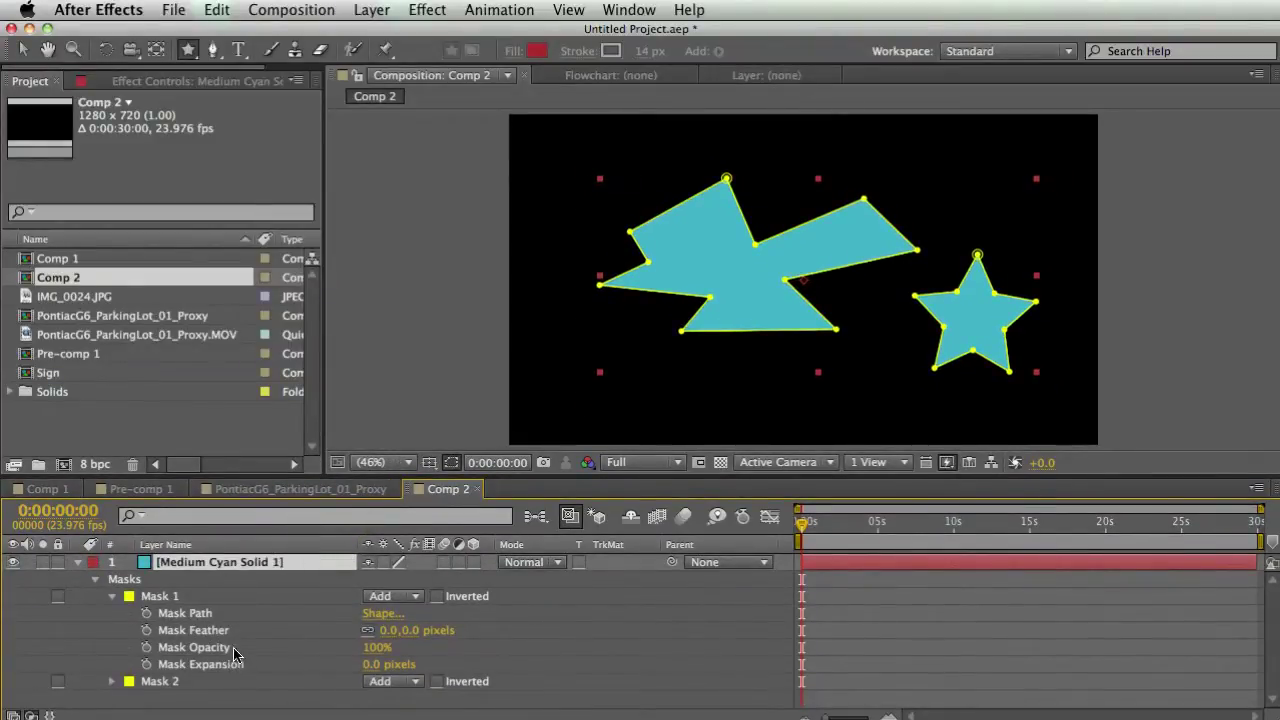
pyautogui.click(187, 613)
pyautogui.press('v')
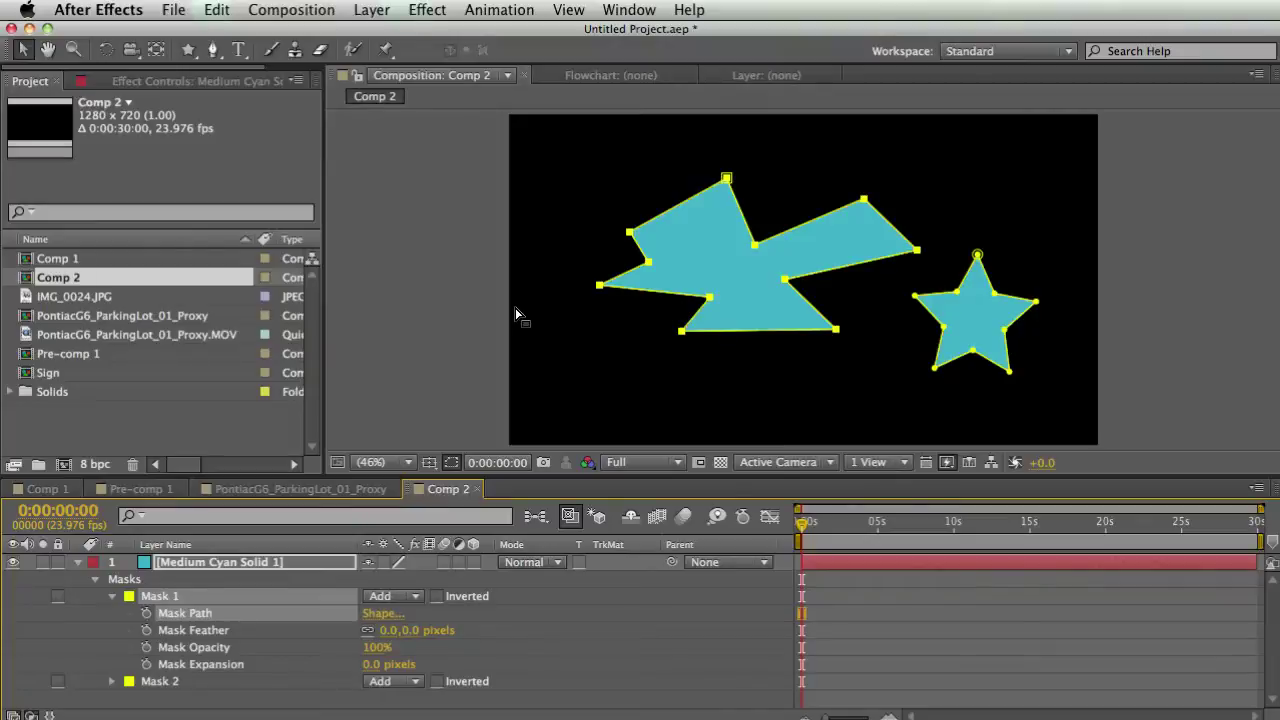
pyautogui.click(146, 613)
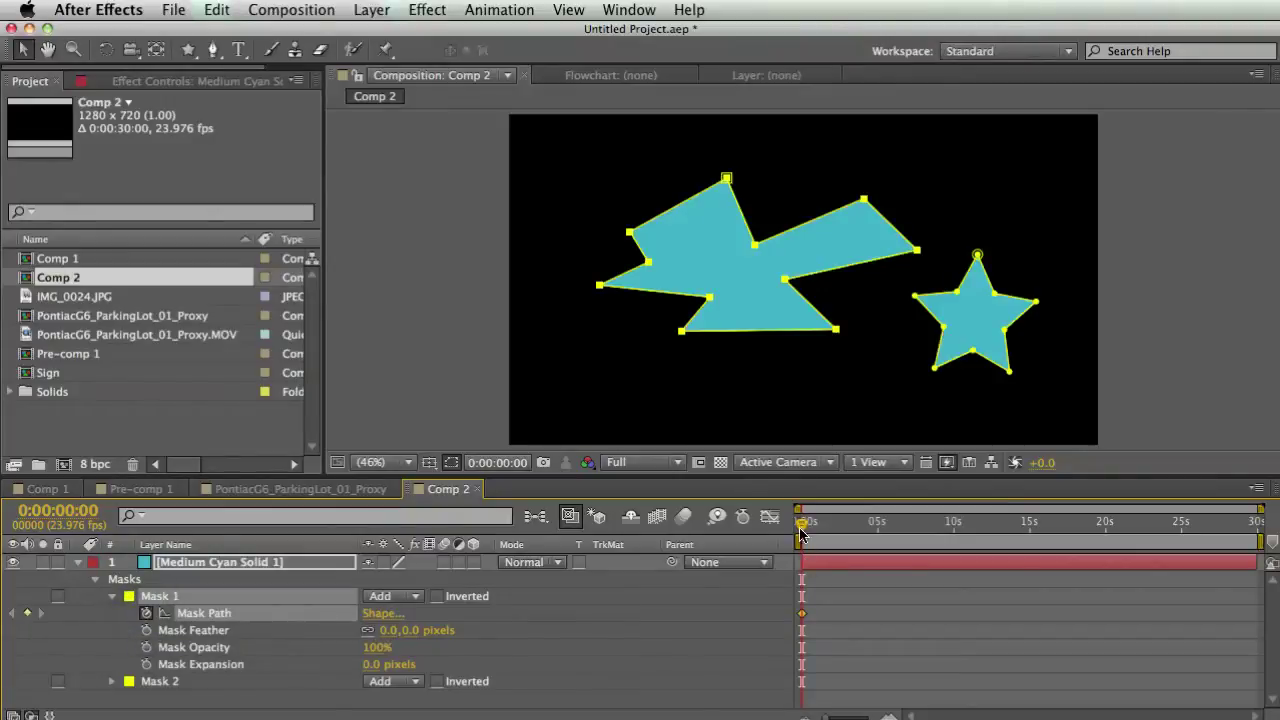
# At about 5 seconds, free-transform the large jagged mask larger, up and to the left.
pyautogui.moveTo(802, 527); pyautogui.dragTo(879, 529)
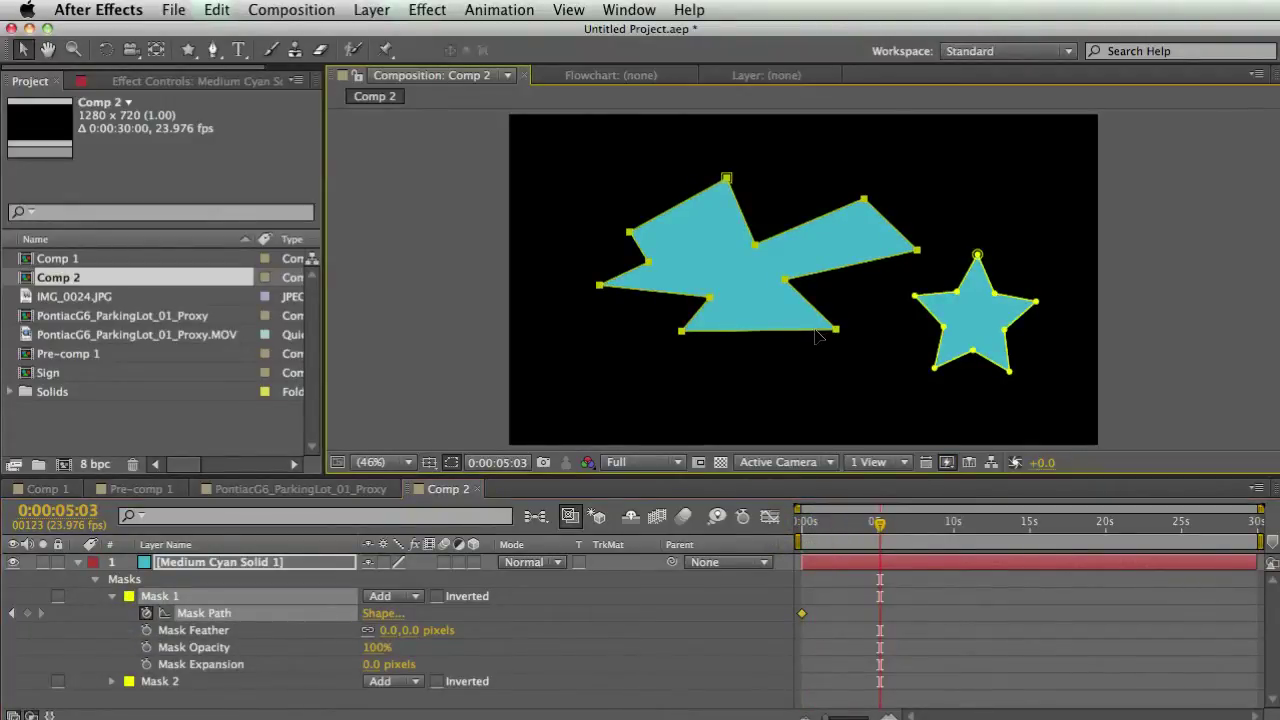
pyautogui.moveTo(834, 329); pyautogui.dragTo(836, 330)
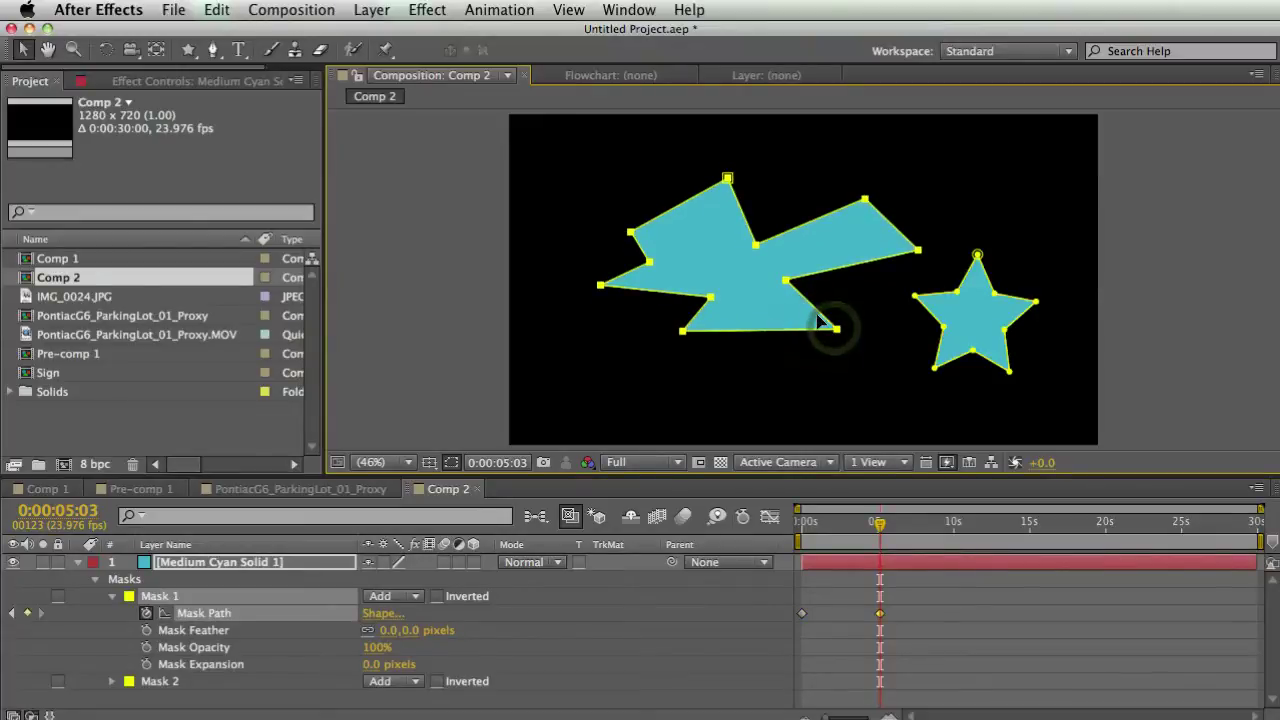
pyautogui.doubleClick(820, 313)
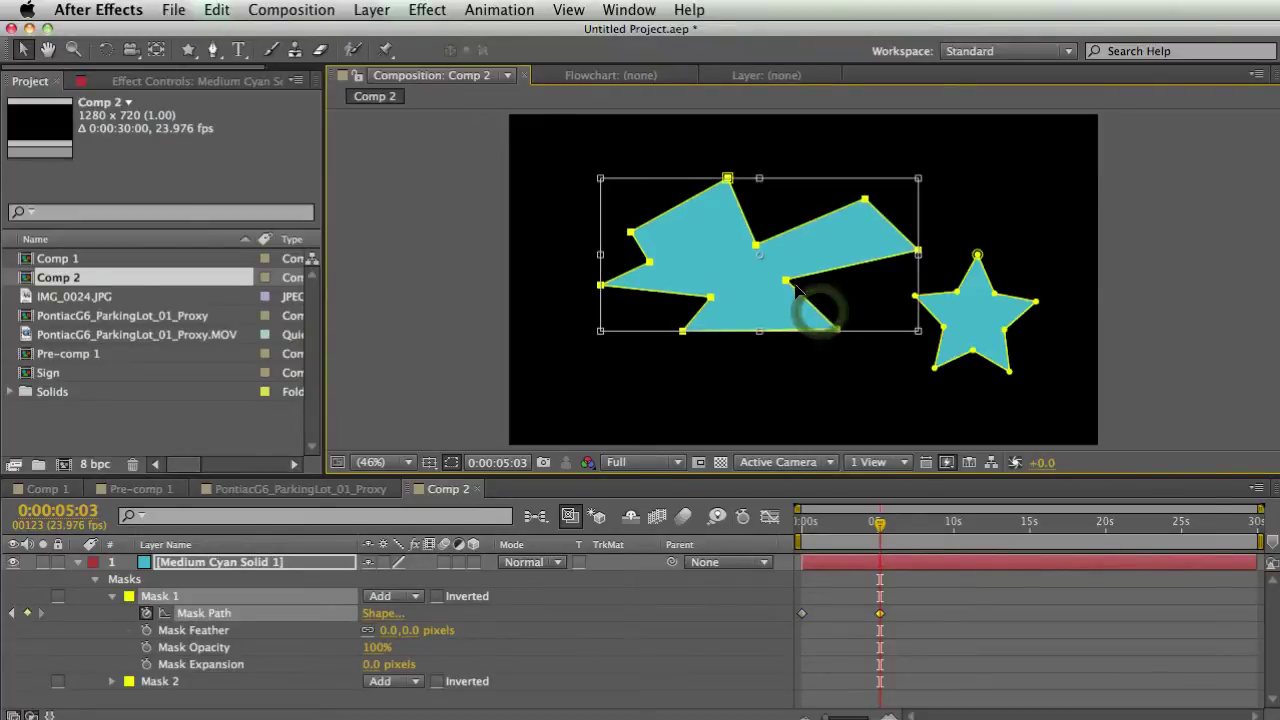
pyautogui.moveTo(918, 331); pyautogui.dragTo(950, 377)
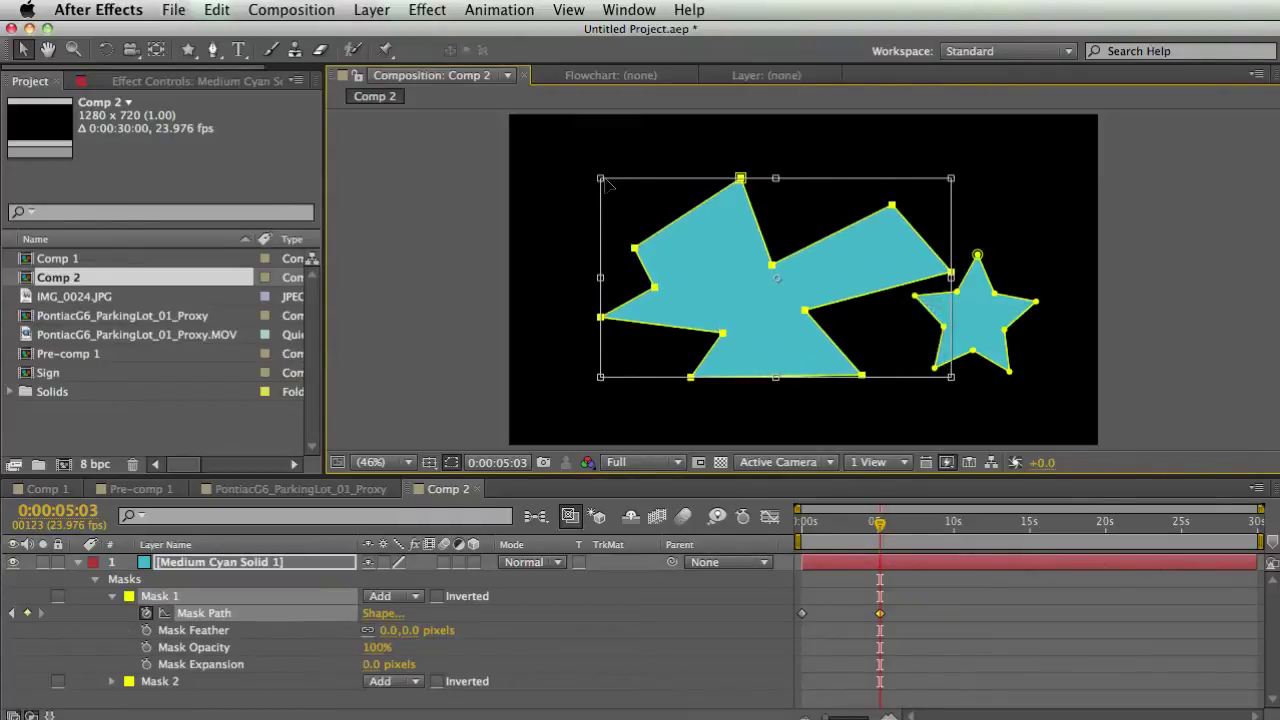
pyautogui.moveTo(600, 178); pyautogui.dragTo(528, 136)
pyautogui.press('.')
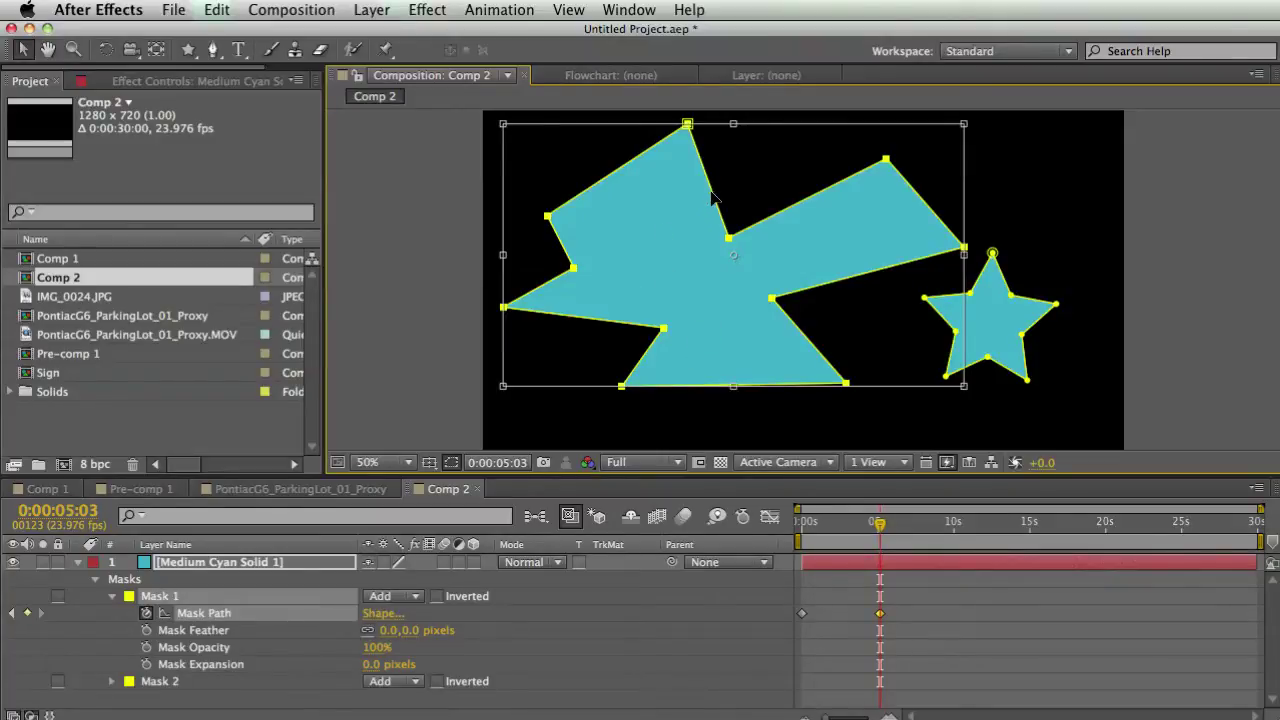
# Drag five mask vertices into a blockier outline, then scrub back to preview the morph.
pyautogui.moveTo(712, 198); pyautogui.dragTo(757, 193)
pyautogui.moveTo(885, 159); pyautogui.dragTo(809, 217)
pyautogui.moveTo(963, 246); pyautogui.dragTo(896, 194)
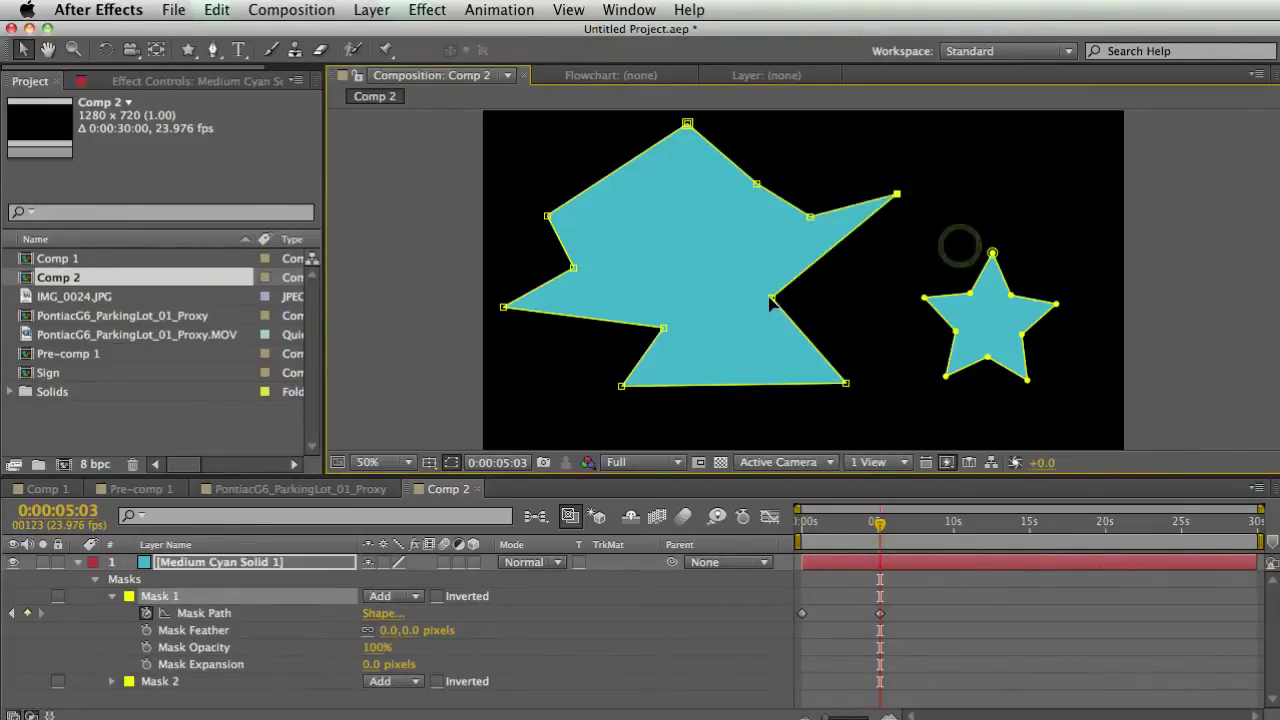
pyautogui.moveTo(662, 328); pyautogui.dragTo(577, 358)
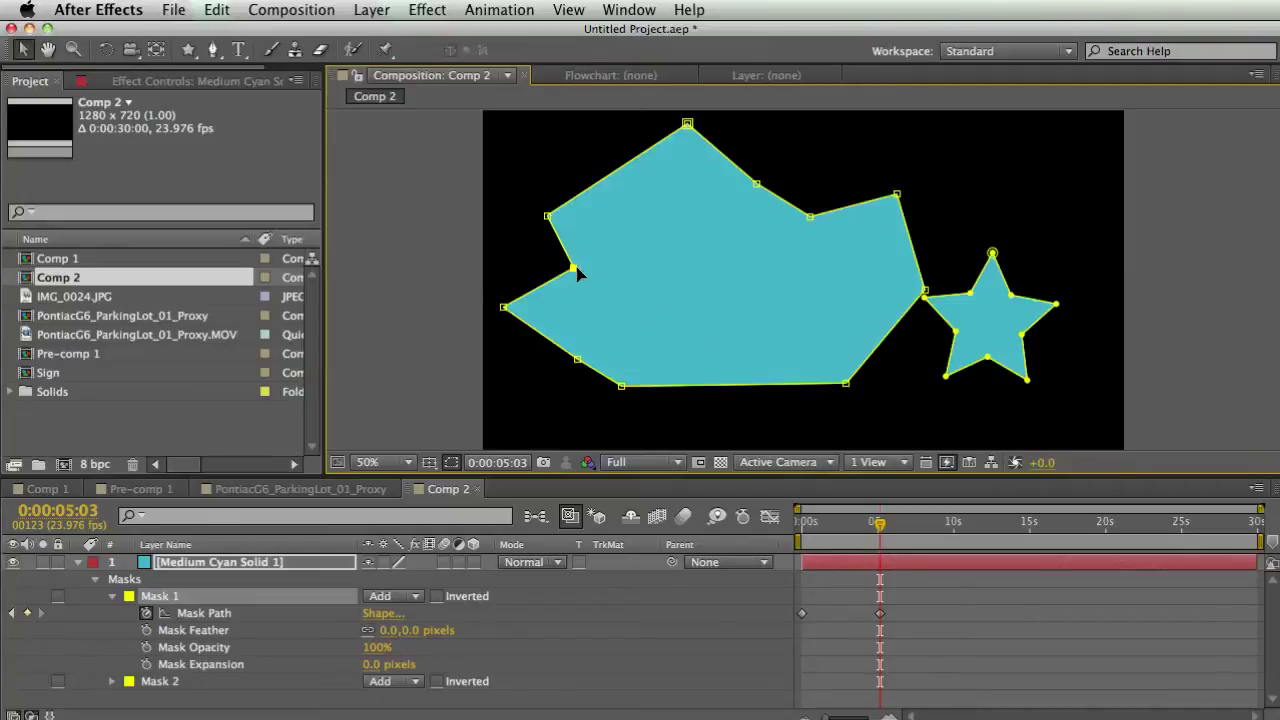
pyautogui.moveTo(573, 267); pyautogui.dragTo(625, 272)
pyautogui.moveTo(880, 522); pyautogui.dragTo(846, 537)
pyautogui.click(1226, 264)
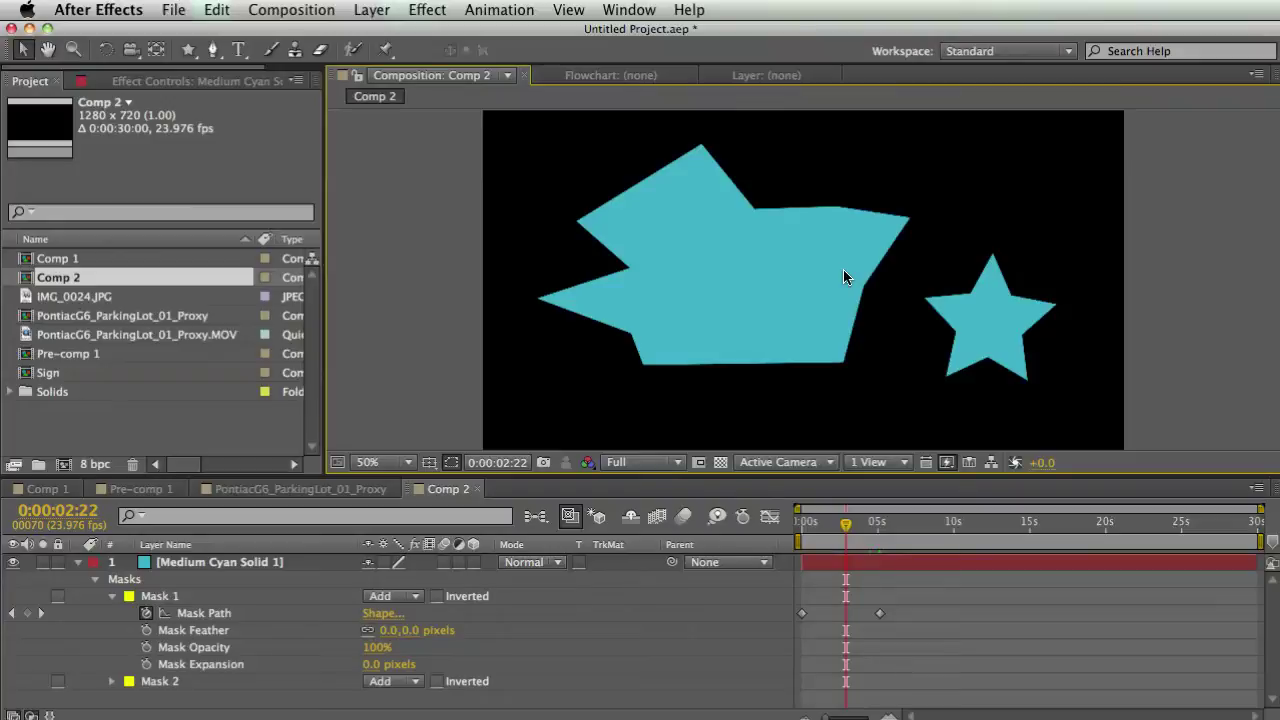
# Move the cyan solid with its masks so Position reads 670, 378.
pyautogui.click(758, 262)
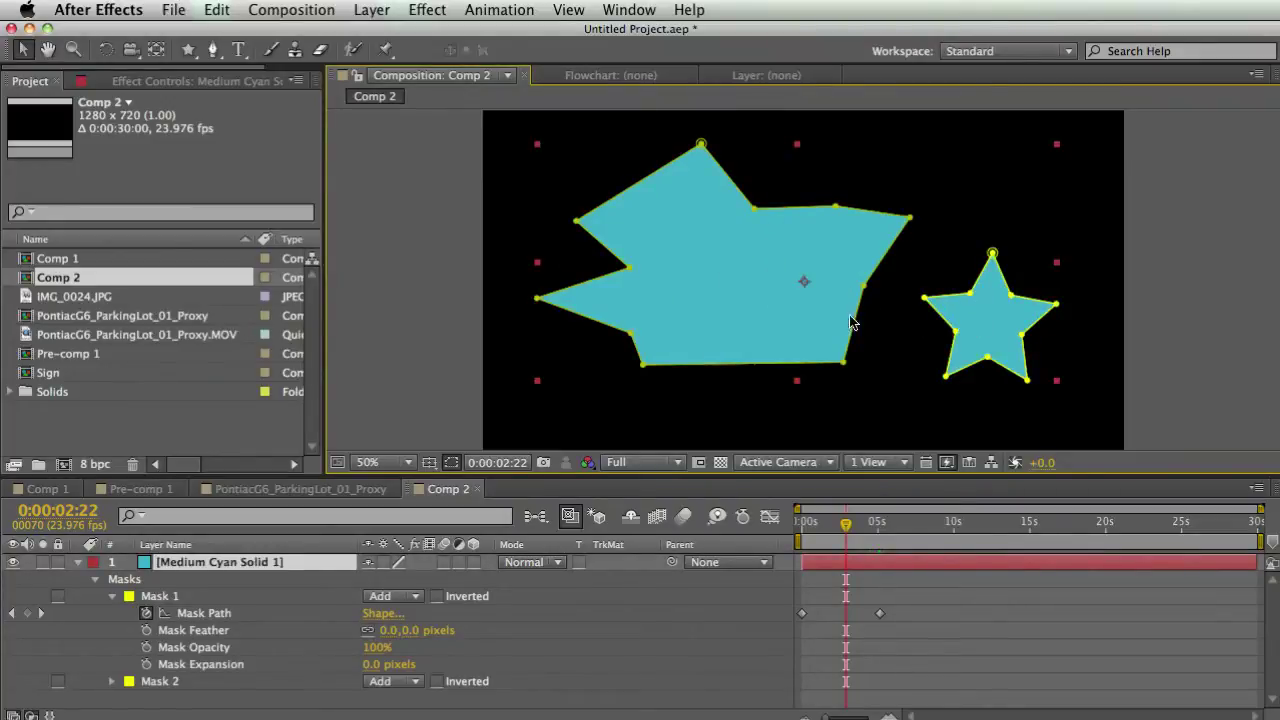
pyautogui.moveTo(735, 293); pyautogui.dragTo(757, 258)
pyautogui.press('p')
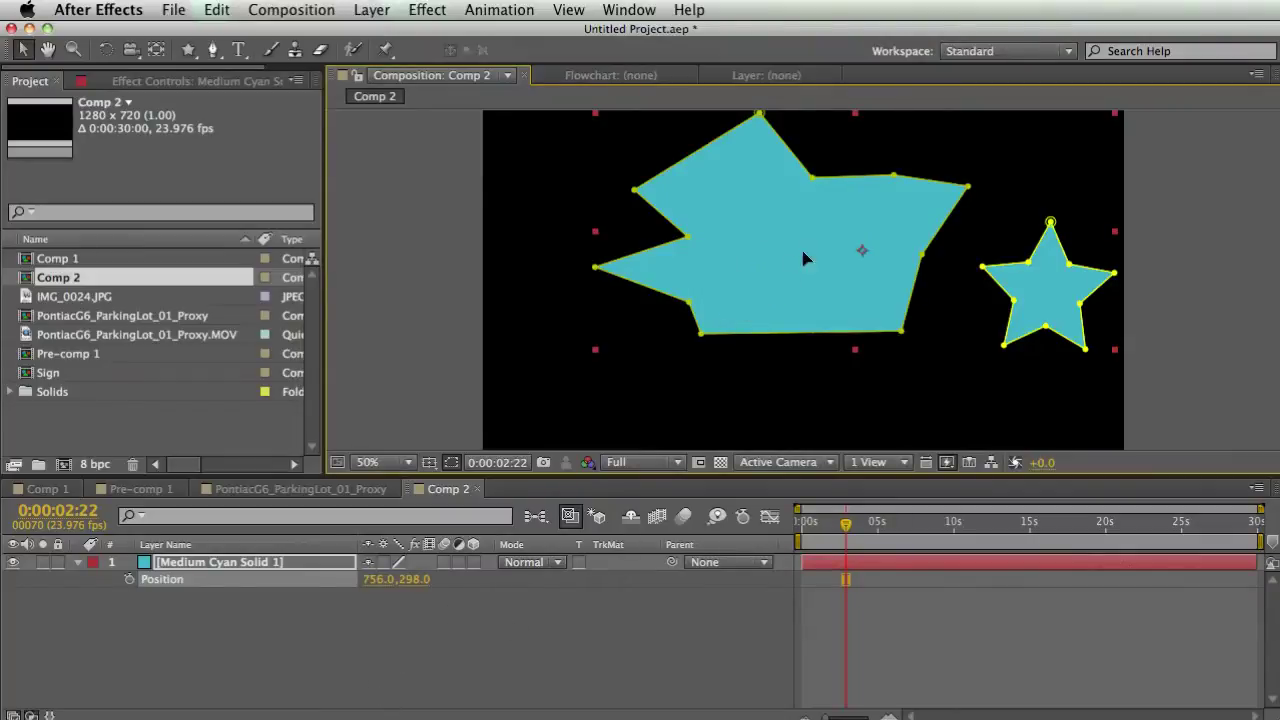
pyautogui.moveTo(803, 257); pyautogui.dragTo(699, 337)
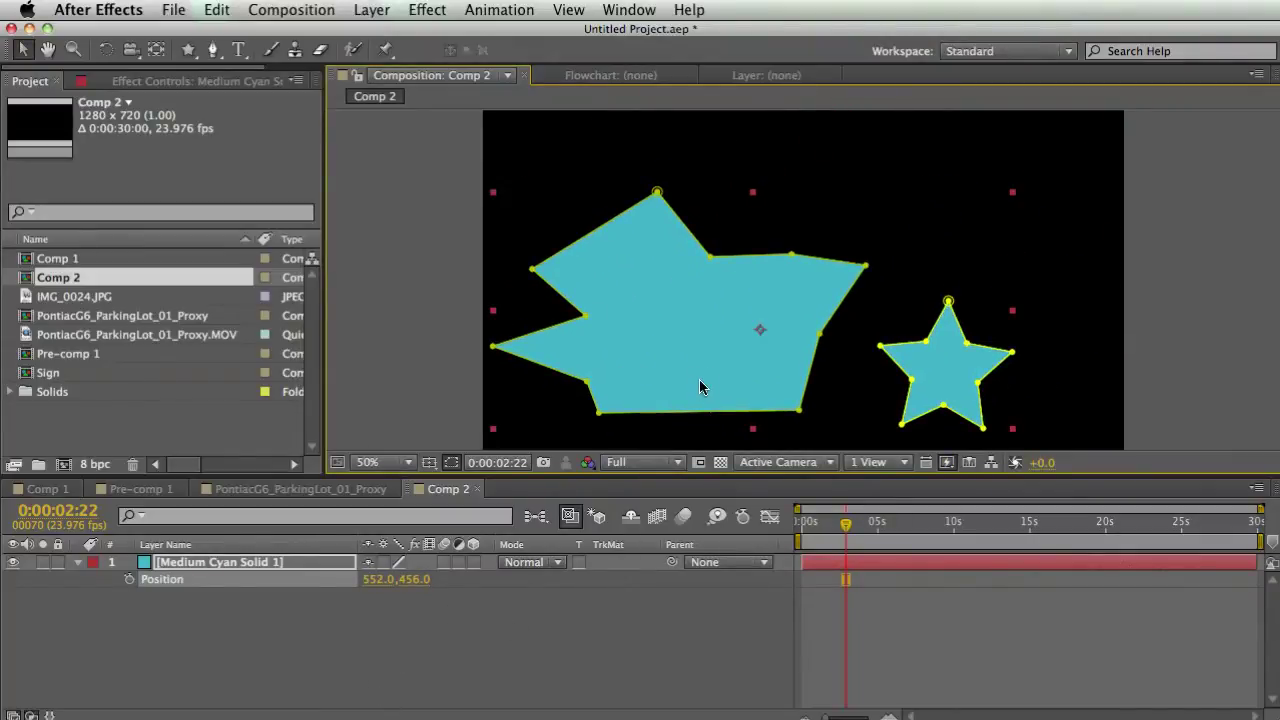
pyautogui.press('super+z')
pyautogui.press('super+z')
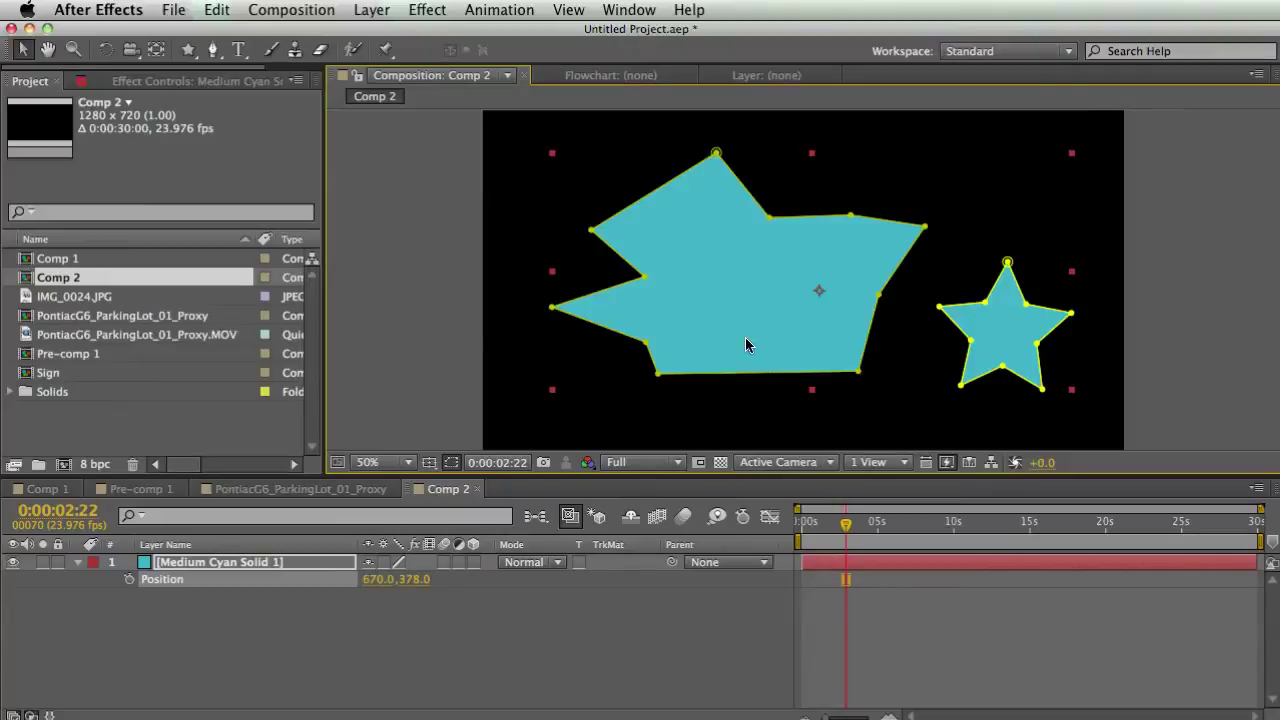
# Free-transform the large mask in place, then reselect it by its top point.
pyautogui.doubleClick(825, 222)
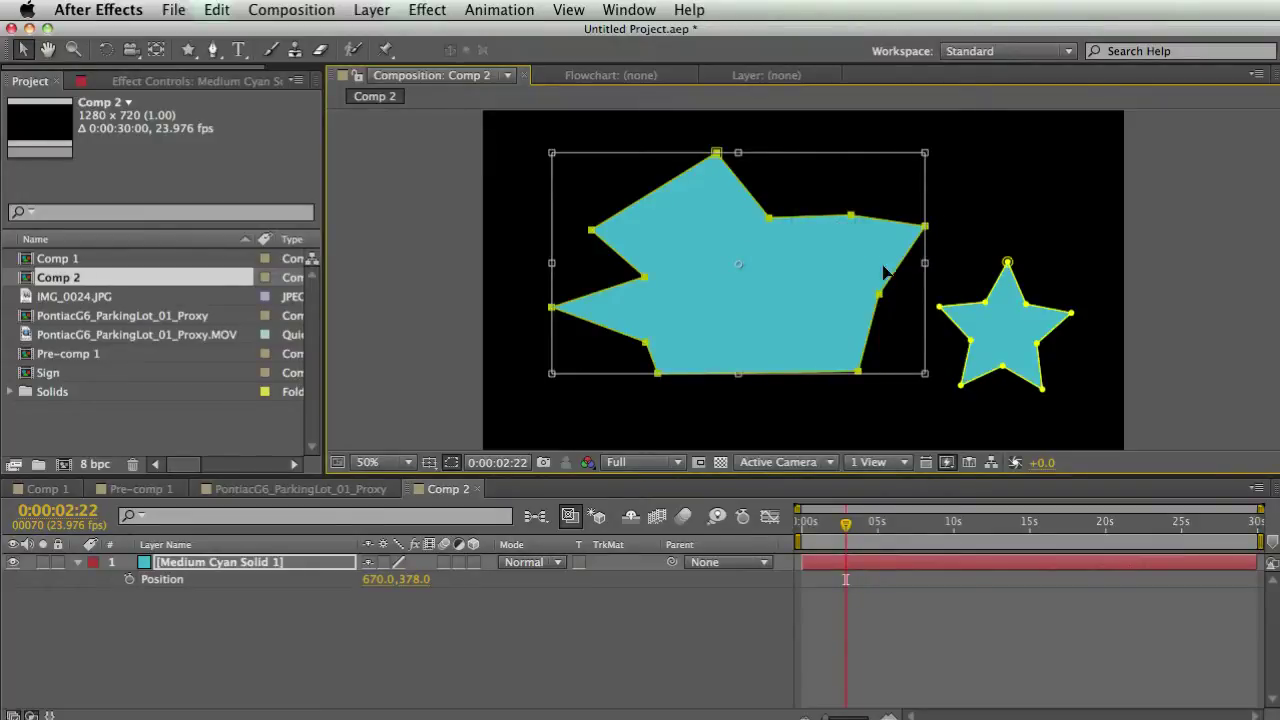
pyautogui.moveTo(800, 225)
pyautogui.mouseDown()
pyautogui.moveTo(894, 216)
pyautogui.moveTo(766, 194)
pyautogui.moveTo(894, 216)
pyautogui.moveTo(786, 218)
pyautogui.mouseUp()
pyautogui.doubleClick(786, 220)
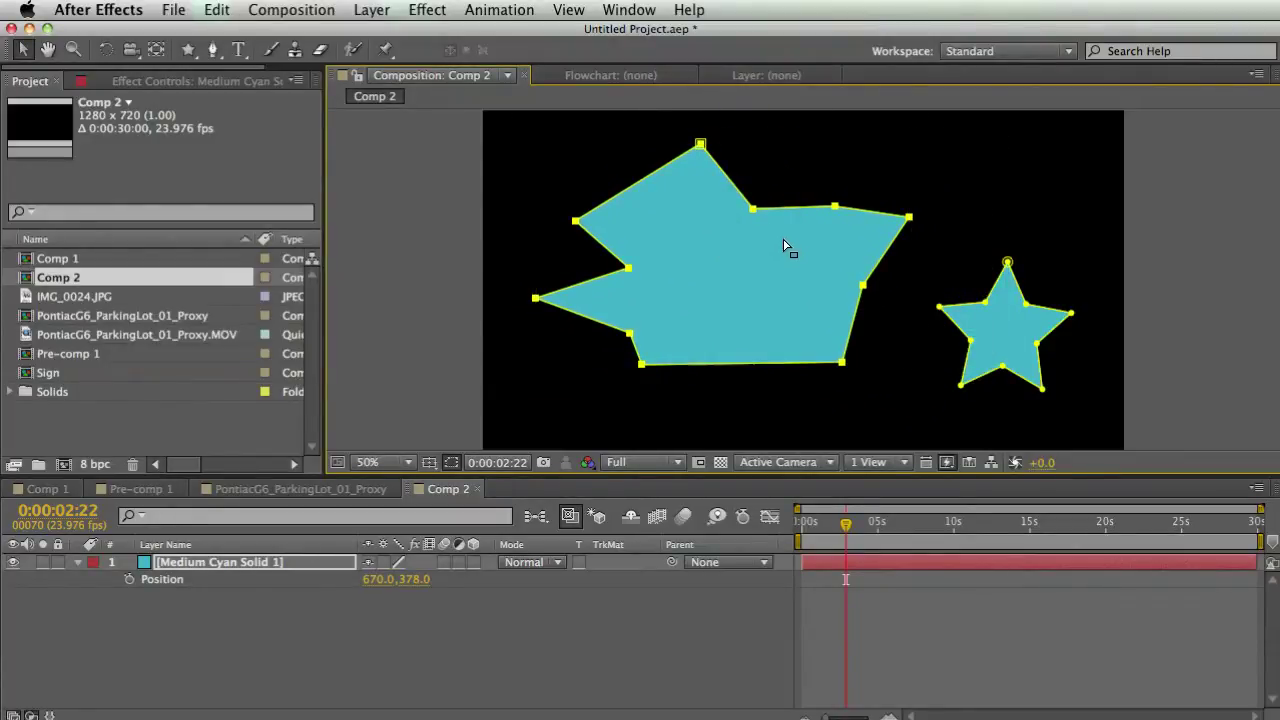
pyautogui.click(1153, 165)
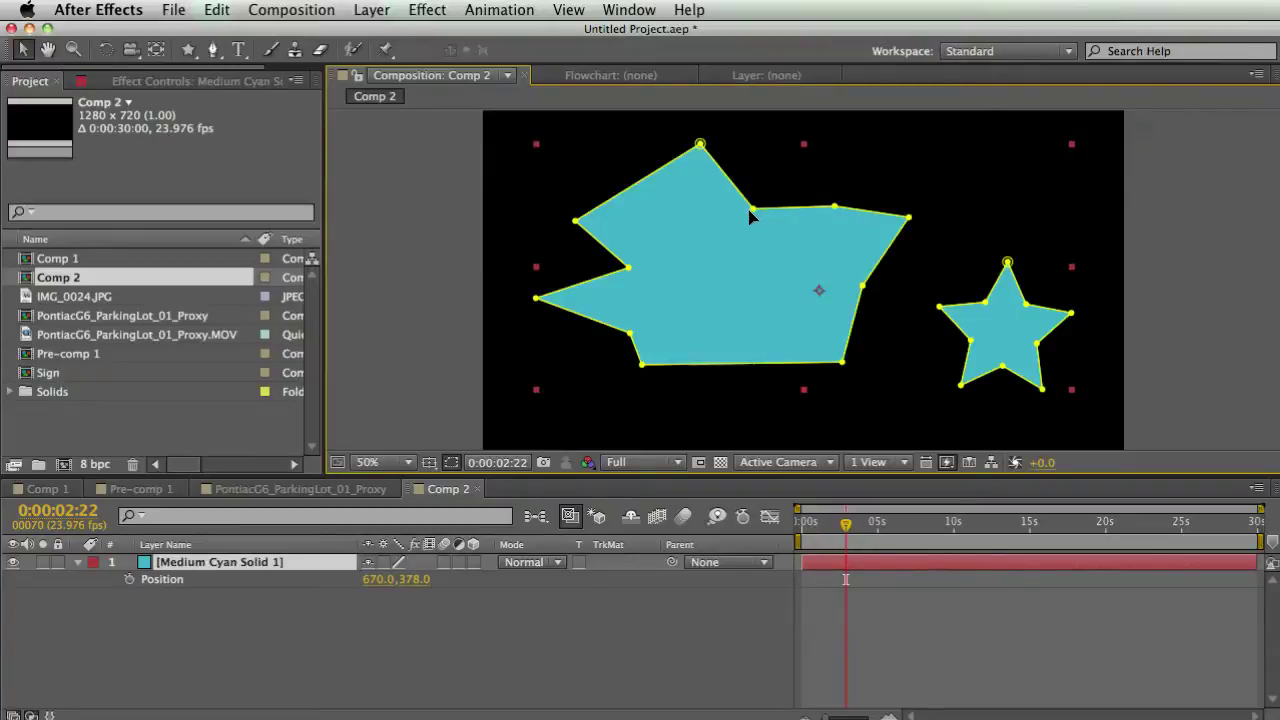
pyautogui.moveTo(833, 208); pyautogui.dragTo(767, 208)
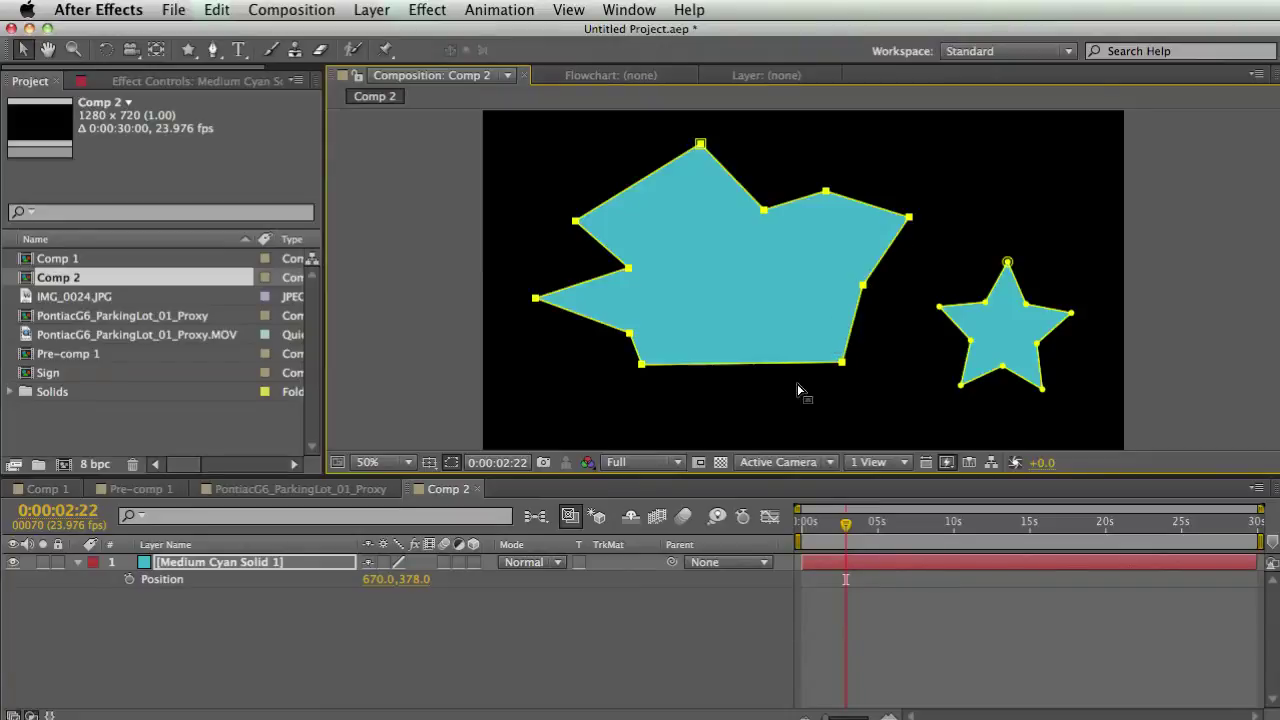
# Nudge groups of star vertices slightly up and left to tweak its points.
pyautogui.click(984, 304)
pyautogui.click(1026, 304)
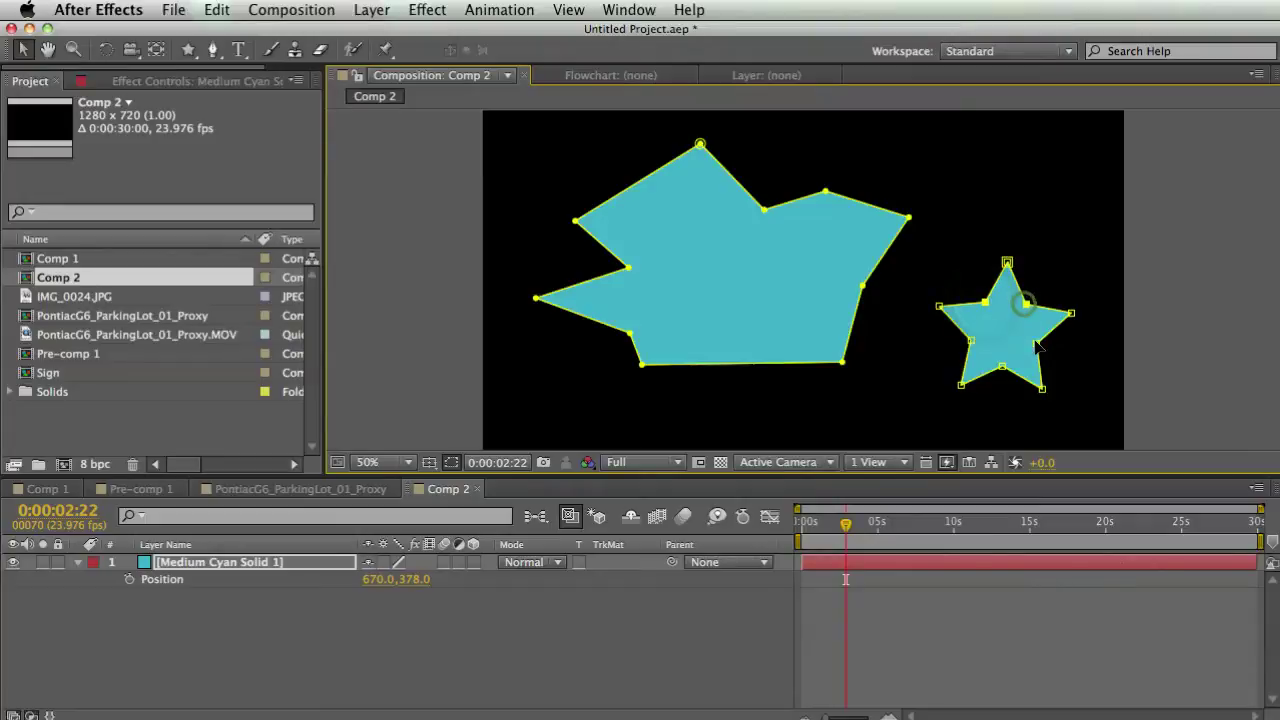
pyautogui.keyDown('shift'); pyautogui.click(1036, 343); pyautogui.keyUp('shift')
pyautogui.keyDown('shift'); pyautogui.click(971, 340); pyautogui.keyUp('shift')
pyautogui.keyDown('shift'); pyautogui.click(984, 304); pyautogui.keyUp('shift')
pyautogui.moveTo(984, 304); pyautogui.dragTo(977, 296)
pyautogui.keyDown('shift'); pyautogui.click(1001, 368); pyautogui.keyUp('shift')
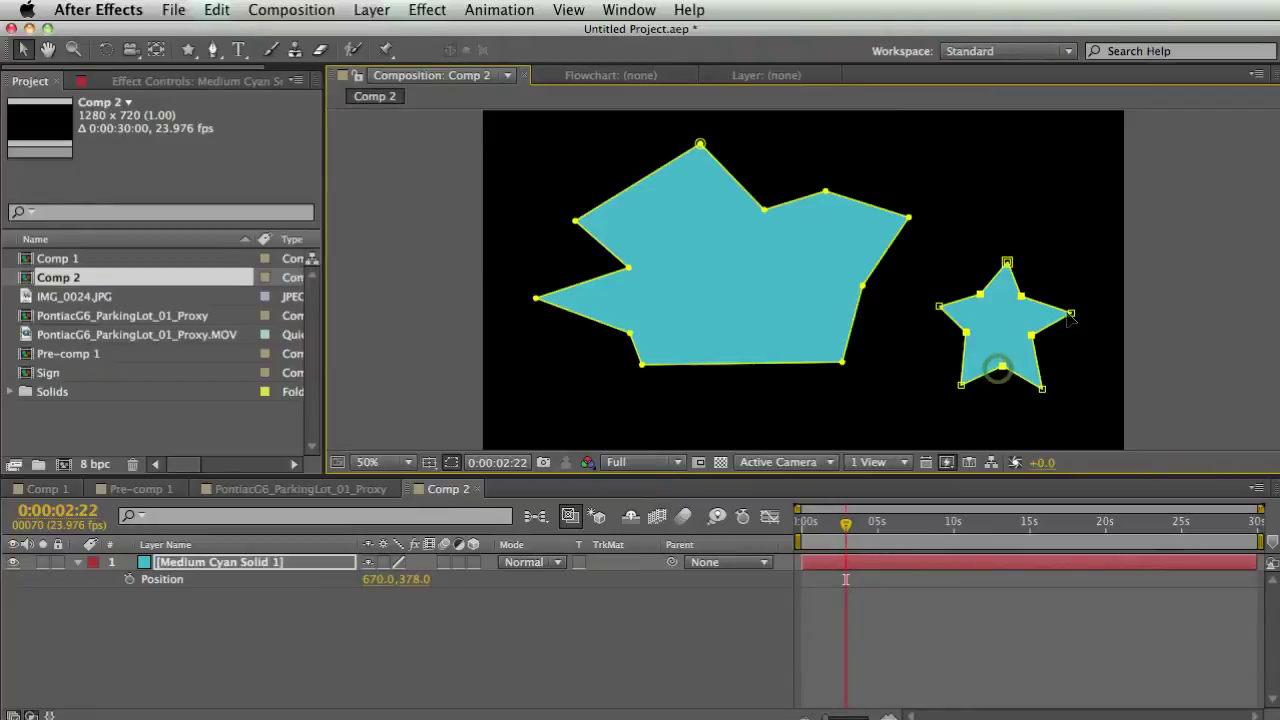
pyautogui.keyDown('shift'); pyautogui.click(1069, 313); pyautogui.keyUp('shift')
pyautogui.keyDown('shift'); pyautogui.click(937, 306); pyautogui.keyUp('shift')
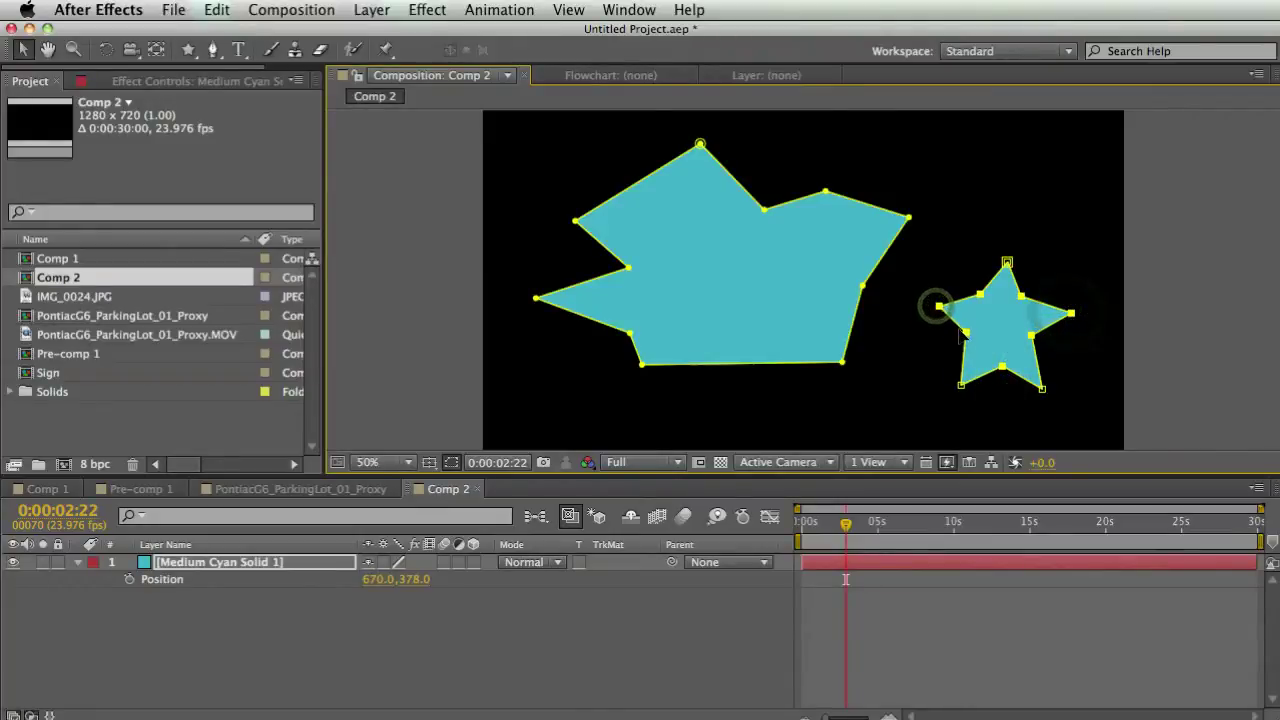
pyautogui.moveTo(966, 332); pyautogui.dragTo(963, 332)
pyautogui.click(1180, 194)
# Pull the large mask's notch point down at 0:00:02:22, adding a third Mask Path keyframe.
pyautogui.click(857, 229)
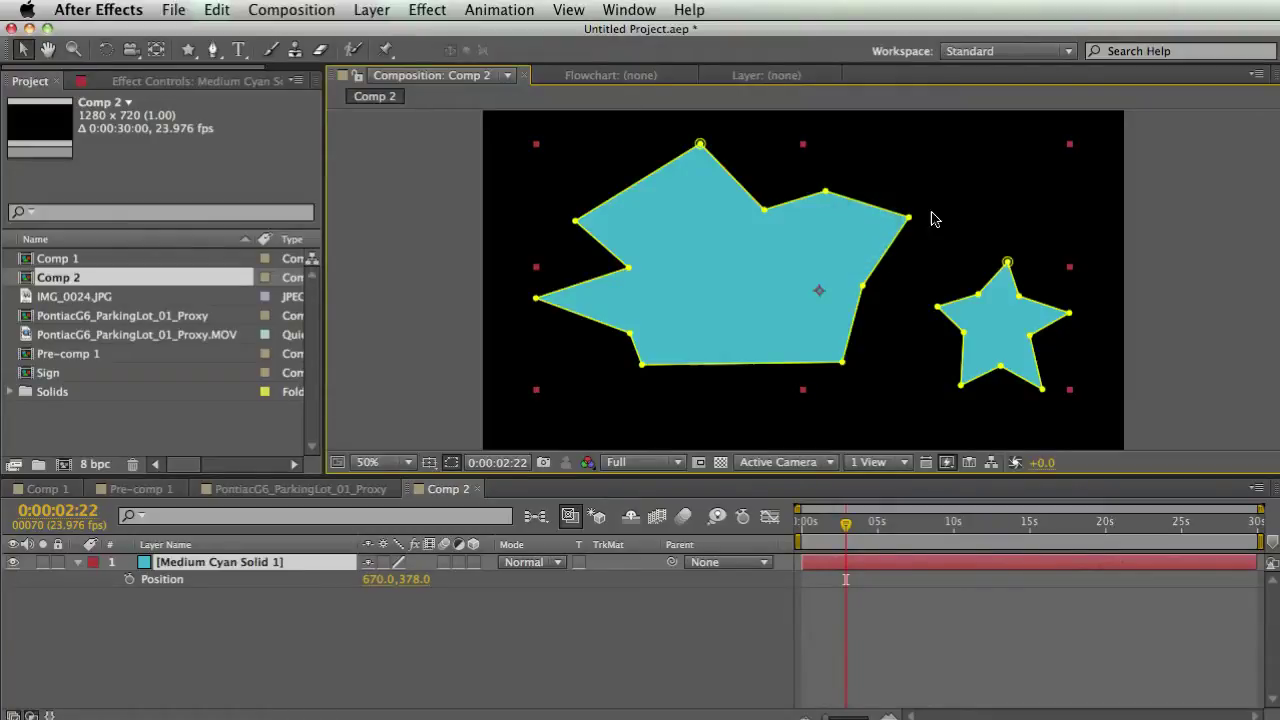
pyautogui.click(908, 217)
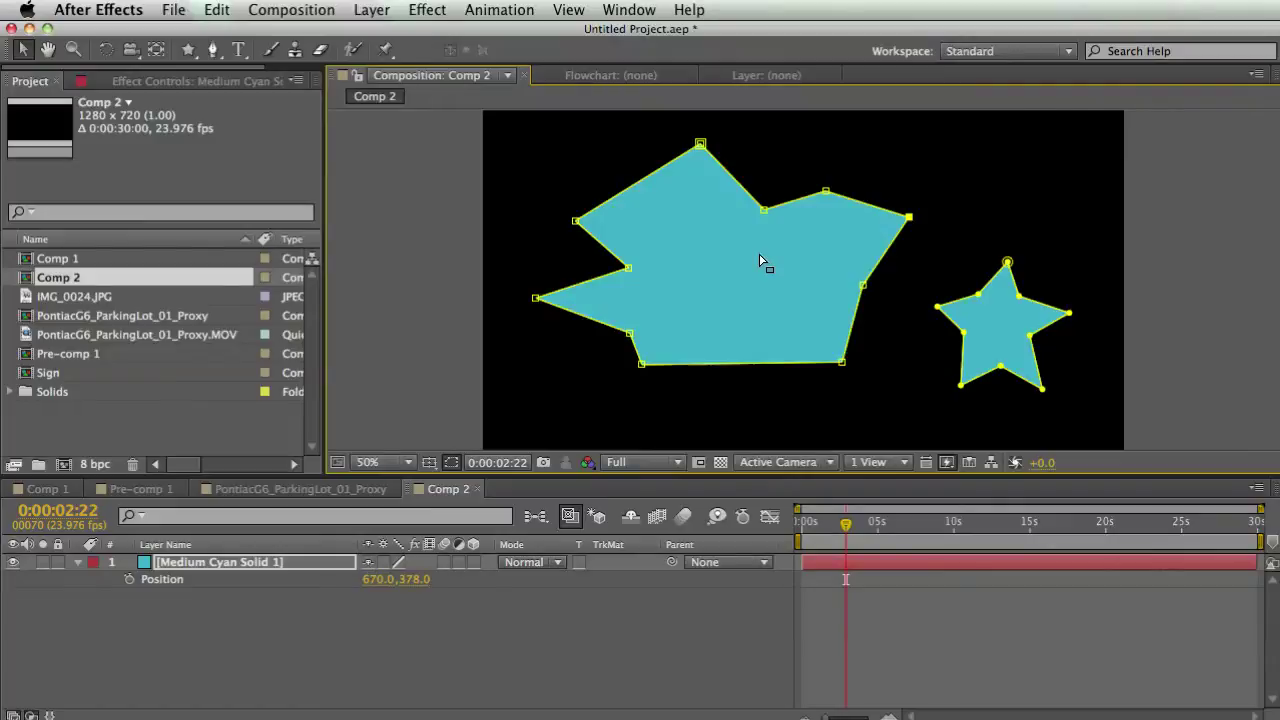
pyautogui.click(1168, 274)
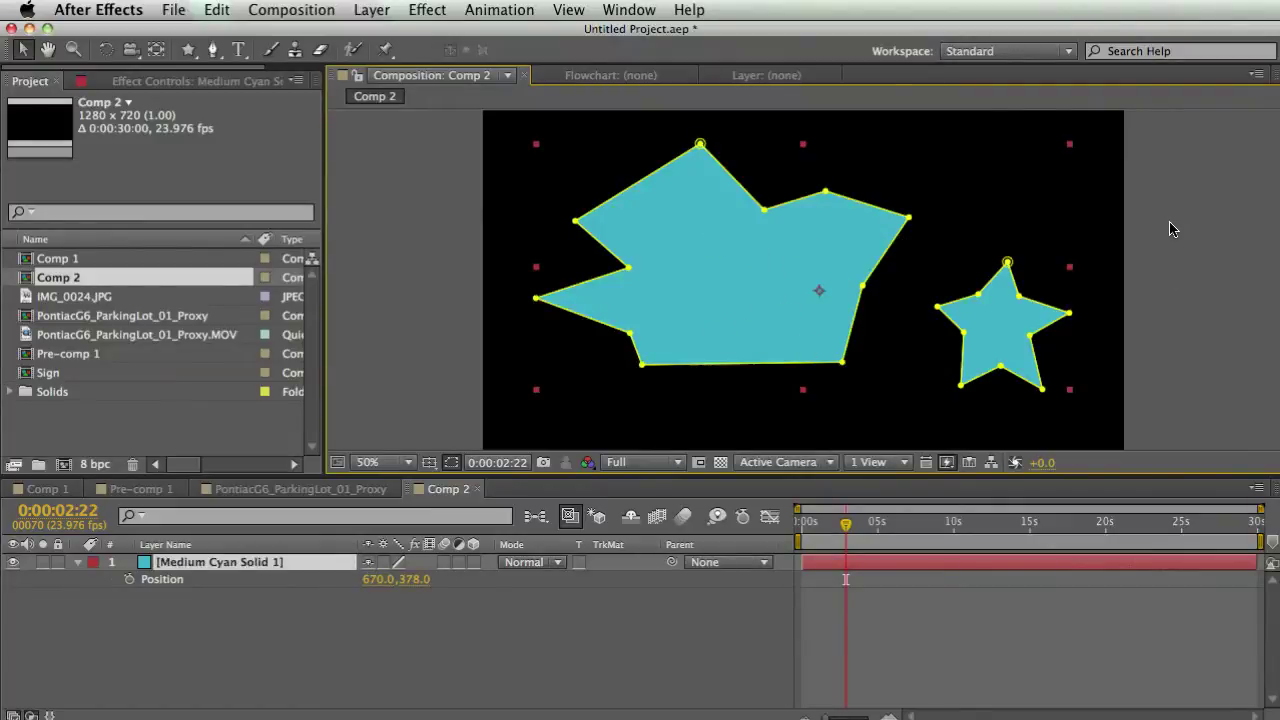
pyautogui.click(1172, 229)
pyautogui.click(788, 213)
pyautogui.click(822, 163)
pyautogui.click(768, 132)
pyautogui.click(765, 211)
pyautogui.moveTo(765, 211); pyautogui.dragTo(748, 258)
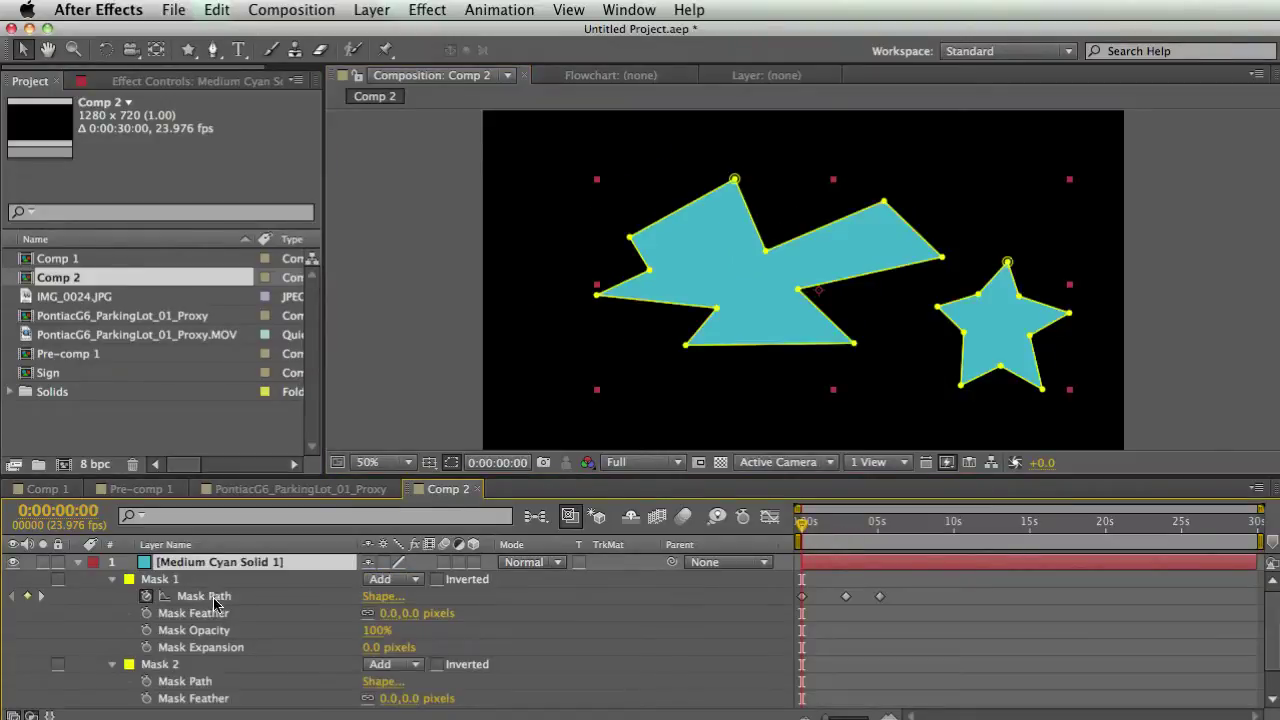
pyautogui.click(215, 598)
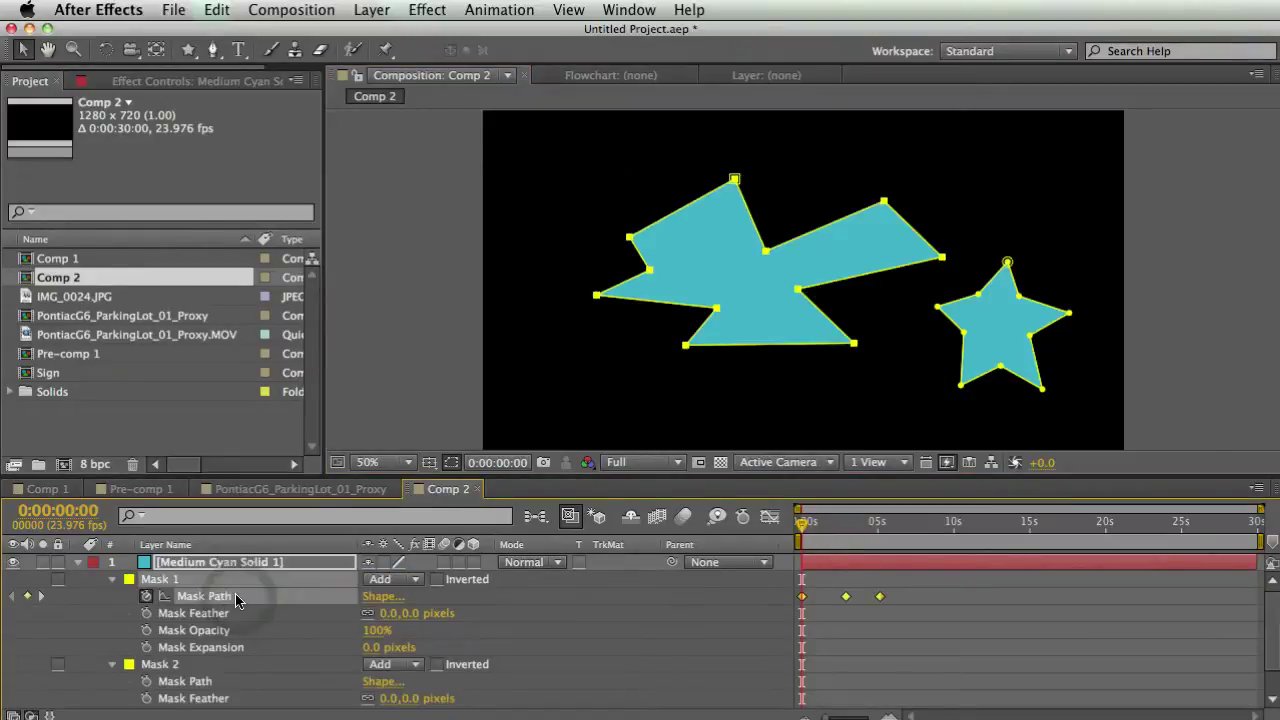
# Try a 44-pixel Mask Feather on Mask 1, then undo it back to 0.
pyautogui.click(193, 616)
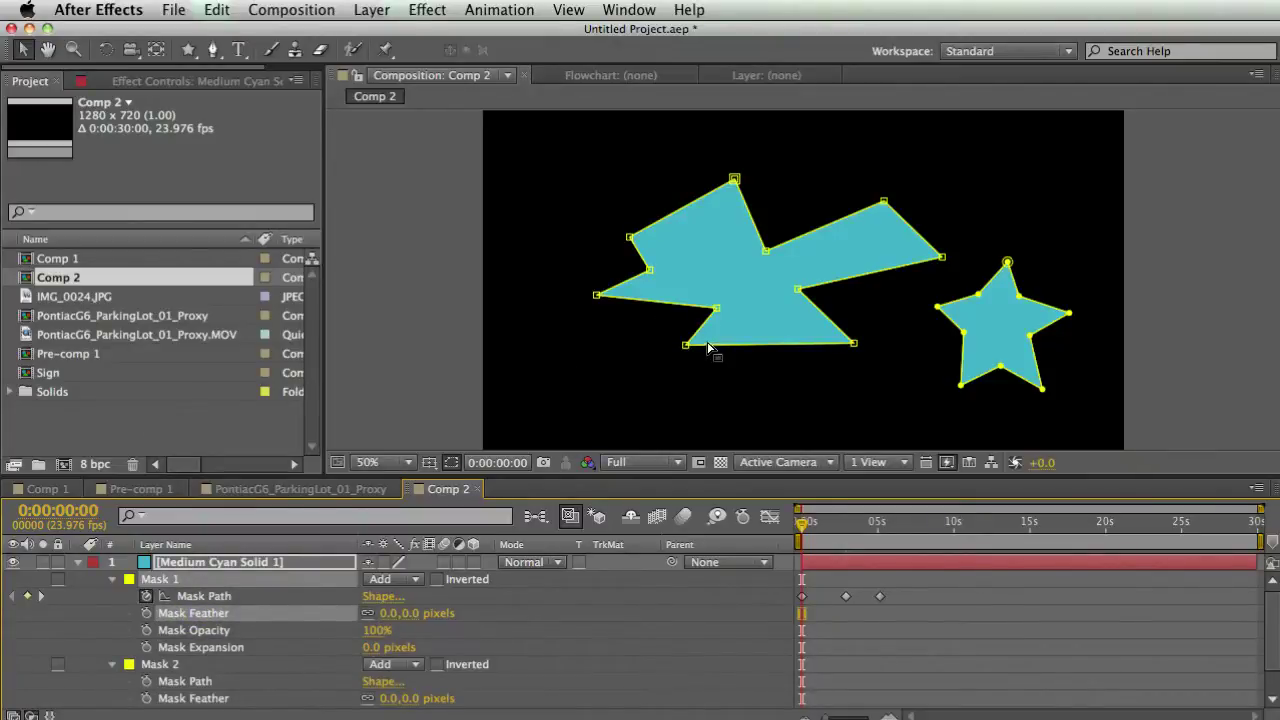
pyautogui.moveTo(396, 613); pyautogui.dragTo(452, 613)
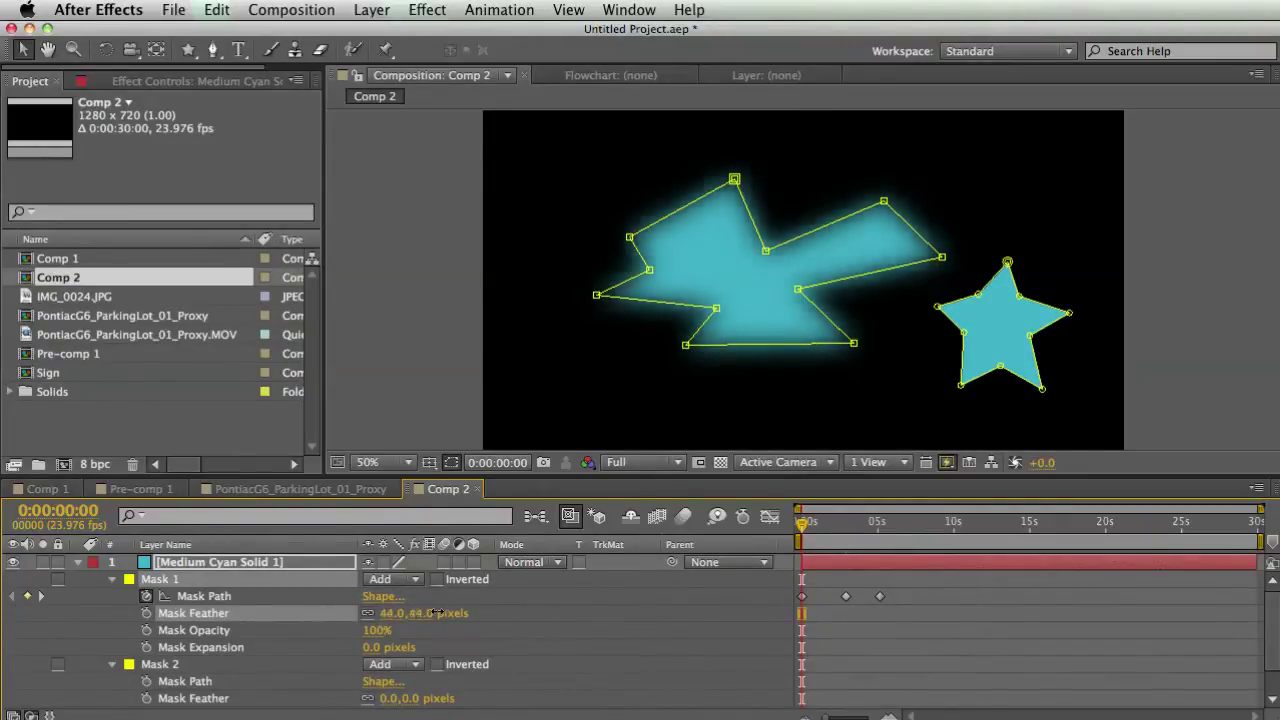
pyautogui.press('super+z')
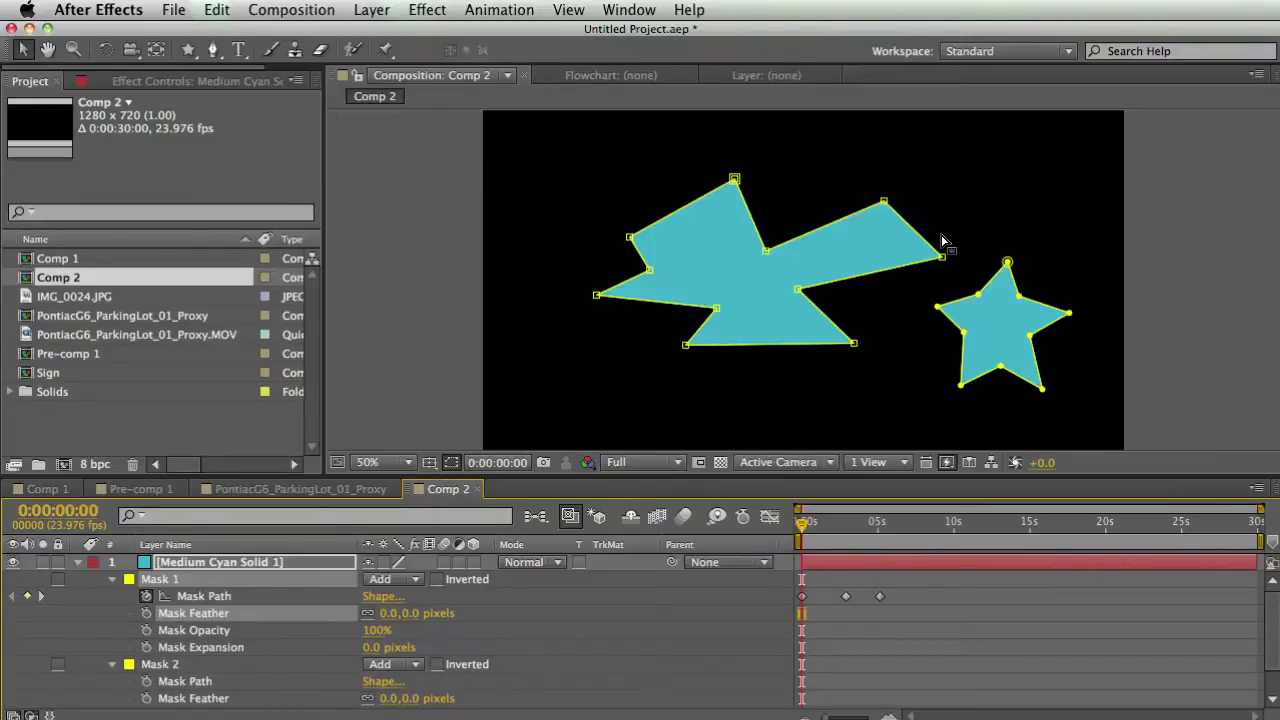
# Hide the mask outlines in the viewer and return the tested feather to 0 pixels.
pyautogui.click(451, 462)
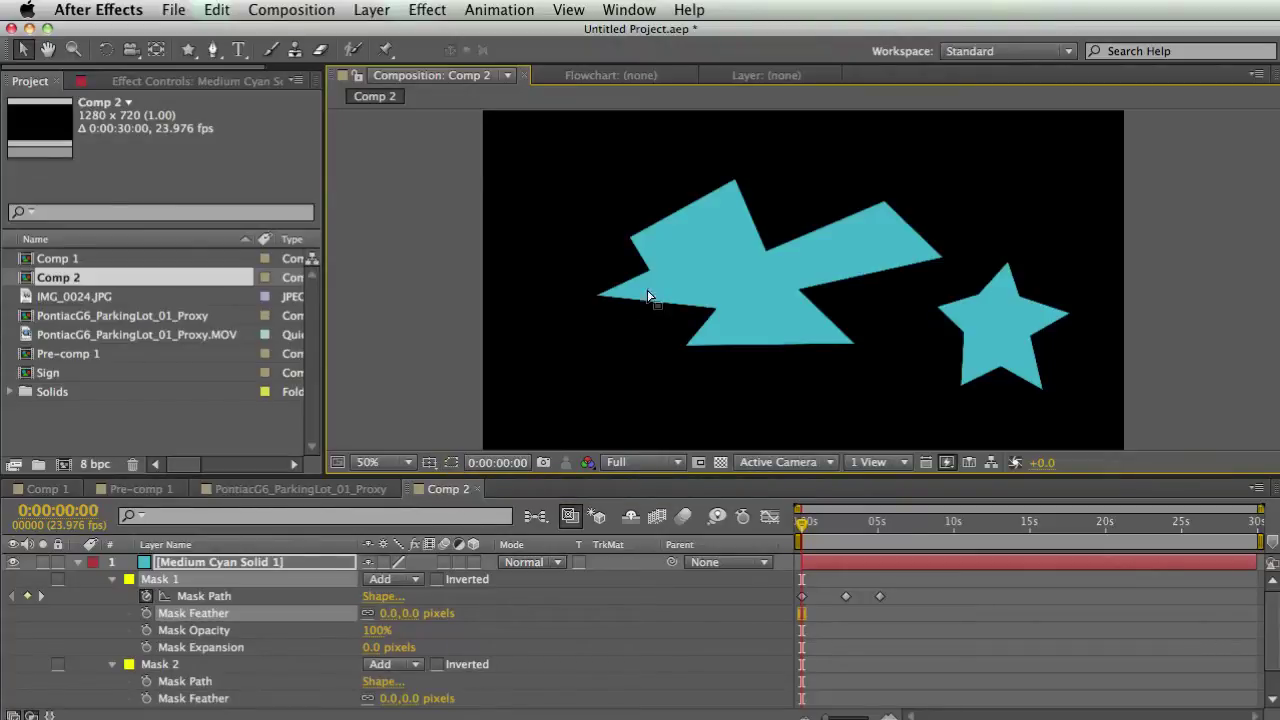
pyautogui.click(672, 314)
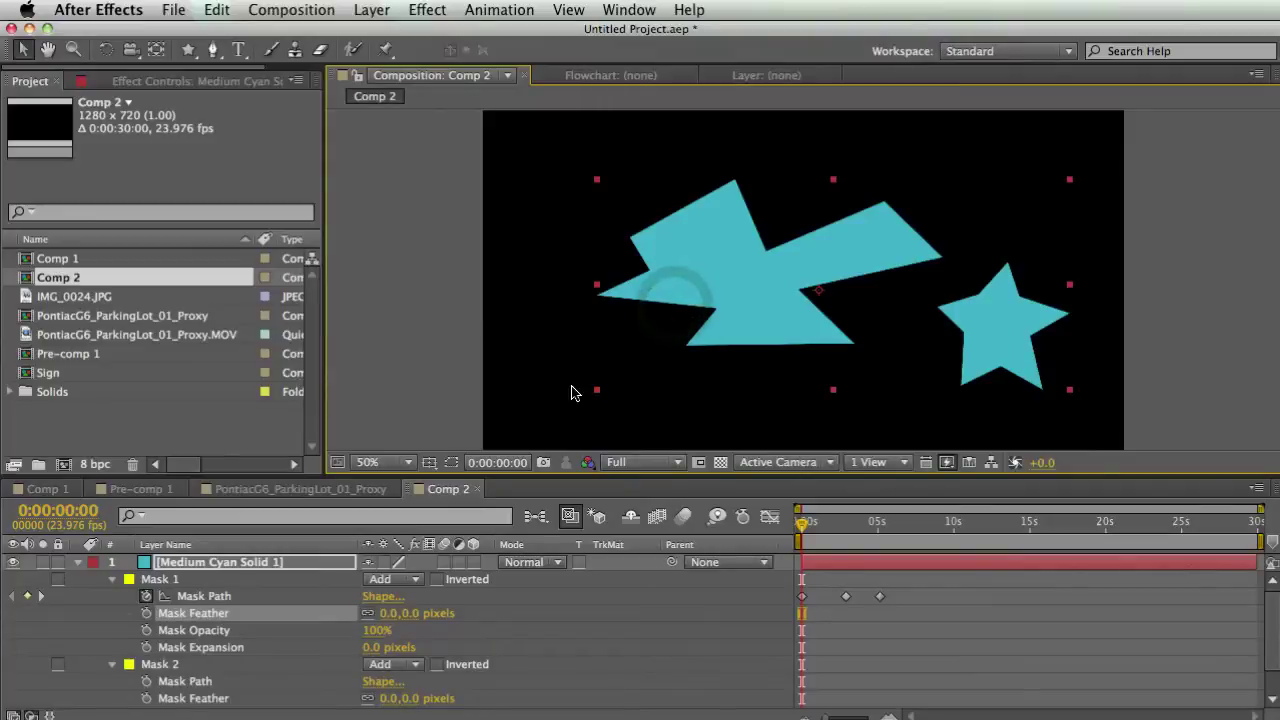
pyautogui.scroll(-6, 480, 437)
pyautogui.scroll(8, 452, 463)
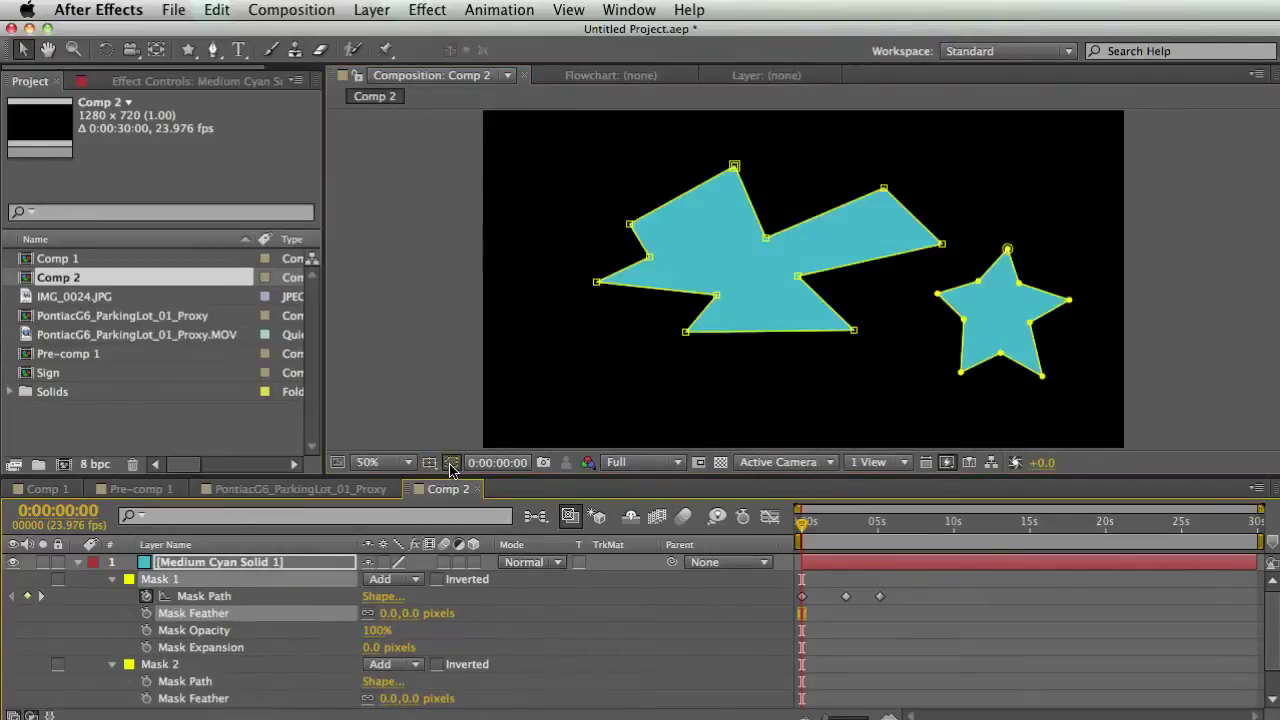
pyautogui.click(450, 462)
pyautogui.moveTo(410, 613); pyautogui.dragTo(468, 615)
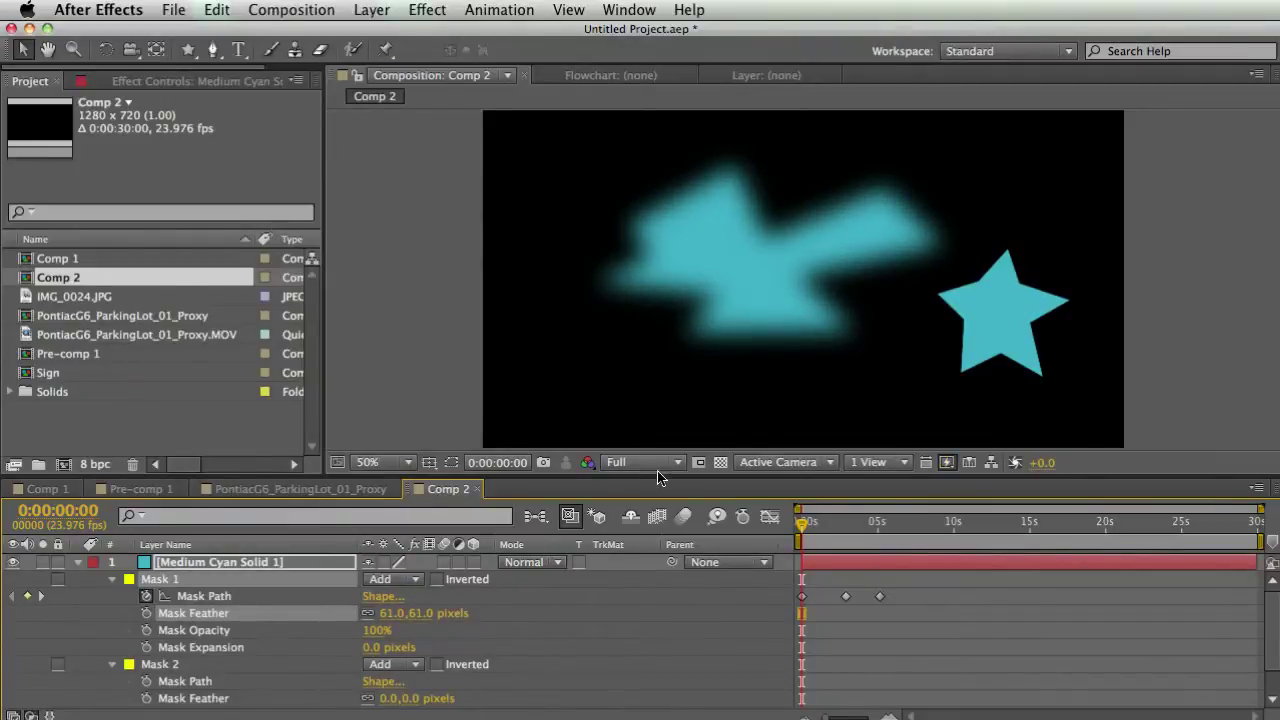
pyautogui.moveTo(420, 613); pyautogui.dragTo(352, 612)
pyautogui.click(313, 640)
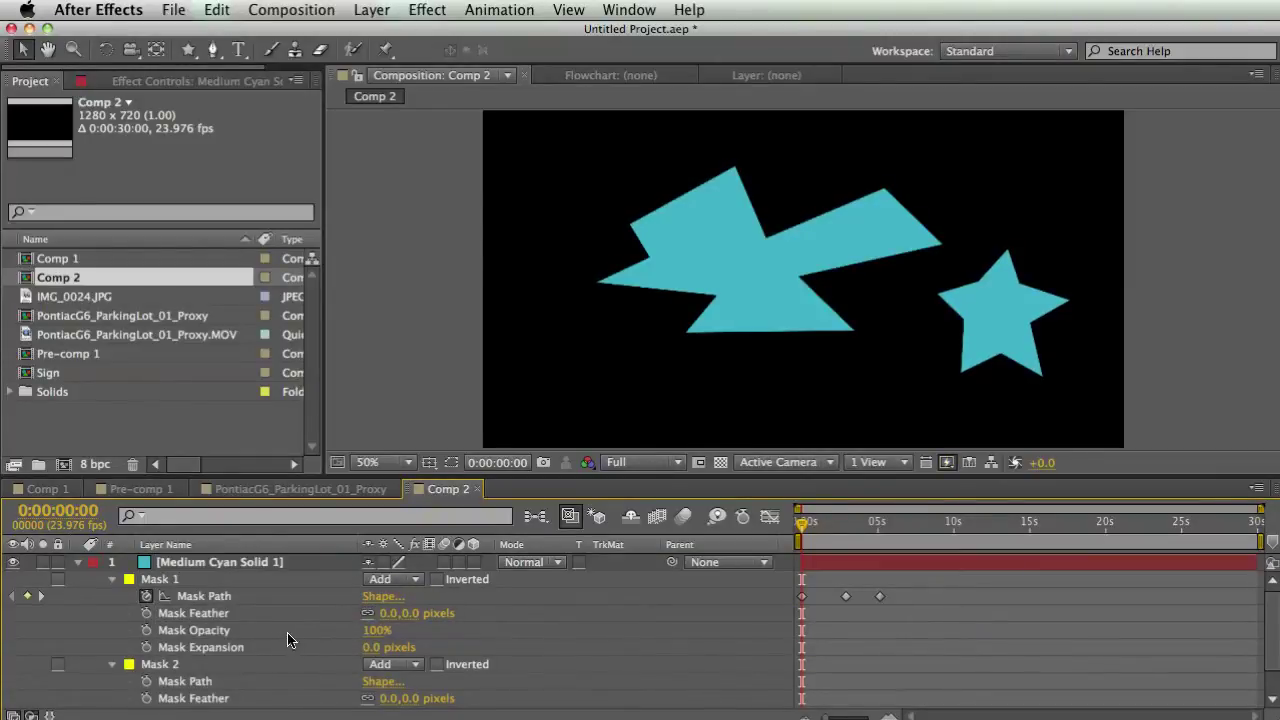
# Show the cyan solid's layer Opacity and test fading it to 3%.
pyautogui.click(282, 565)
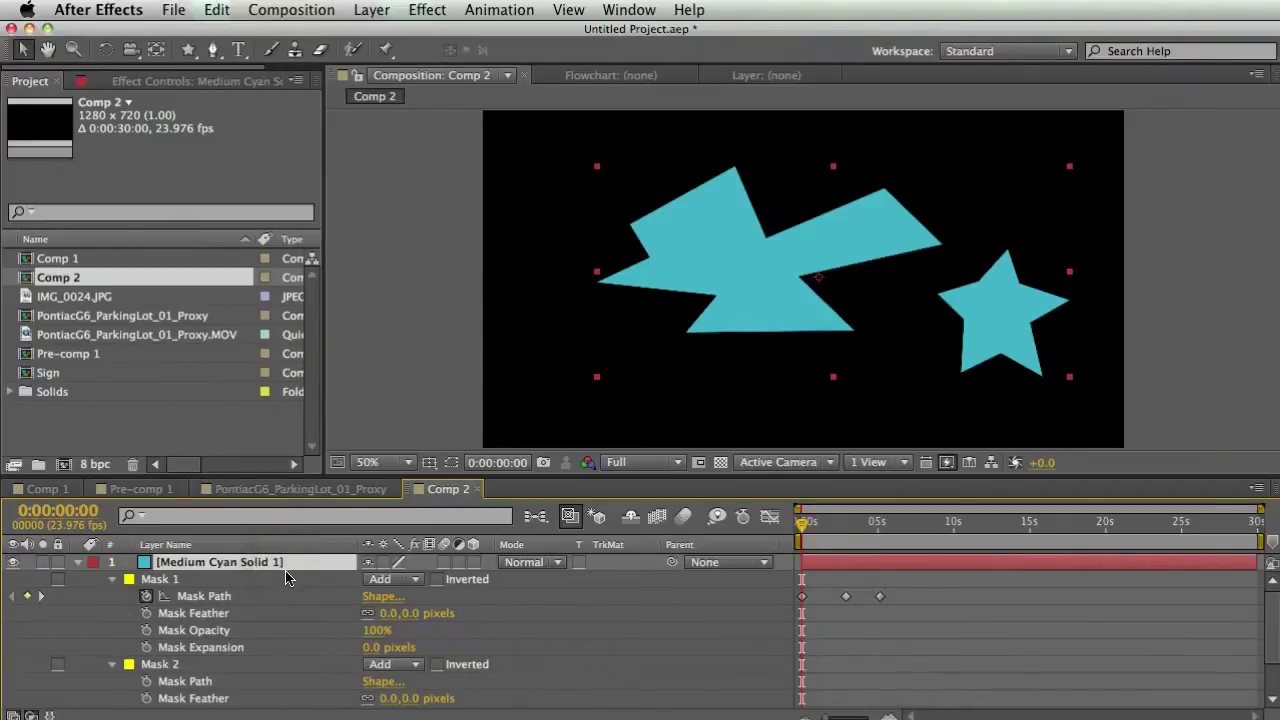
pyautogui.press('t')
pyautogui.moveTo(377, 580); pyautogui.dragTo(409, 579)
pyautogui.click(343, 623)
# Set the star mask's Mask Opacity to 81% and Mask 1's to 100%.
pyautogui.click(310, 570)
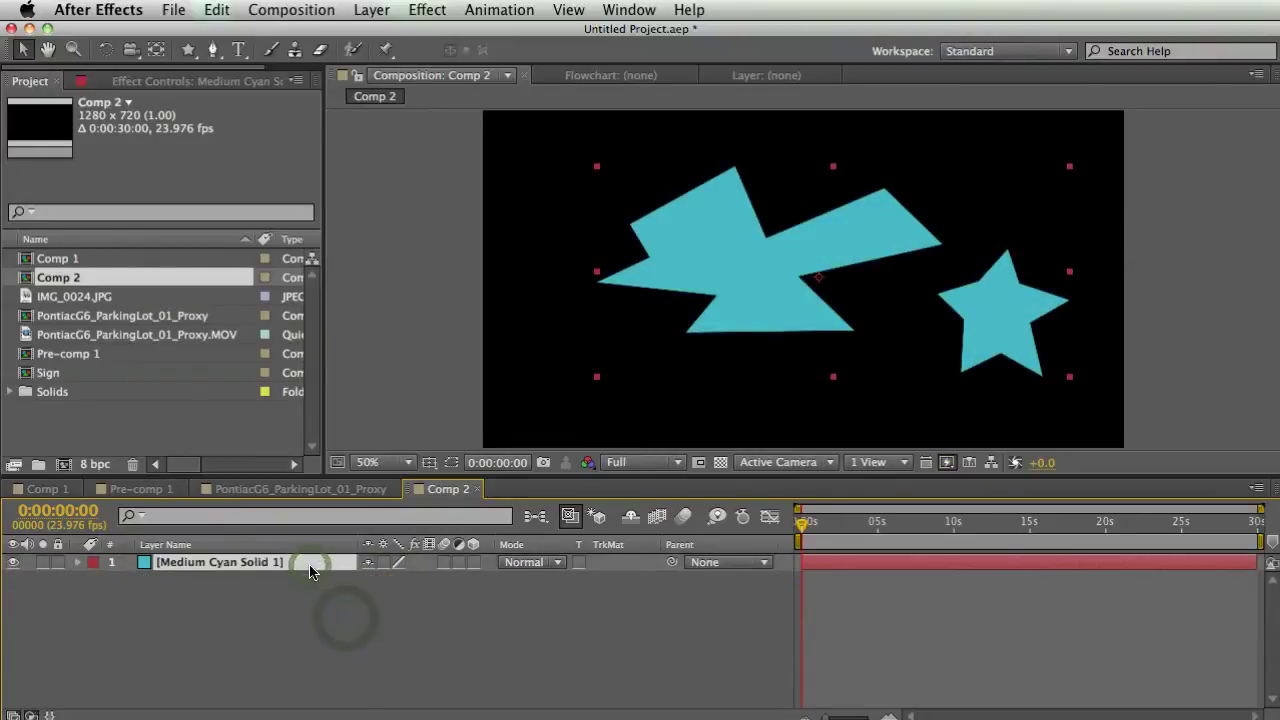
pyautogui.press('m')
pyautogui.press('m')
pyautogui.moveTo(371, 631); pyautogui.dragTo(346, 630)
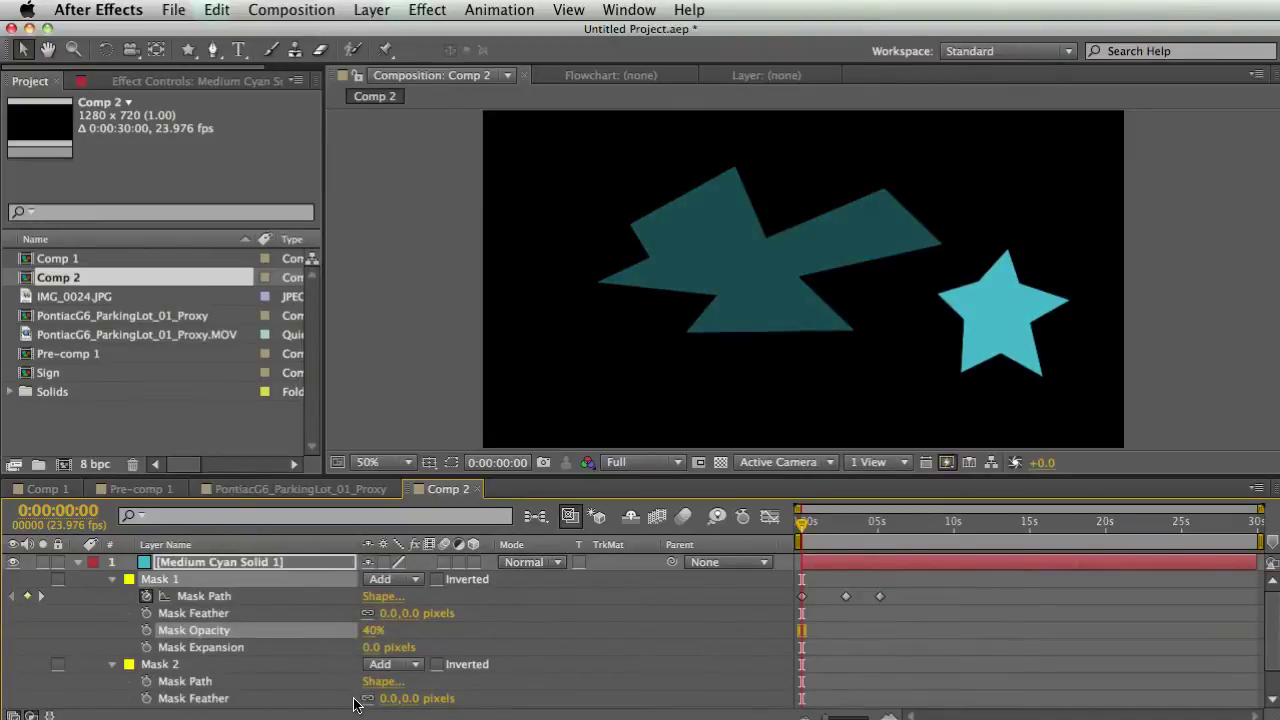
pyautogui.scroll(-2, 390, 692)
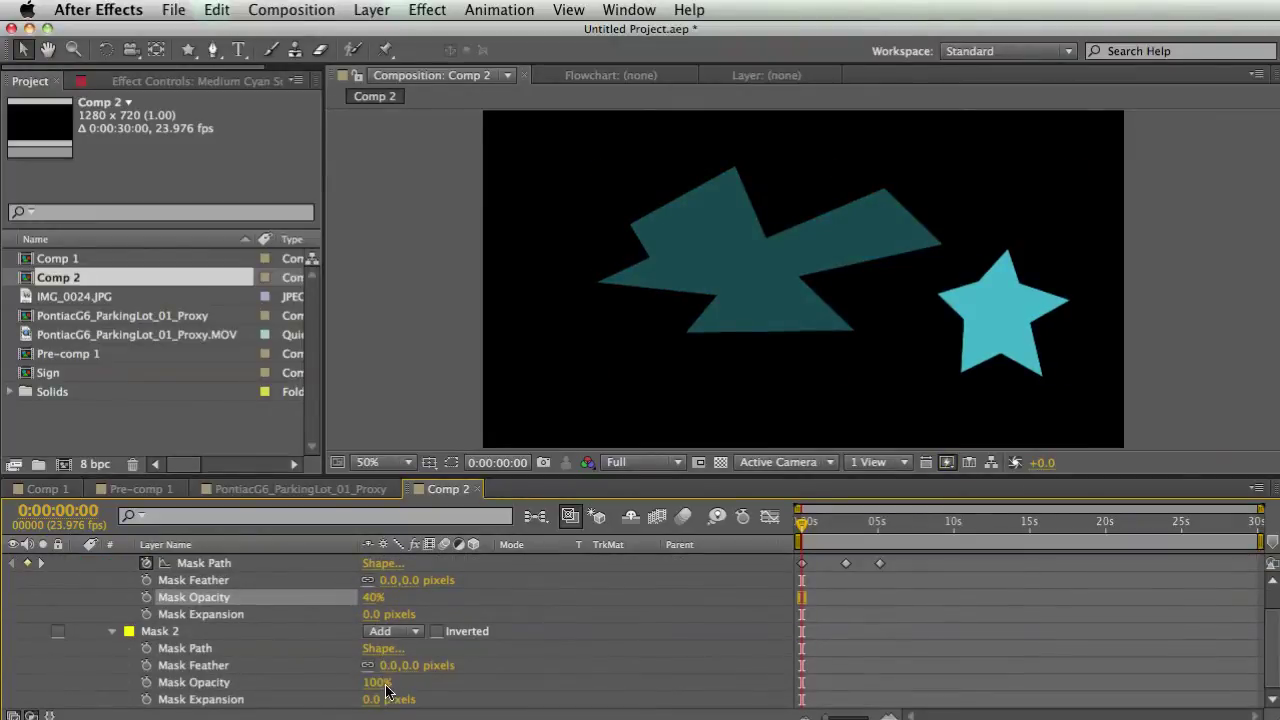
pyautogui.moveTo(377, 683); pyautogui.dragTo(353, 681)
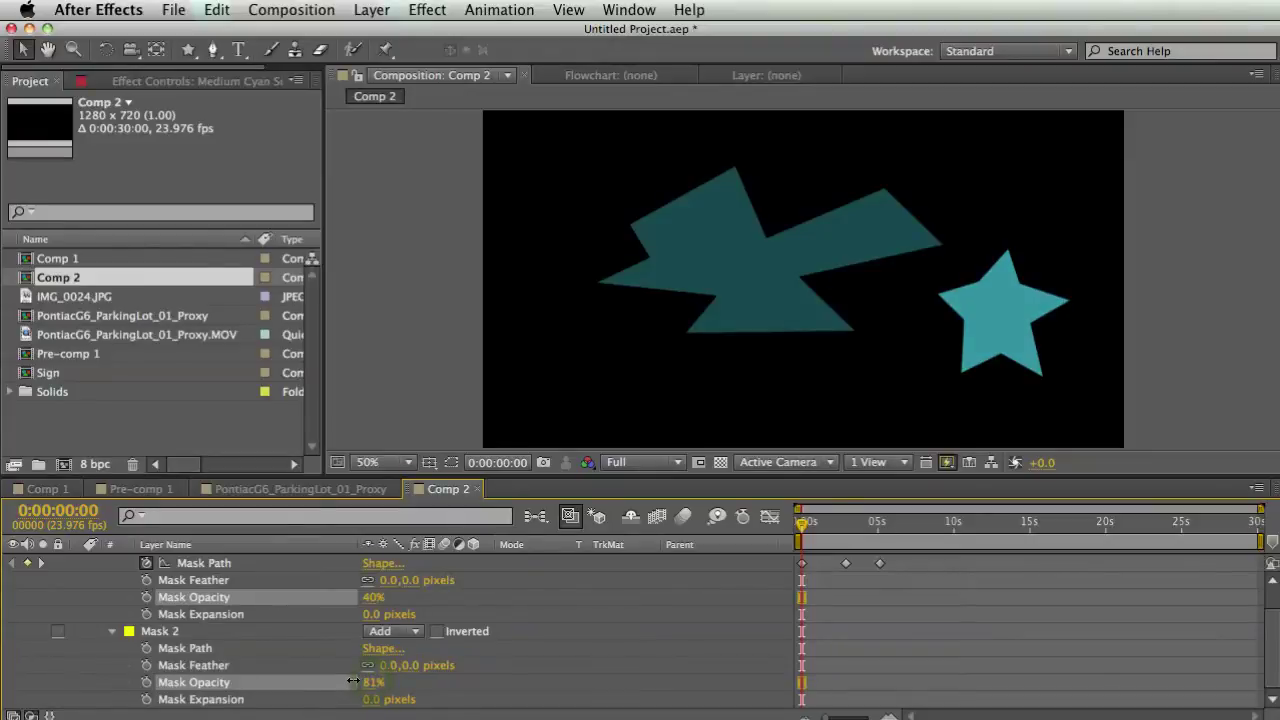
pyautogui.scroll(2, 360, 680)
pyautogui.moveTo(373, 630); pyautogui.dragTo(437, 636)
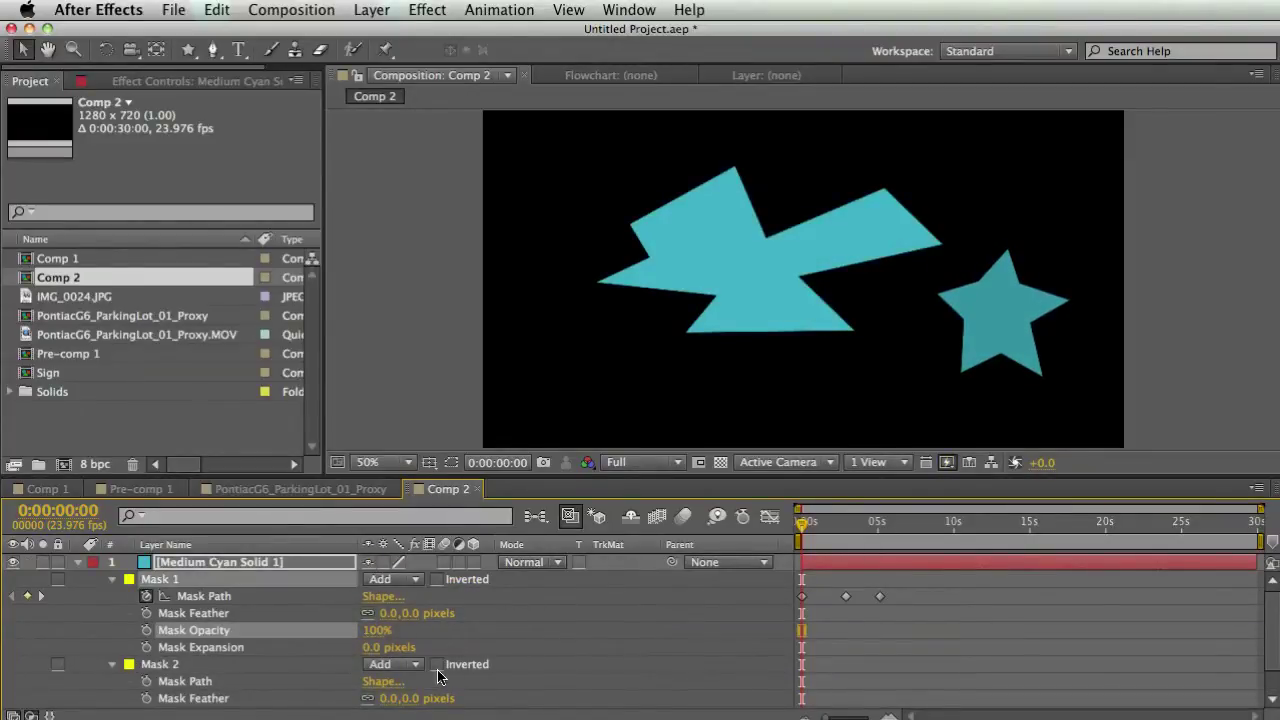
pyautogui.scroll(-2, 640, 642)
pyautogui.click(372, 682)
pyautogui.press('Return')
pyautogui.scroll(2, 360, 650)
# Recheck the Medium Cyan Solid 1 layer's overall Opacity value.
pyautogui.click(330, 563)
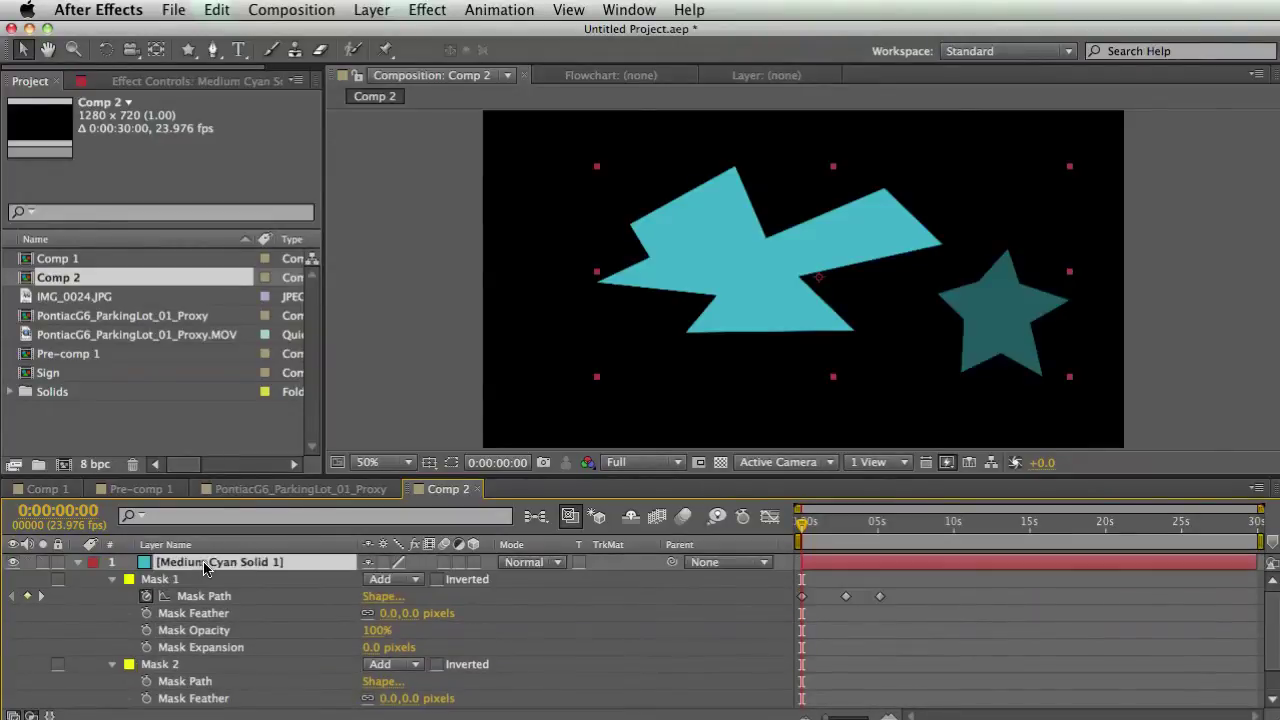
pyautogui.press('t')
pyautogui.moveTo(376, 579); pyautogui.dragTo(372, 580)
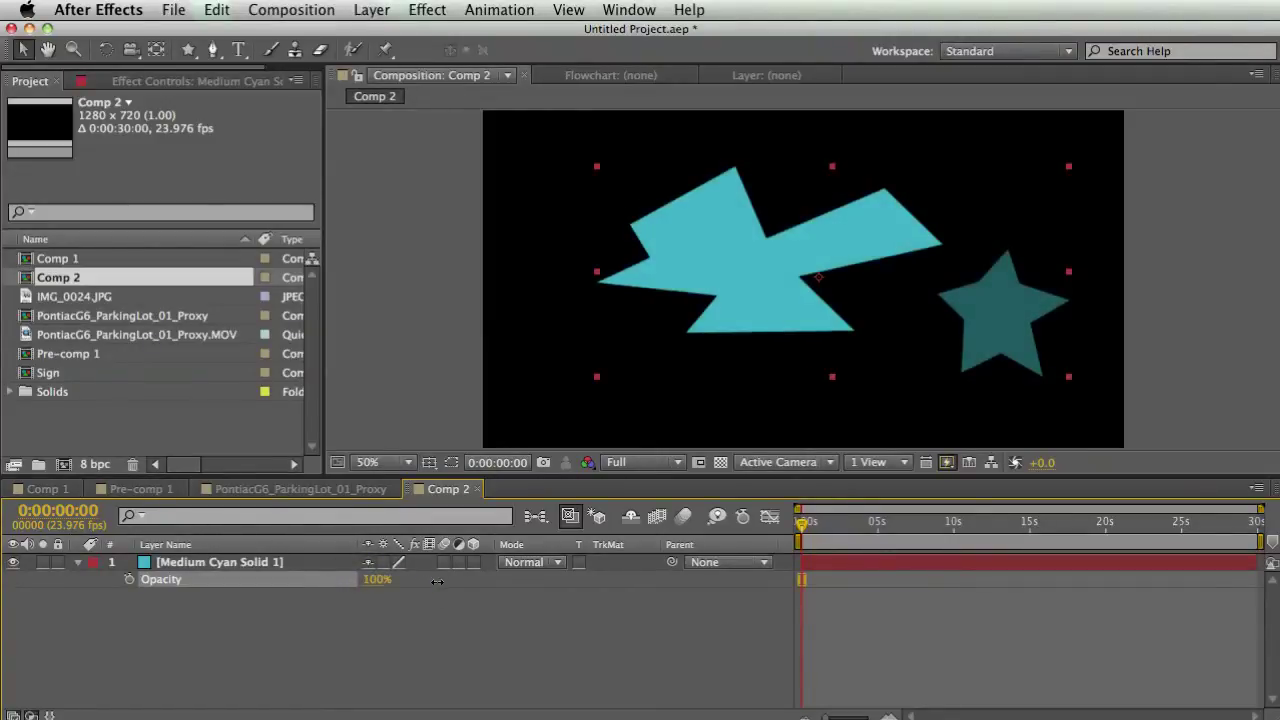
pyautogui.click(842, 329)
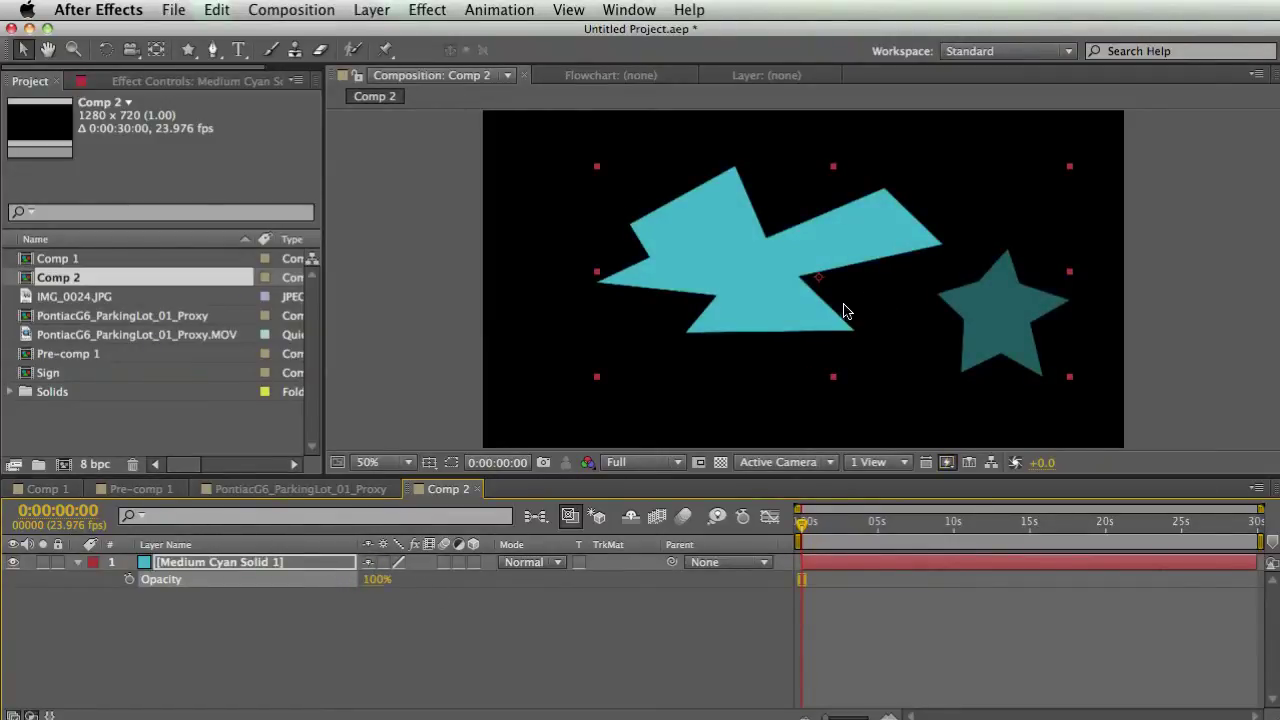
# Preview Mask 1's Mask Expansion by scrubbing it to 37 and about 82 pixels.
pyautogui.press('m')
pyautogui.press('m')
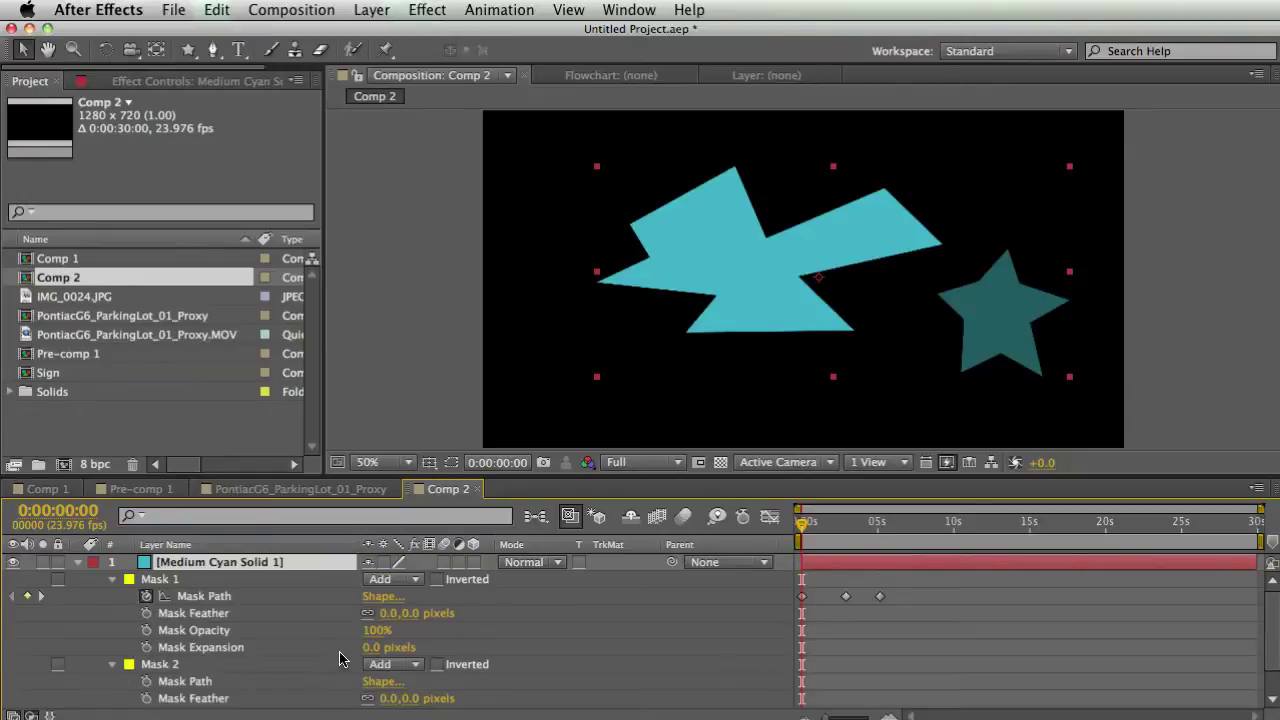
pyautogui.click(299, 648)
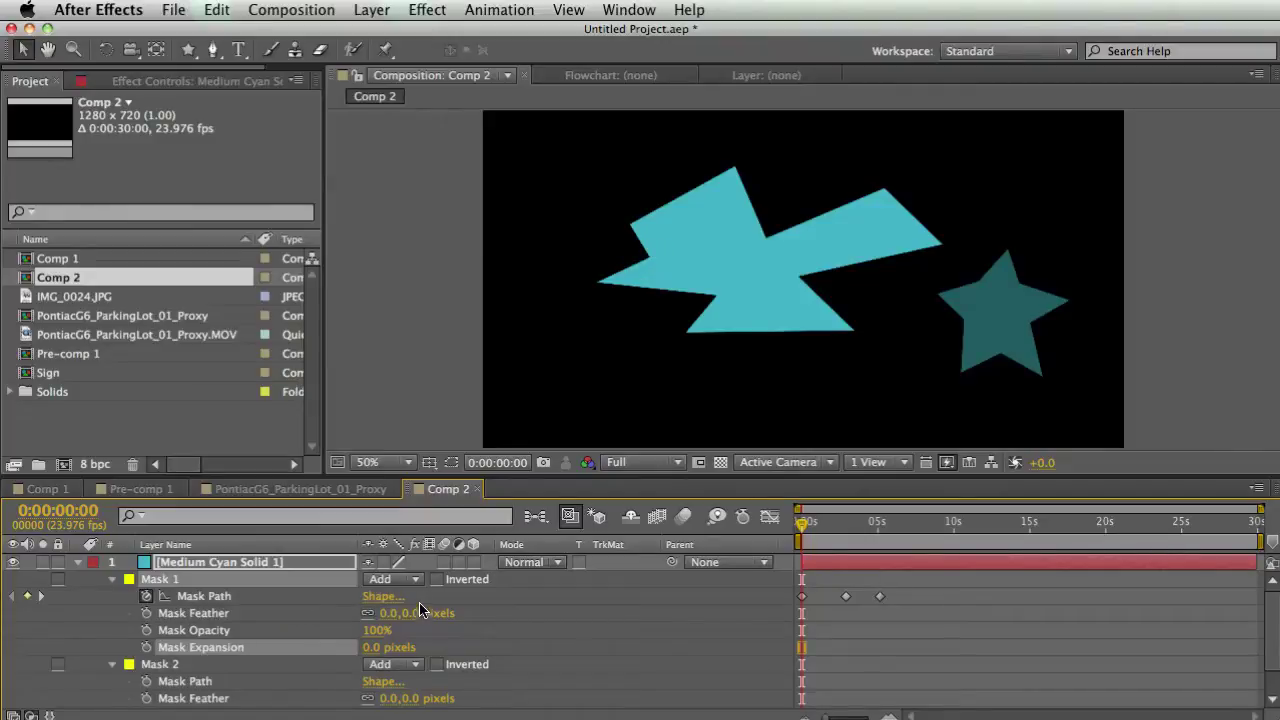
pyautogui.moveTo(380, 648); pyautogui.dragTo(453, 644)
pyautogui.moveTo(489, 643); pyautogui.dragTo(300, 646)
# Keep Mask 1's blend mode at Add and delete the star mask.
pyautogui.click(112, 579)
pyautogui.click(112, 579)
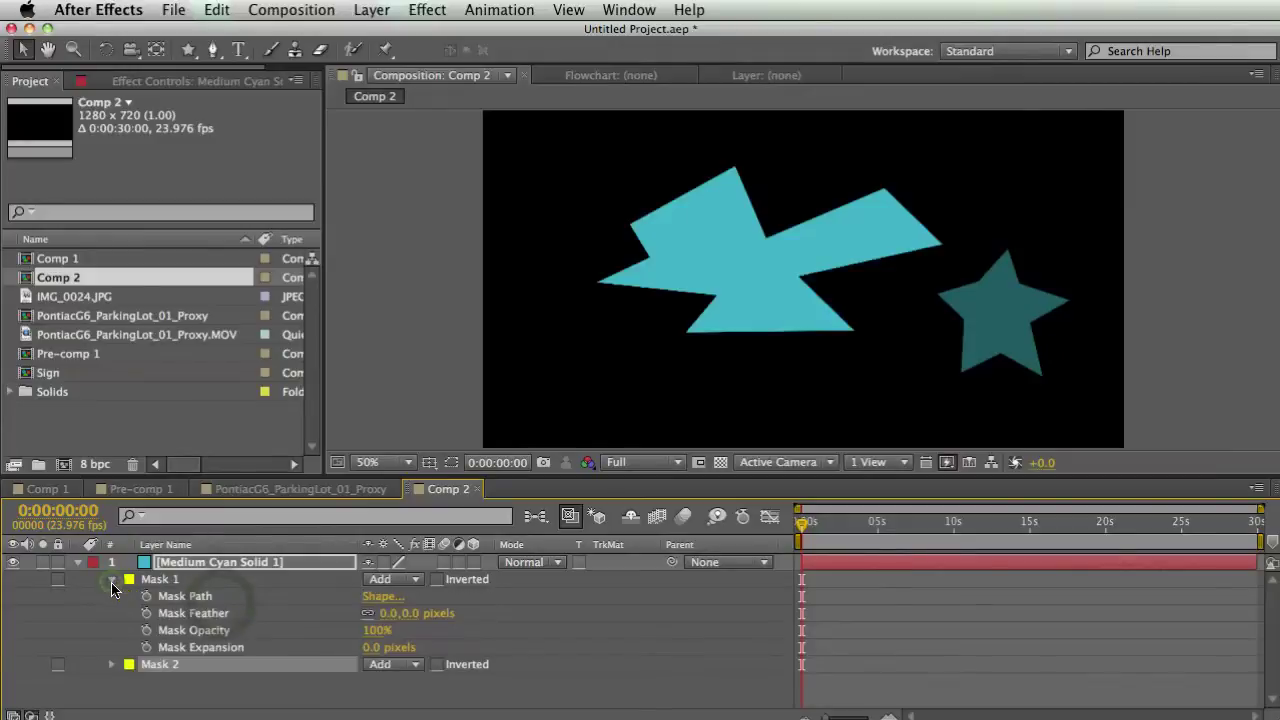
pyautogui.click(385, 579)
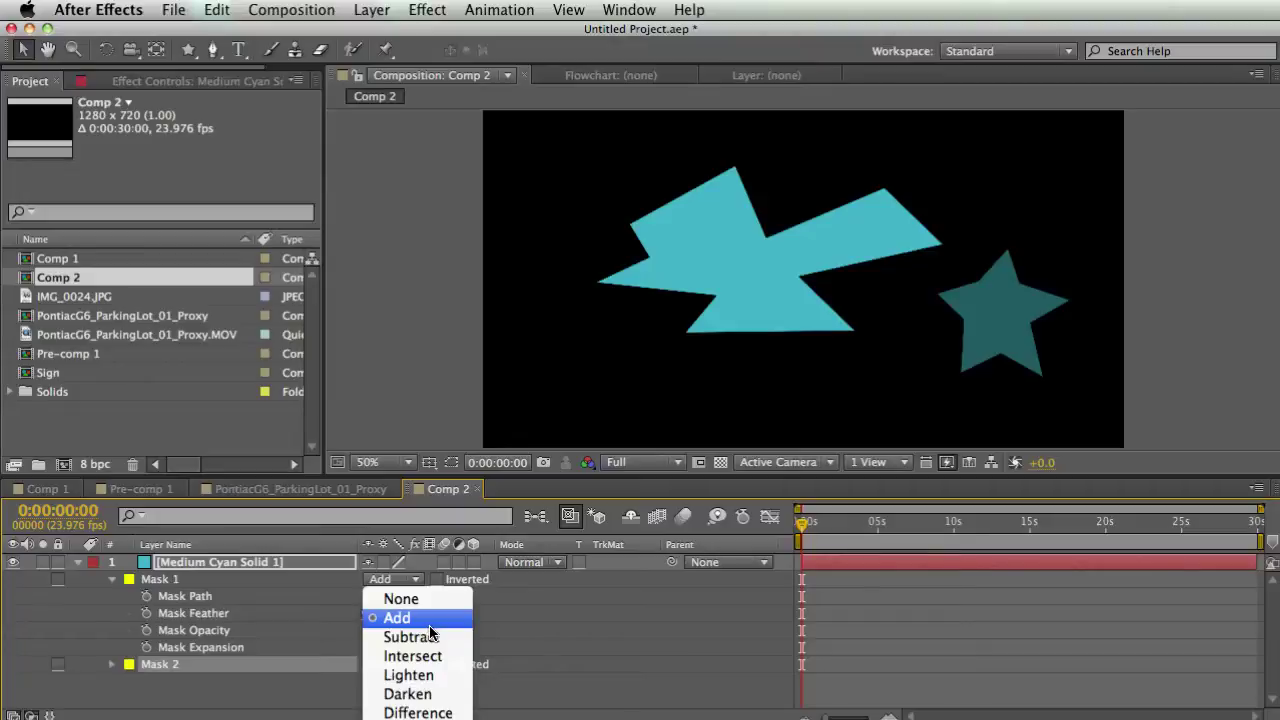
pyautogui.click(274, 670)
pyautogui.press('Delete')
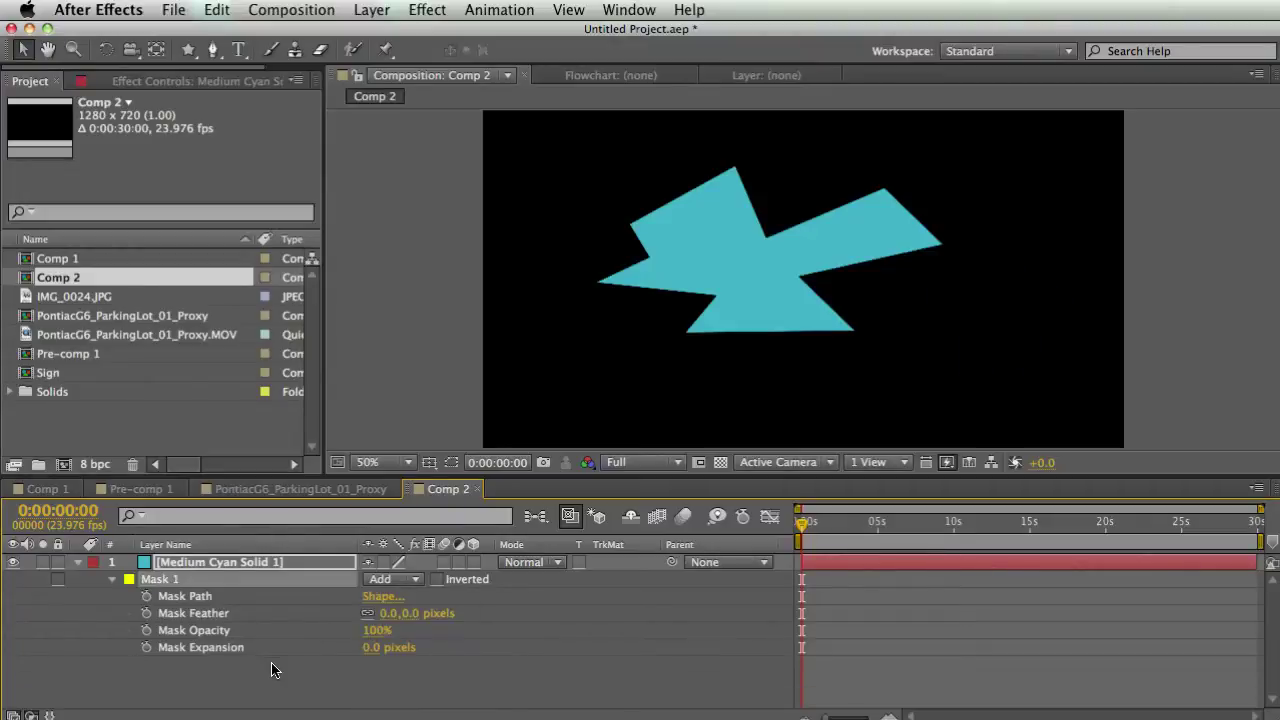
pyautogui.click(270, 672)
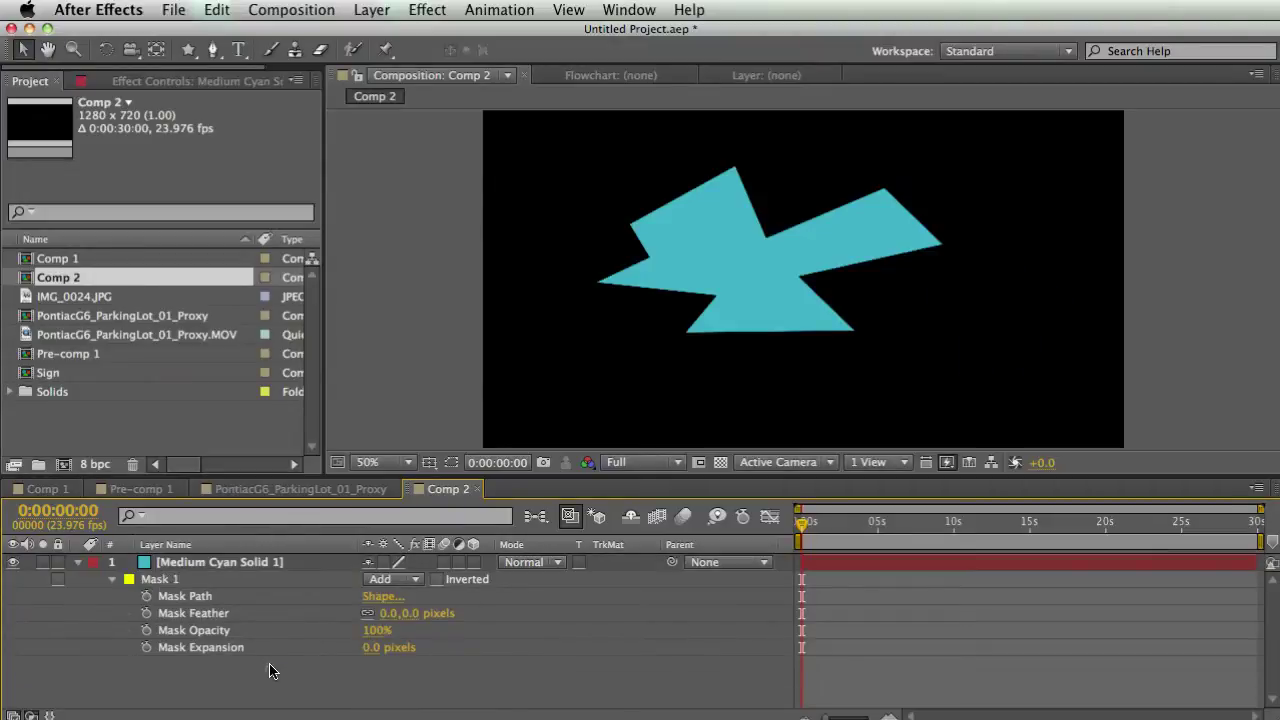
pyautogui.click(262, 581)
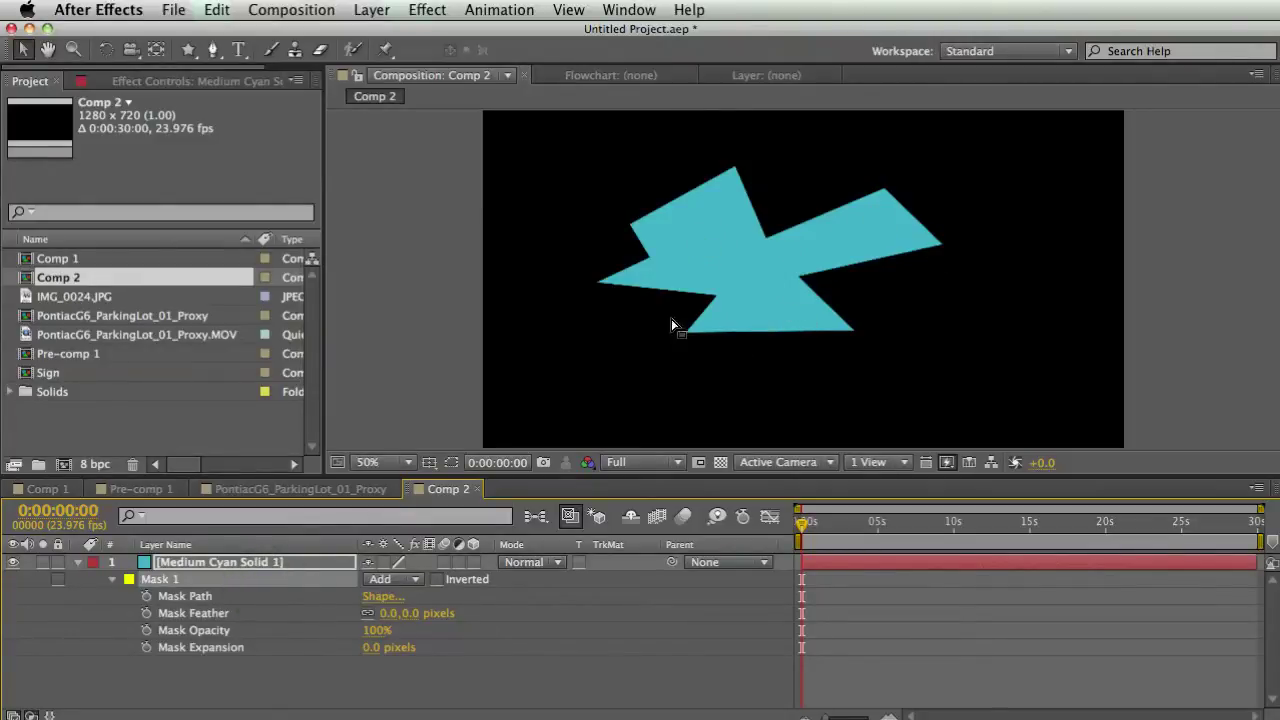
pyautogui.click(395, 579)
pyautogui.click(405, 554)
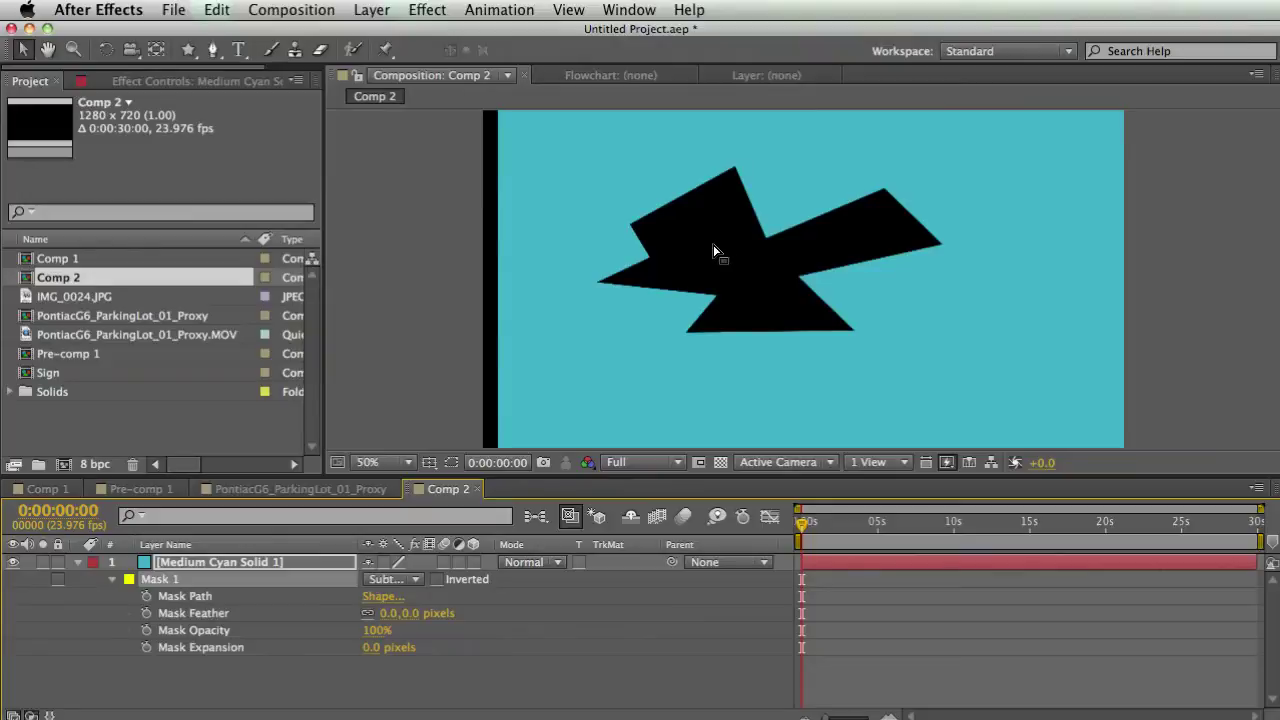
pyautogui.click(436, 580)
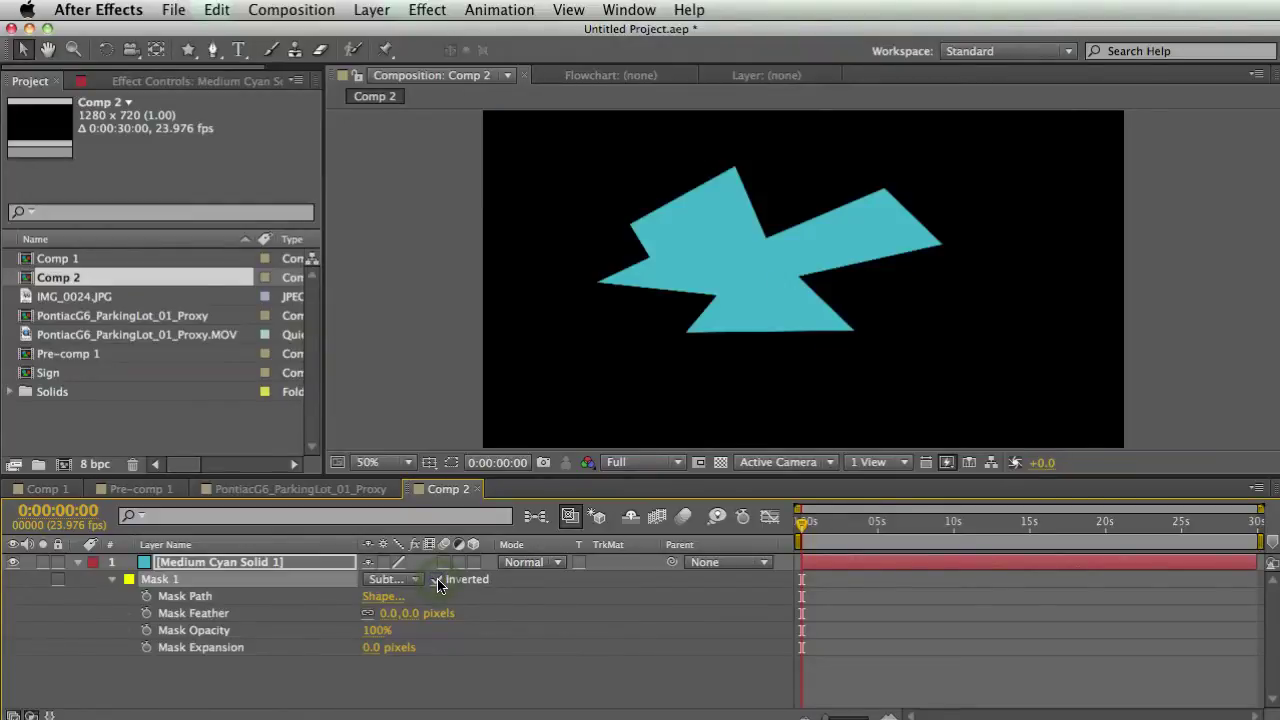
pyautogui.click(436, 580)
pyautogui.click(395, 580)
pyautogui.click(392, 580)
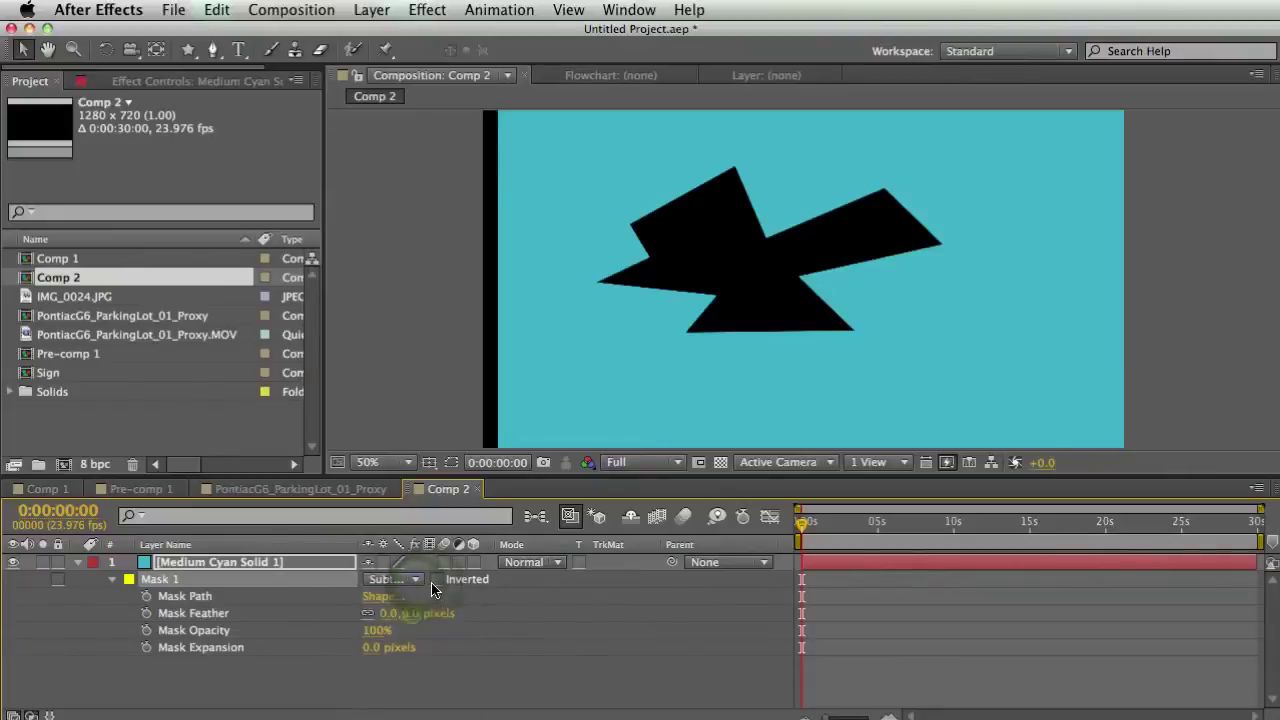
pyautogui.click(415, 580)
pyautogui.click(397, 617)
pyautogui.click(436, 580)
pyautogui.click(415, 580)
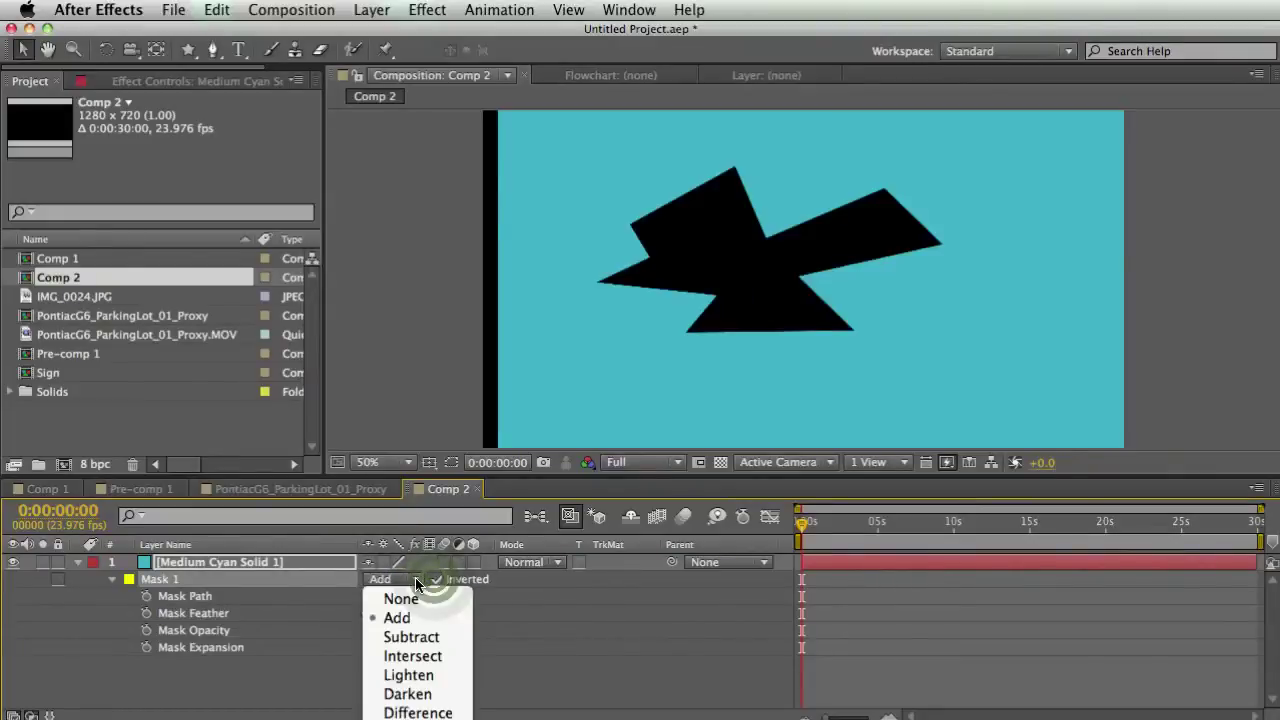
pyautogui.click(415, 578)
pyautogui.click(436, 580)
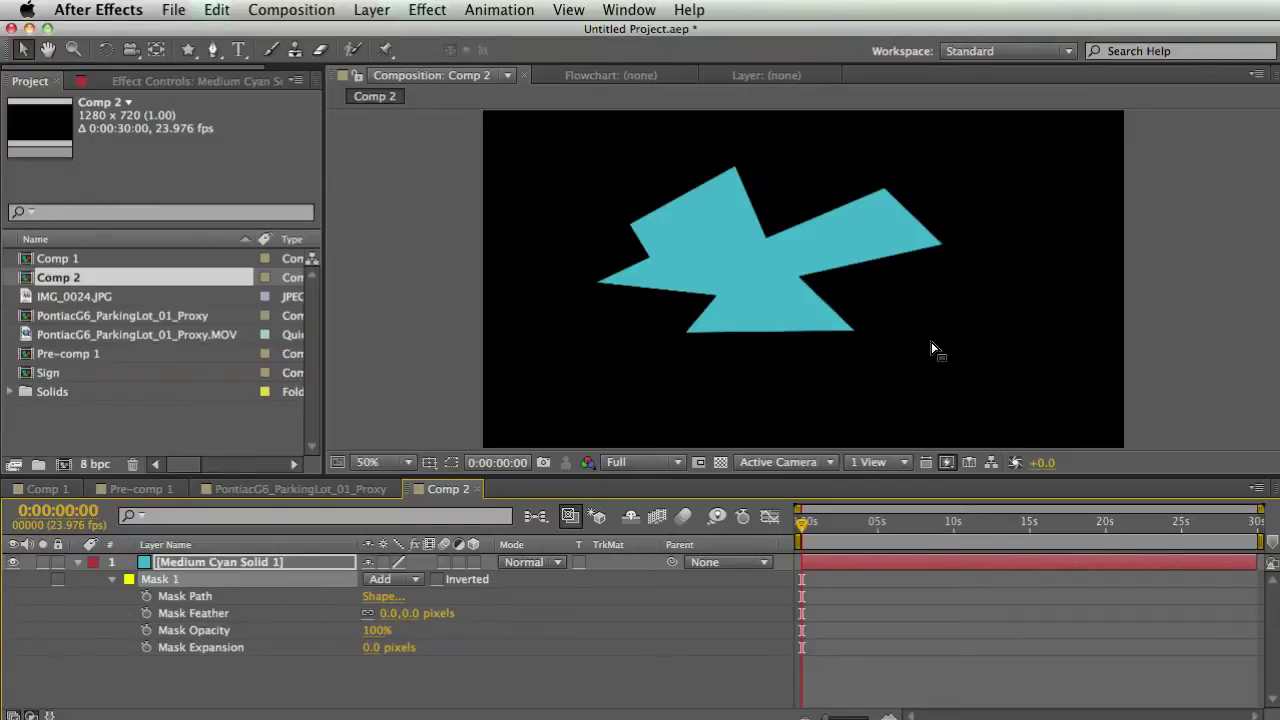
pyautogui.click(419, 570)
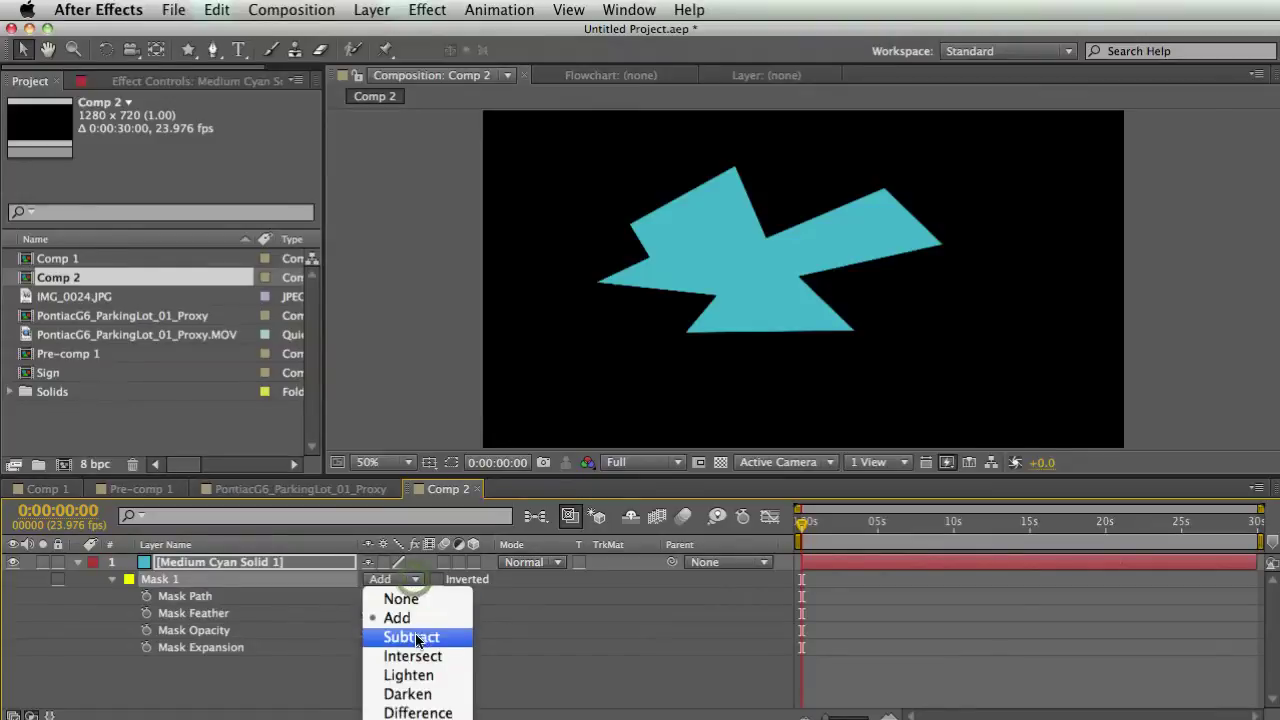
pyautogui.click(400, 634)
pyautogui.click(410, 581)
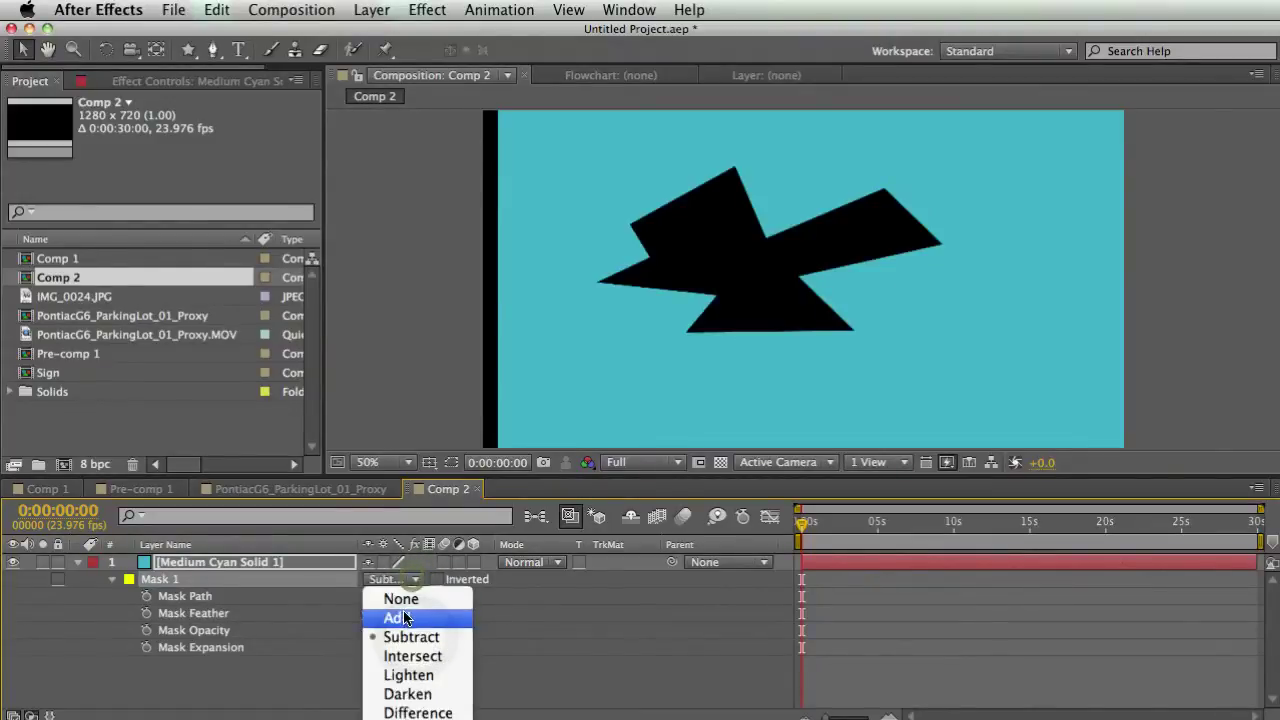
pyautogui.click(394, 614)
pyautogui.click(435, 580)
pyautogui.click(435, 580)
pyautogui.click(435, 580)
pyautogui.click(435, 580)
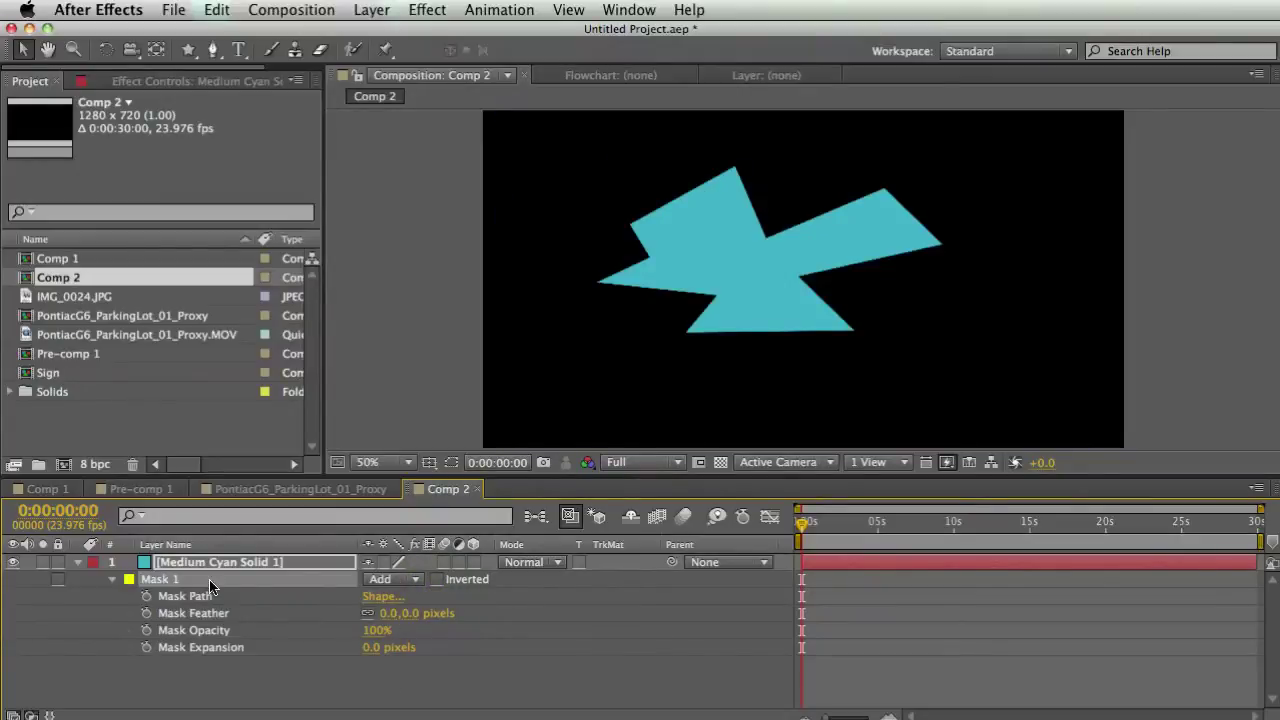
pyautogui.click(290, 680)
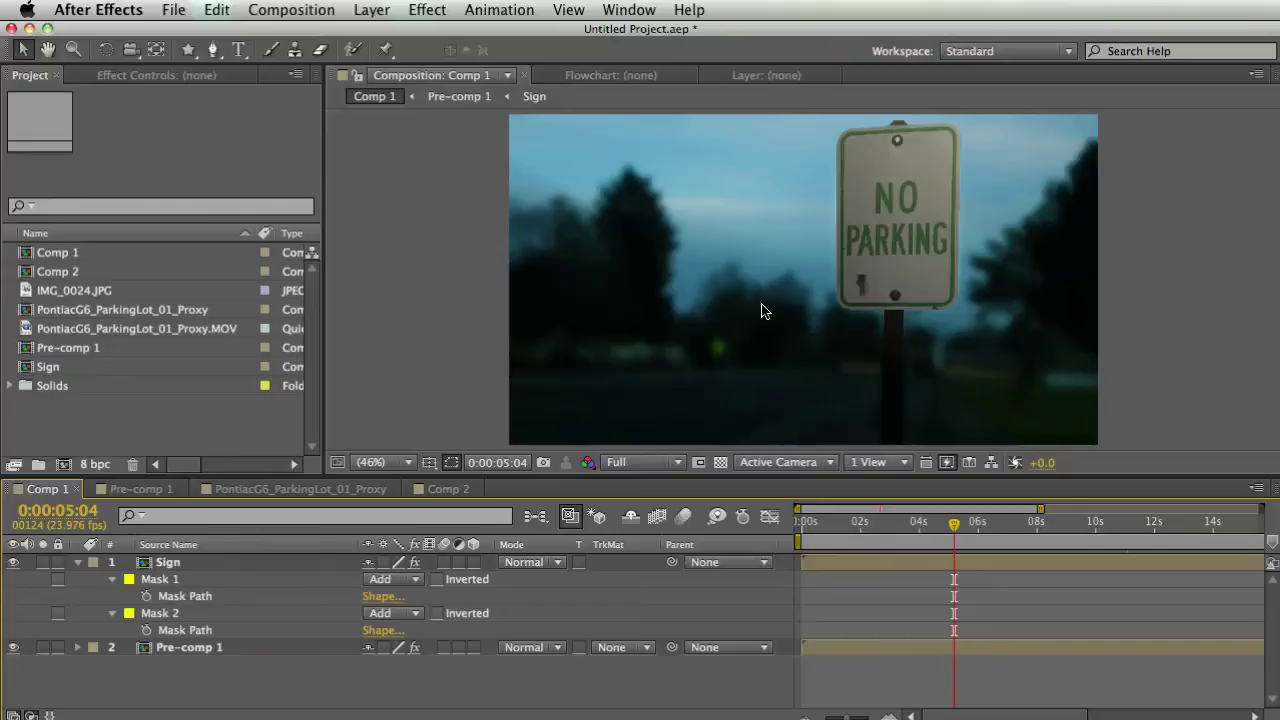
# Make a 3264×2448 IMG_0024 composition from the IMG_0024.JPG photo.
pyautogui.click(141, 436)
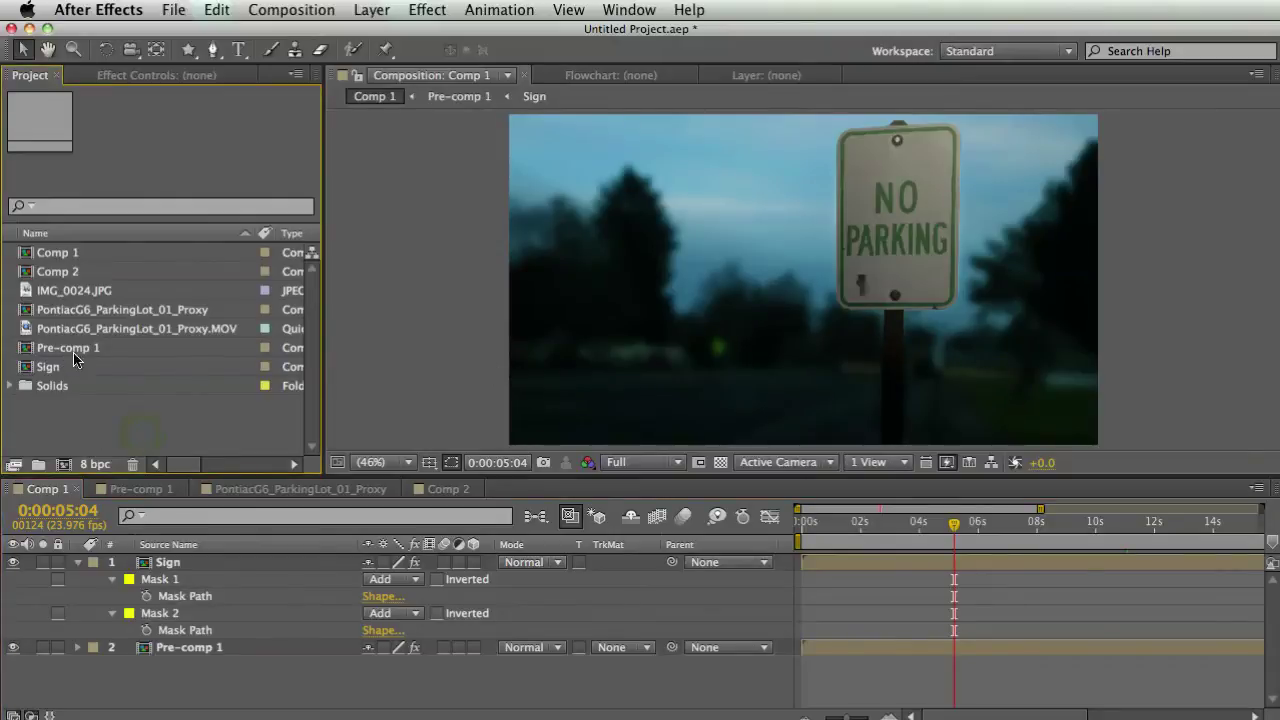
pyautogui.moveTo(73, 290); pyautogui.dragTo(66, 466)
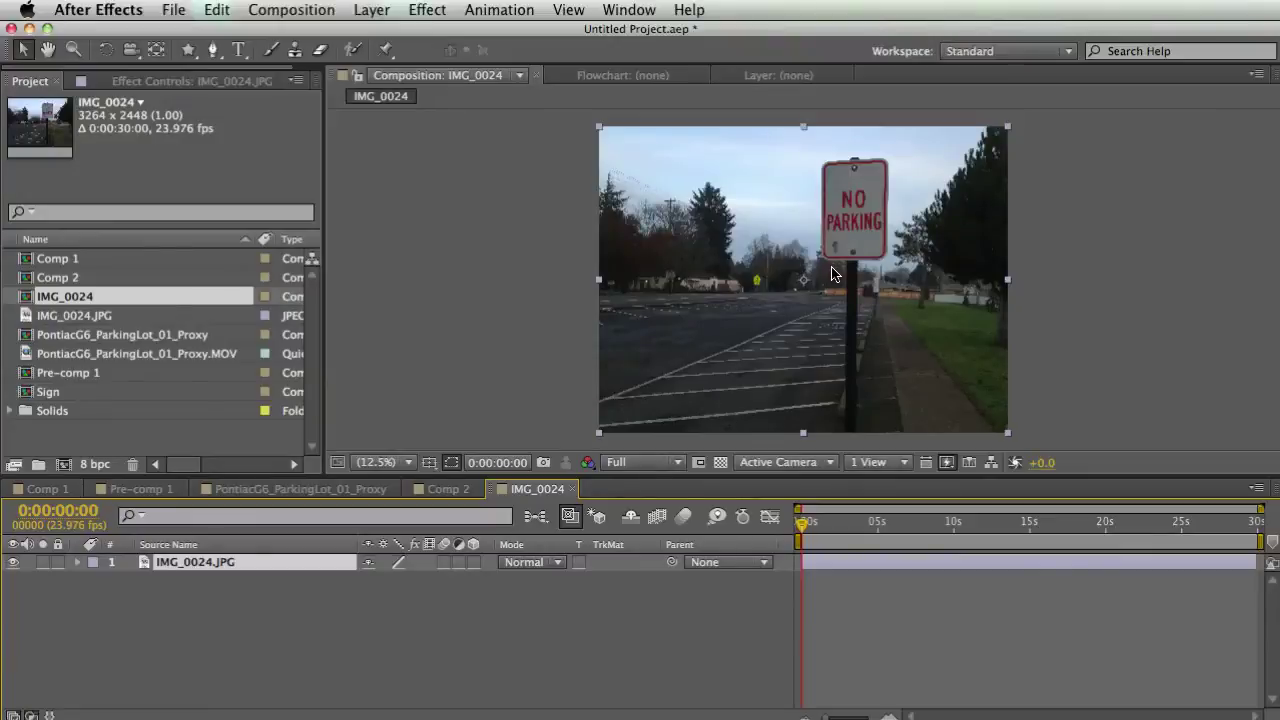
pyautogui.scroll(1, 833, 273)
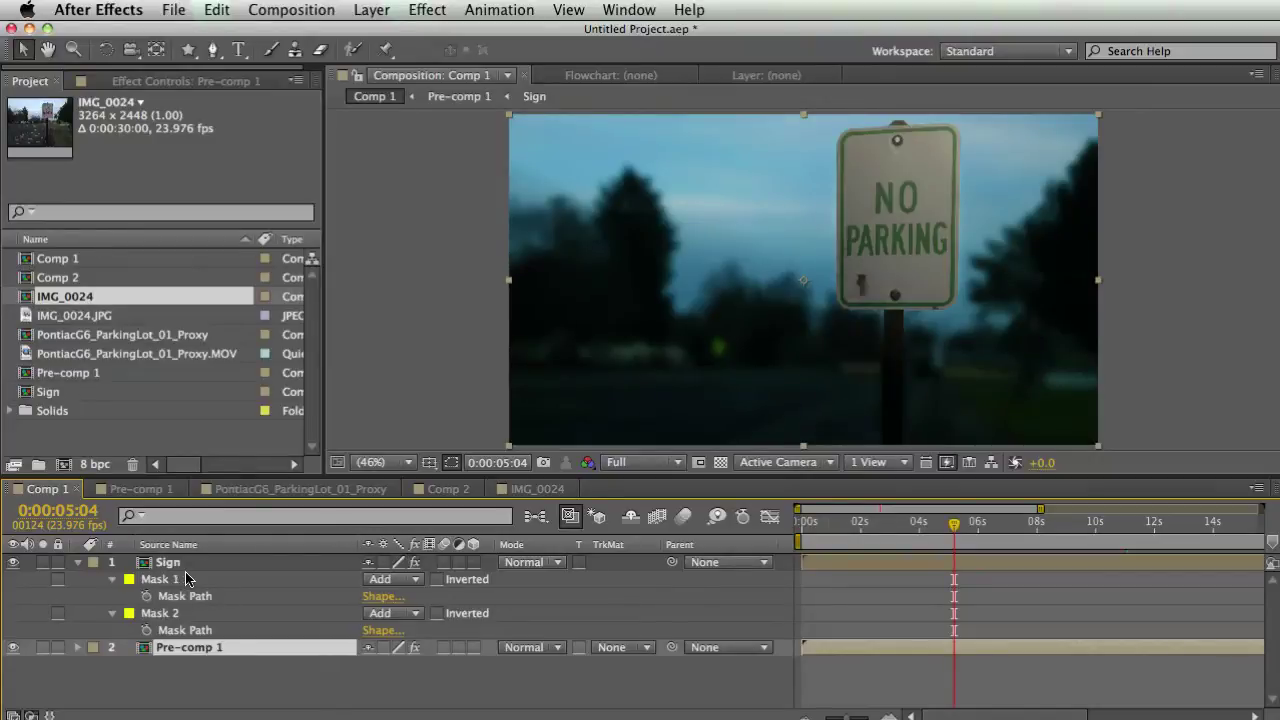
pyautogui.click(186, 80)
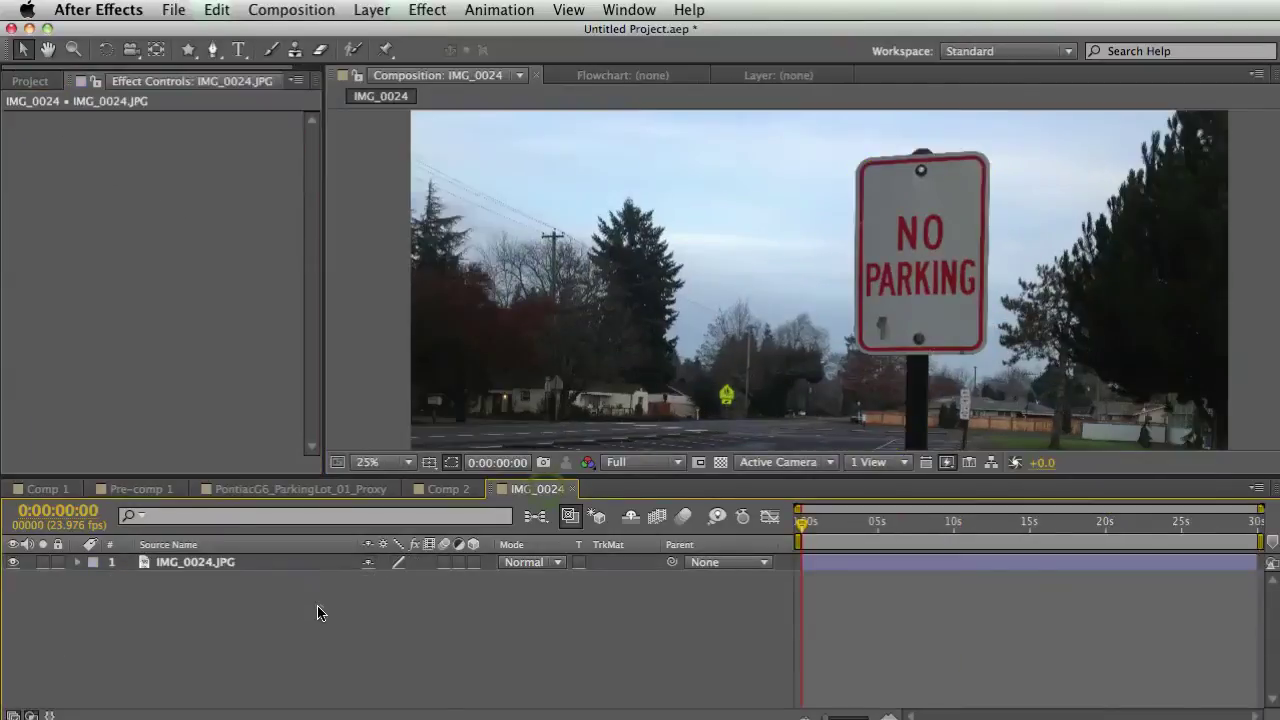
pyautogui.click(318, 612)
pyautogui.moveTo(188, 628); pyautogui.dragTo(196, 568)
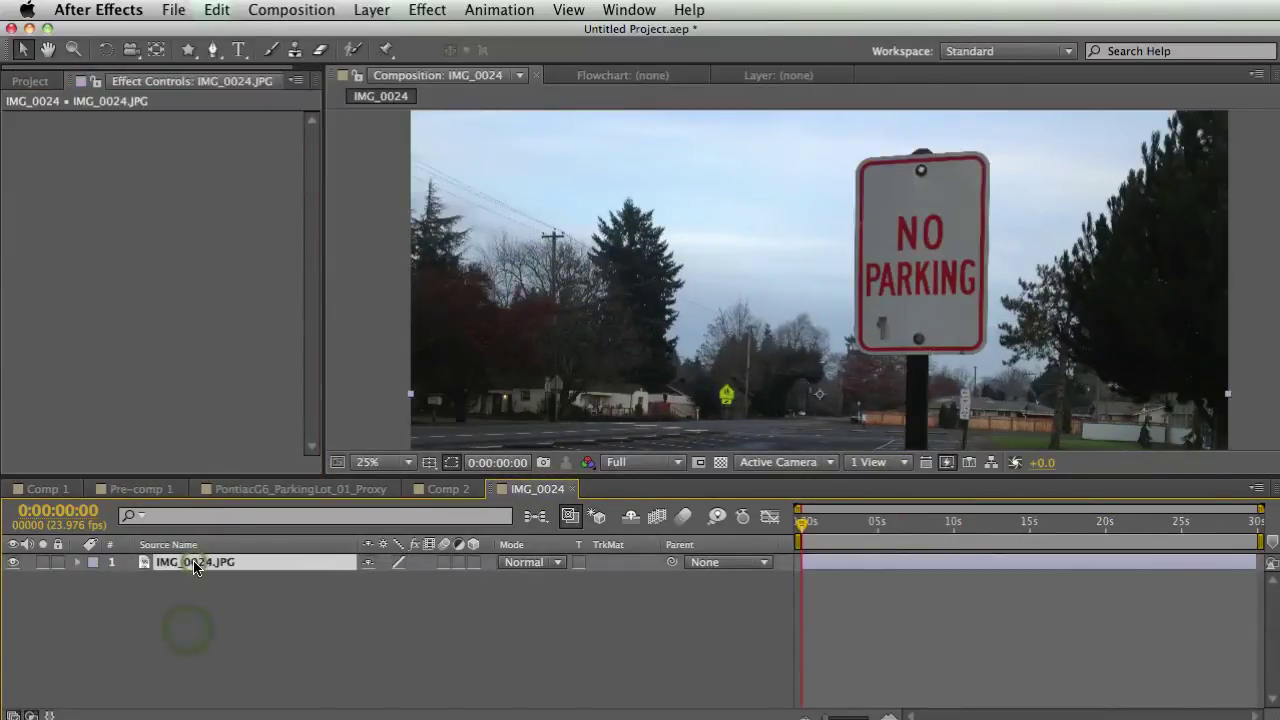
pyautogui.press('super+d')
# On the top IMG_0024.JPG layer, place Pen mask points around the NO PARKING sign.
pyautogui.click(246, 614)
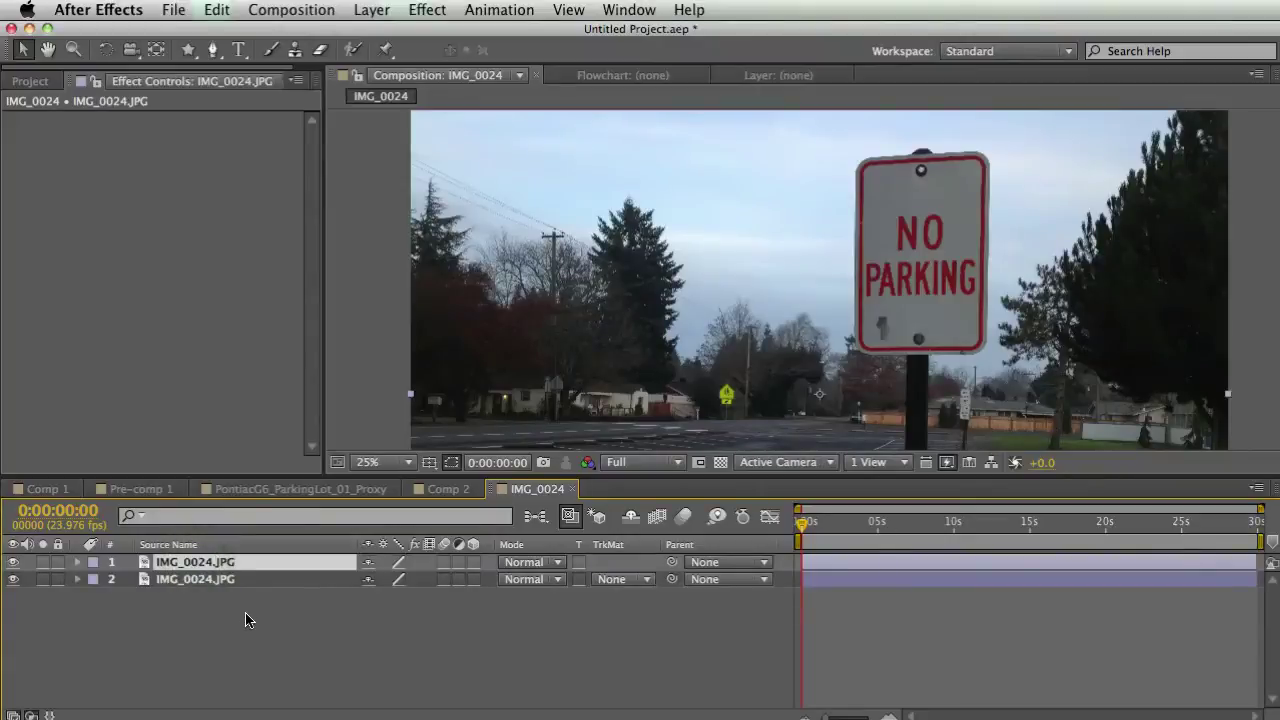
pyautogui.click(235, 561)
pyautogui.click(214, 50)
pyautogui.click(921, 150)
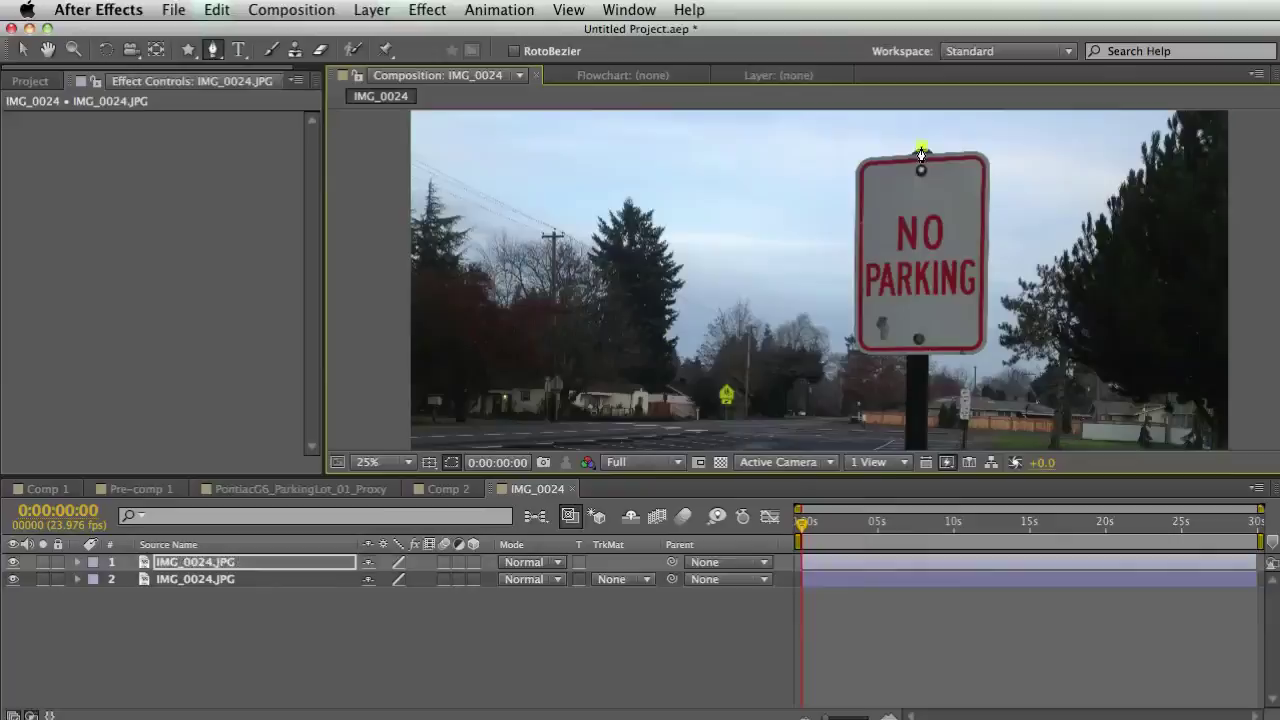
pyautogui.click(982, 156)
pyautogui.click(985, 340)
pyautogui.click(958, 354)
pyautogui.click(928, 354)
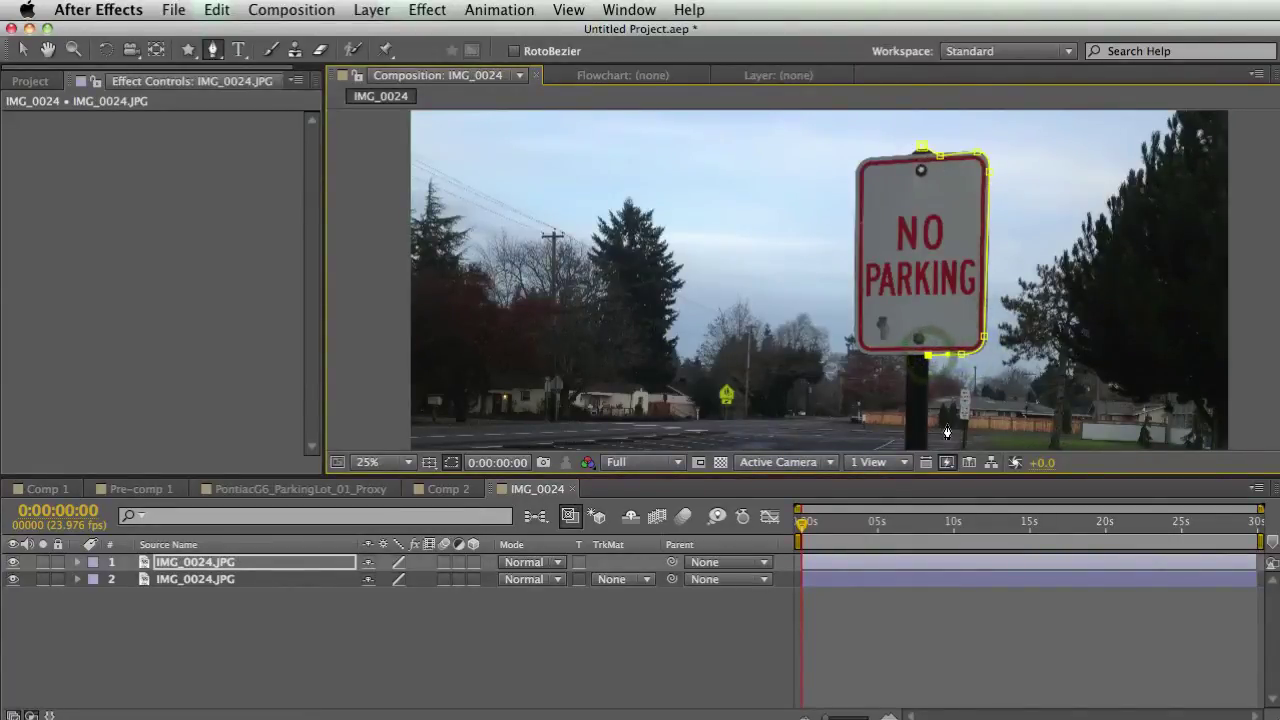
# Add mask points down the pole and back up to close at the sign's top.
pyautogui.scroll(-3, 947, 432)
pyautogui.click(910, 386)
pyautogui.moveTo(900, 385); pyautogui.dragTo(932, 532)
pyautogui.click(926, 309)
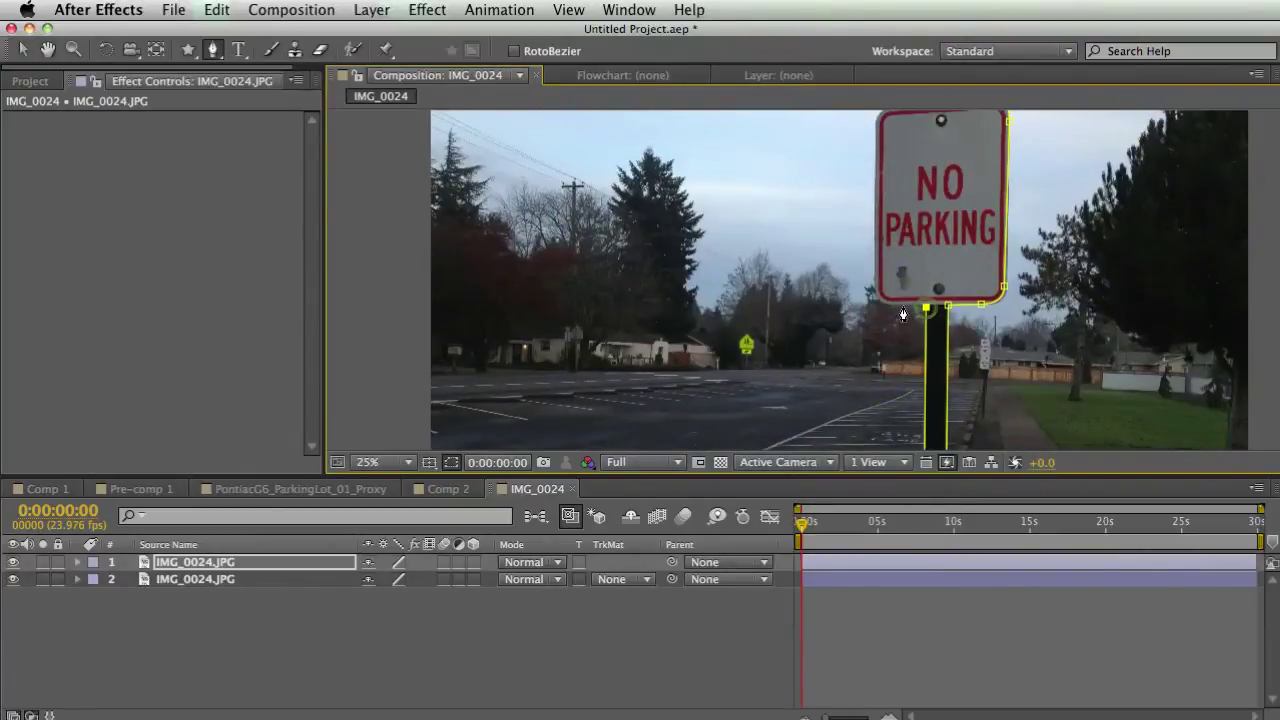
pyautogui.scroll(2, 913, 200)
pyautogui.click(929, 177)
pyautogui.moveTo(962, 301); pyautogui.dragTo(971, 277)
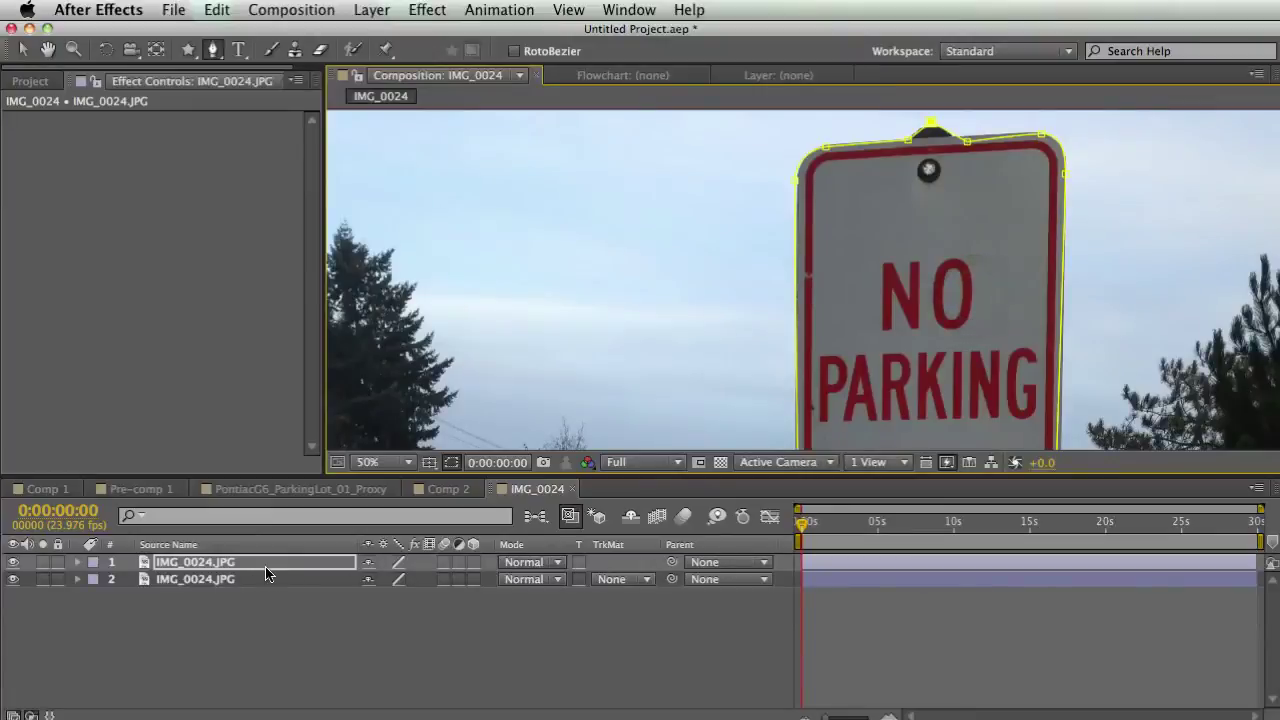
# Hide and reshow layer 2 to preview the sign cutout, then reselect the masked layer.
pyautogui.click(337, 634)
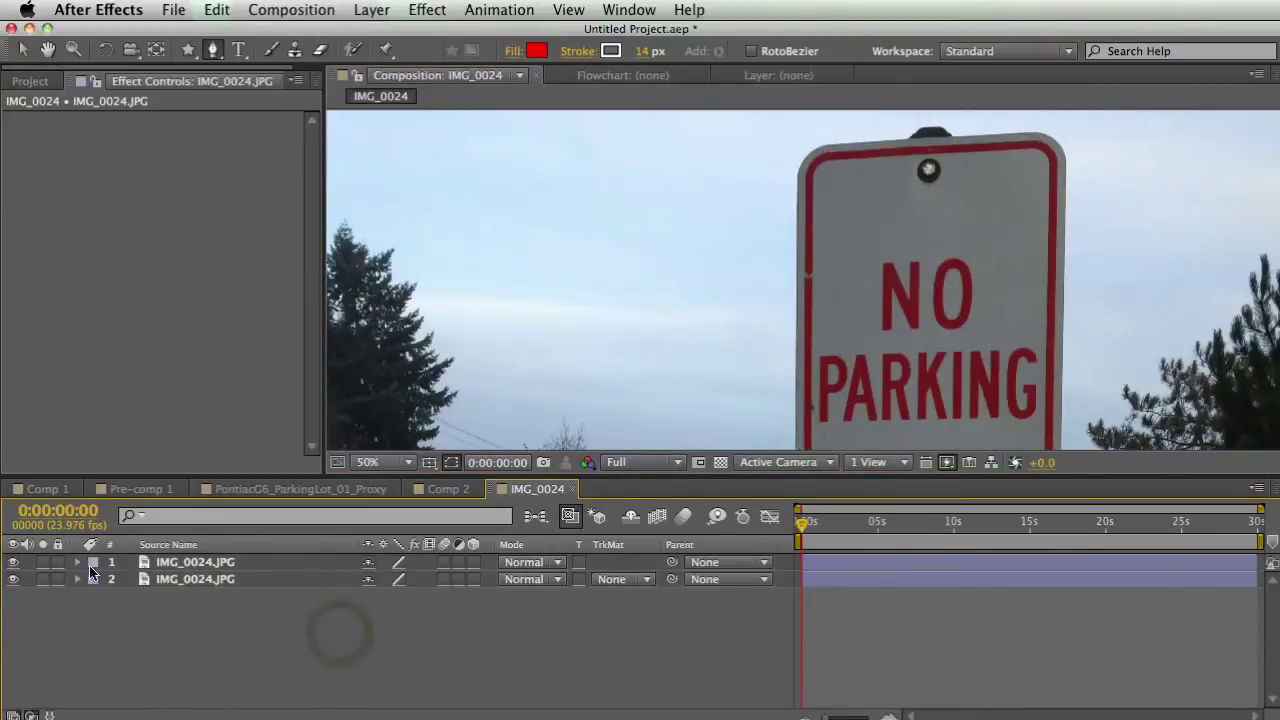
pyautogui.click(13, 580)
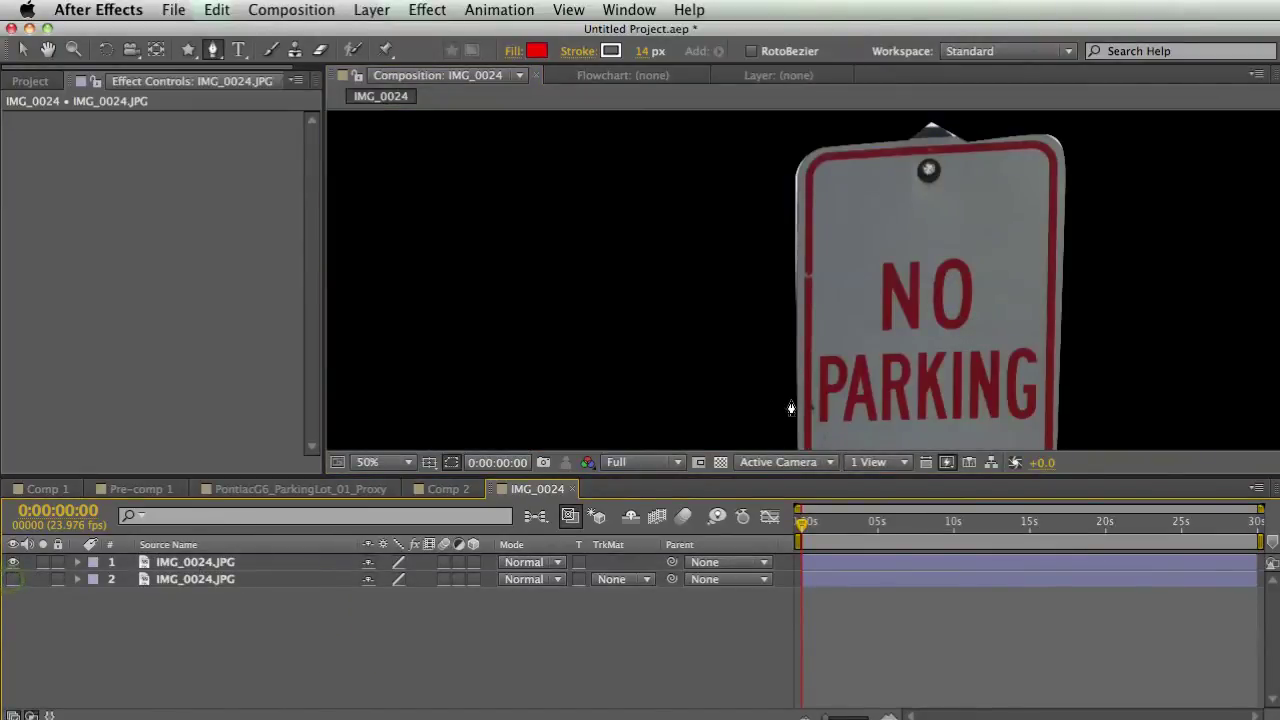
pyautogui.scroll(-1, 790, 408)
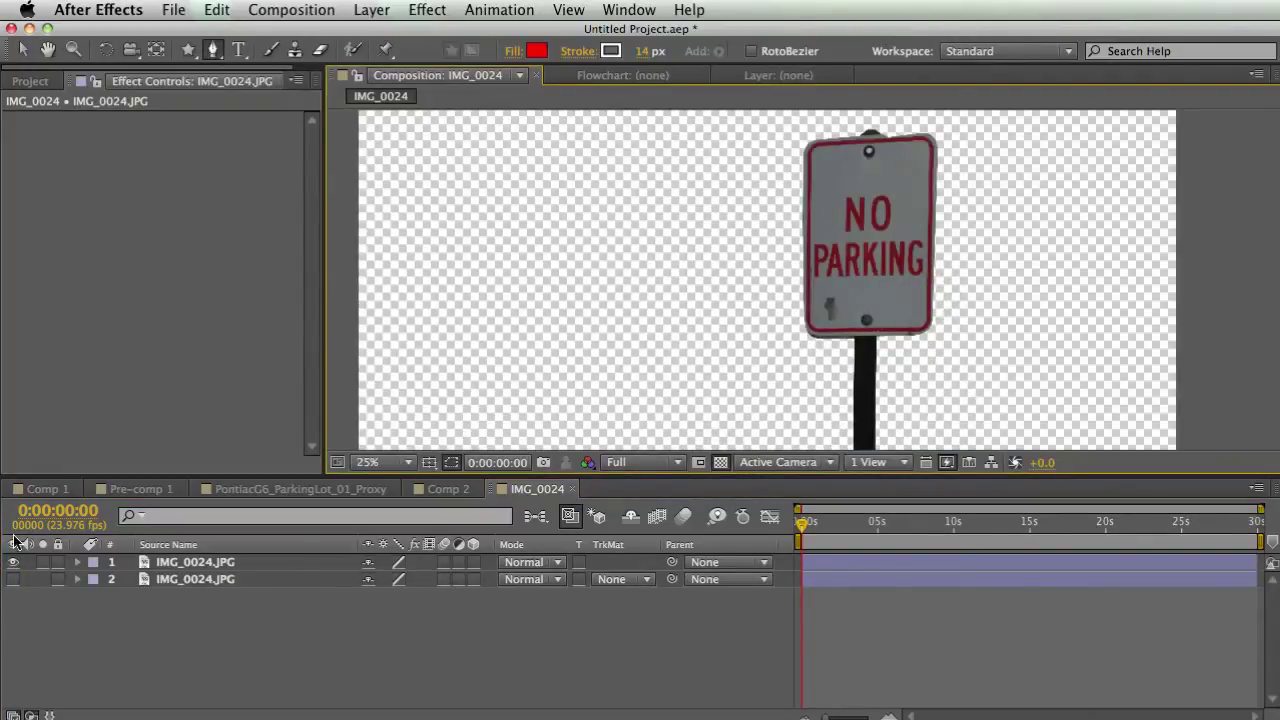
pyautogui.click(13, 579)
pyautogui.click(195, 562)
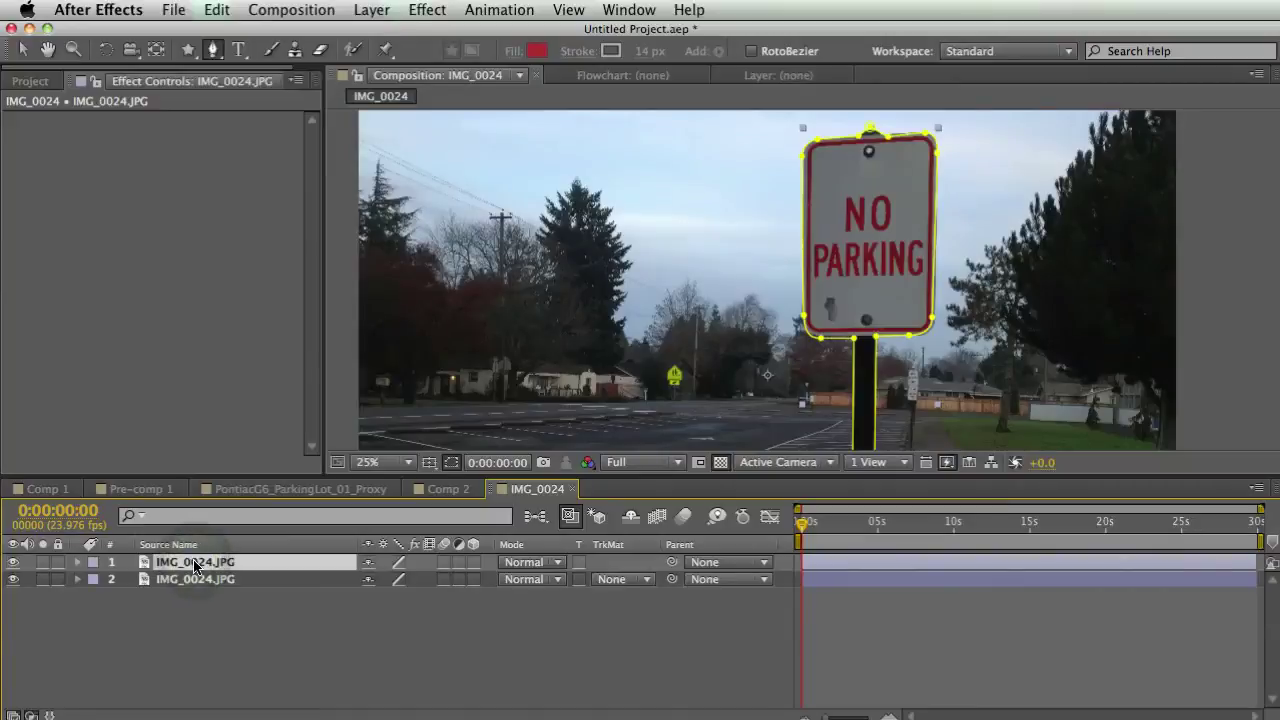
# Rename the top layer to 'Sign' and the bottom layer to 'BG'.
pyautogui.press('Return')
pyautogui.write('Sign')
pyautogui.press('Return')
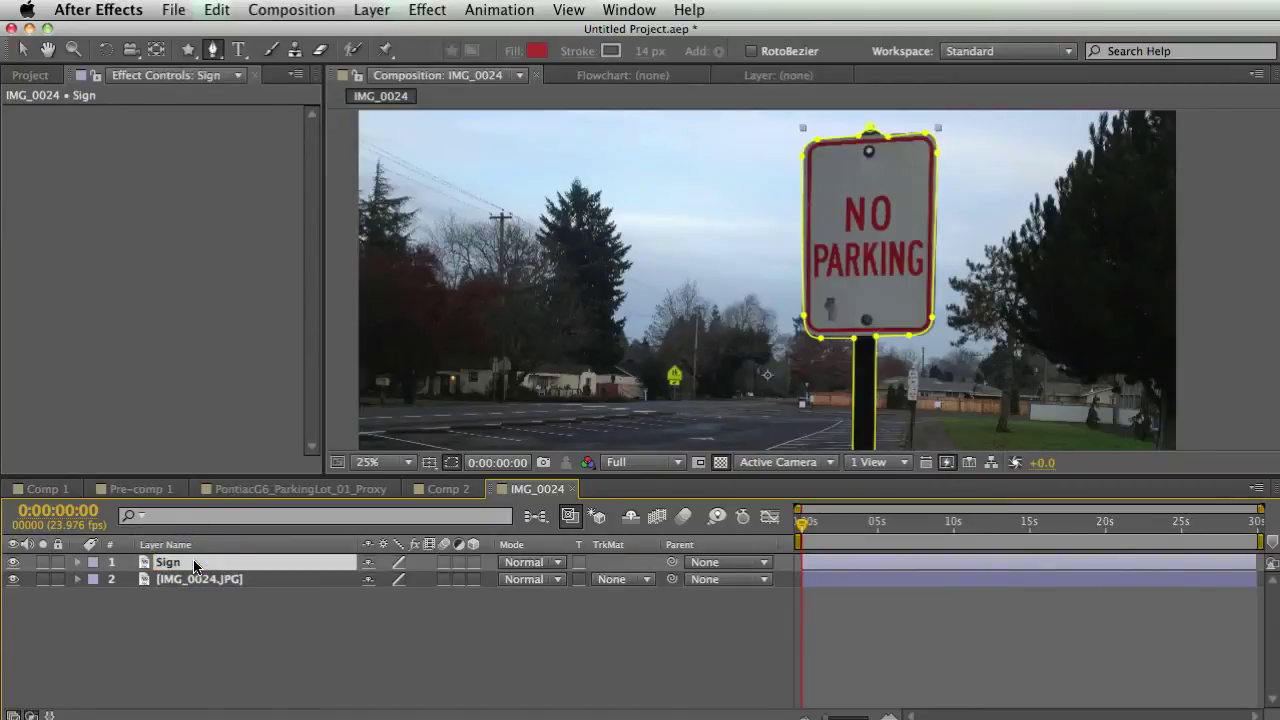
pyautogui.click(163, 580)
pyautogui.press('Return')
pyautogui.write('BG')
pyautogui.press('Return')
pyautogui.click(201, 632)
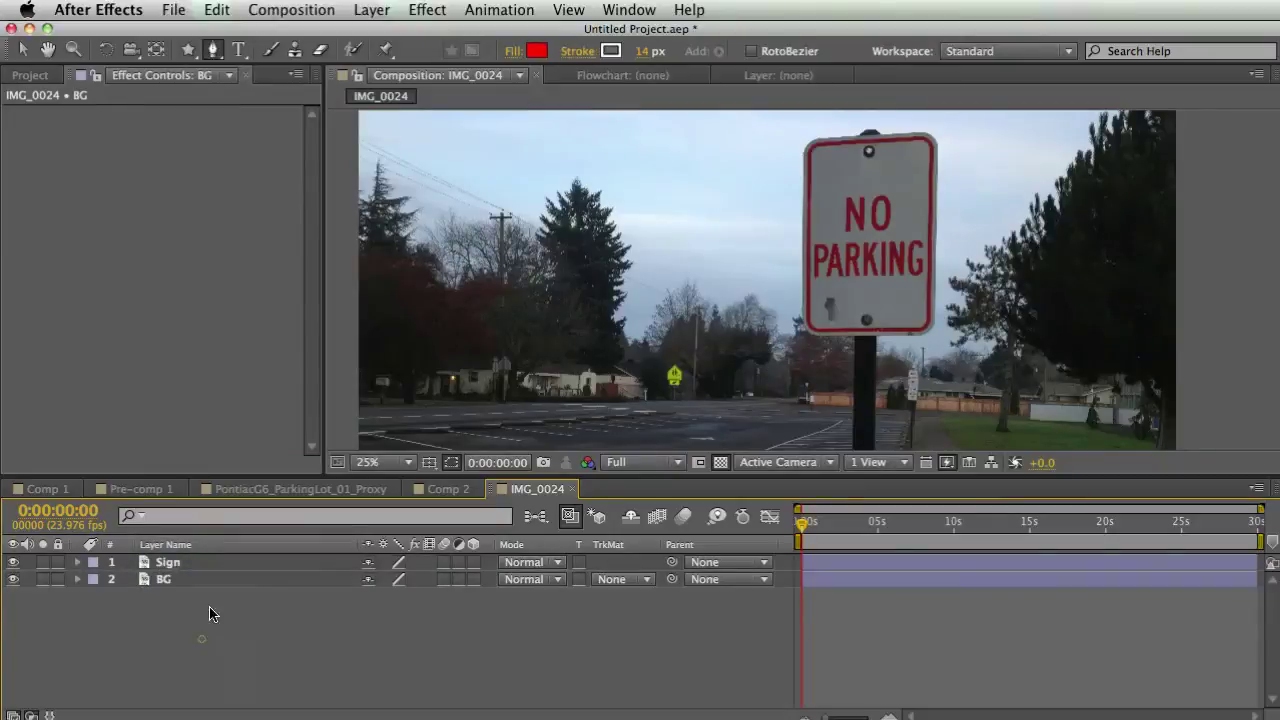
# Add a Curves effect to the Sign layer and bend it upward to brighten the sign.
pyautogui.click(210, 563)
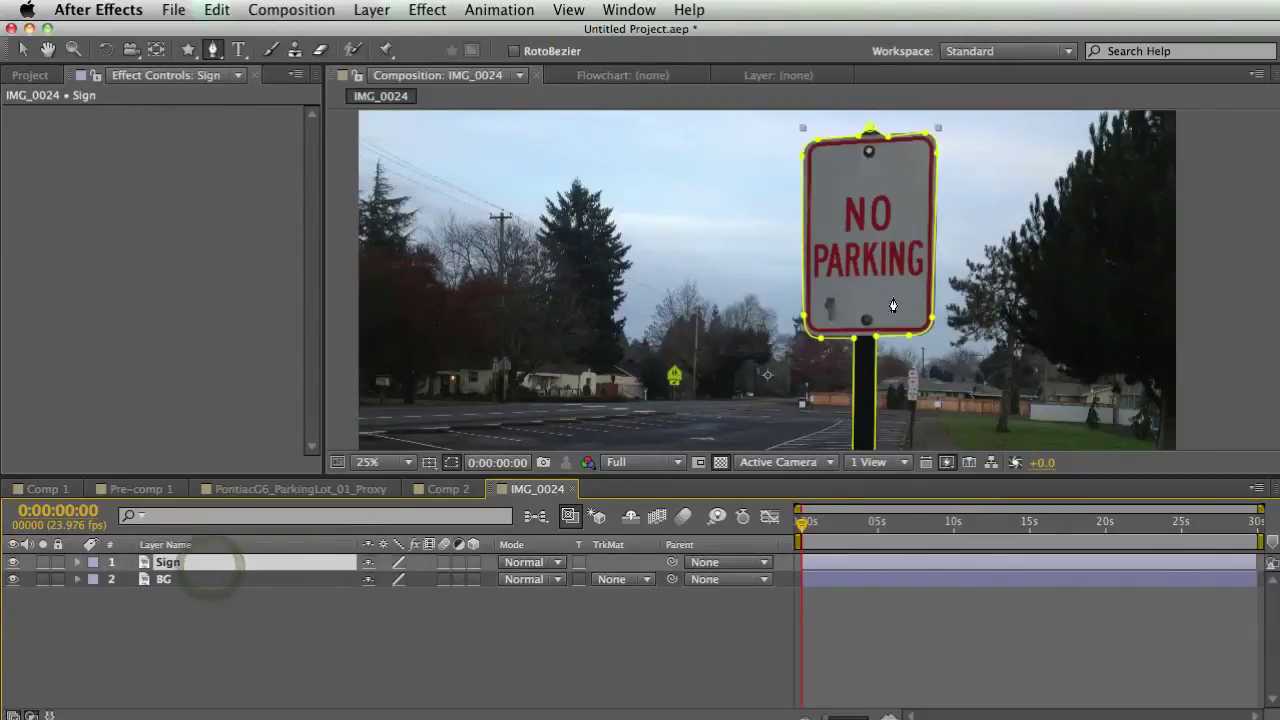
pyautogui.click(231, 595)
pyautogui.click(214, 565)
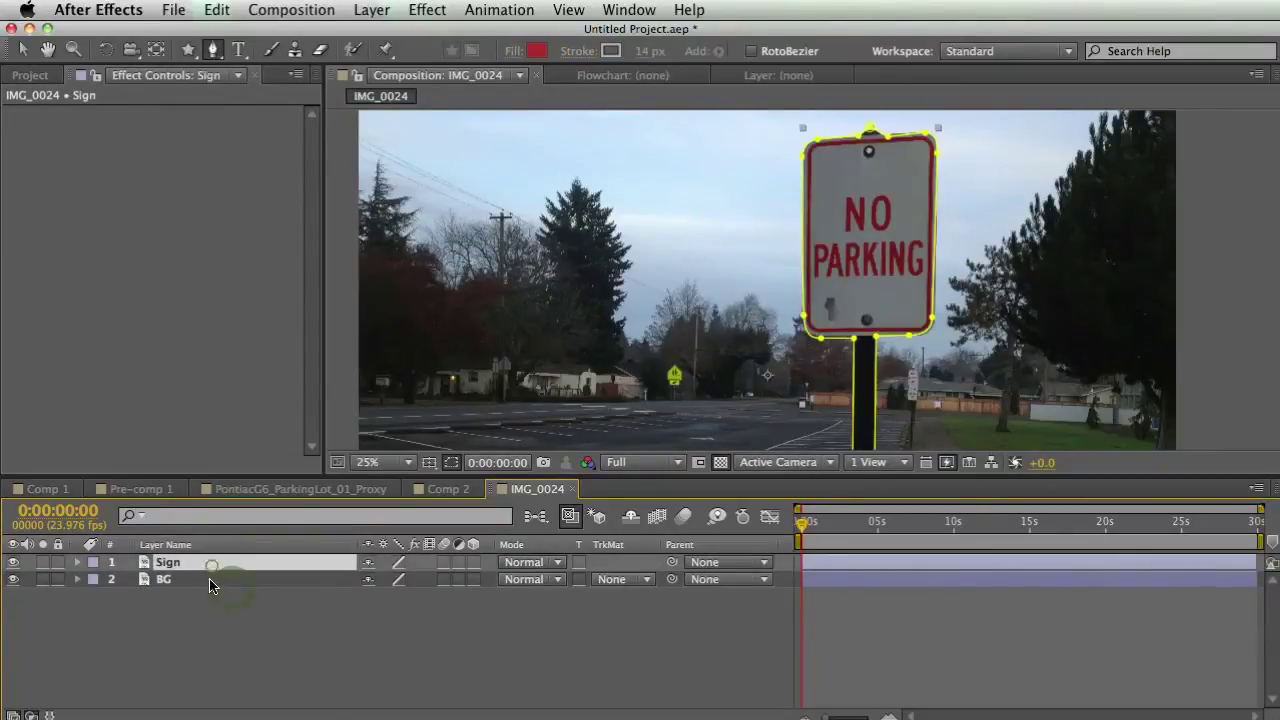
pyautogui.rightClick(212, 566)
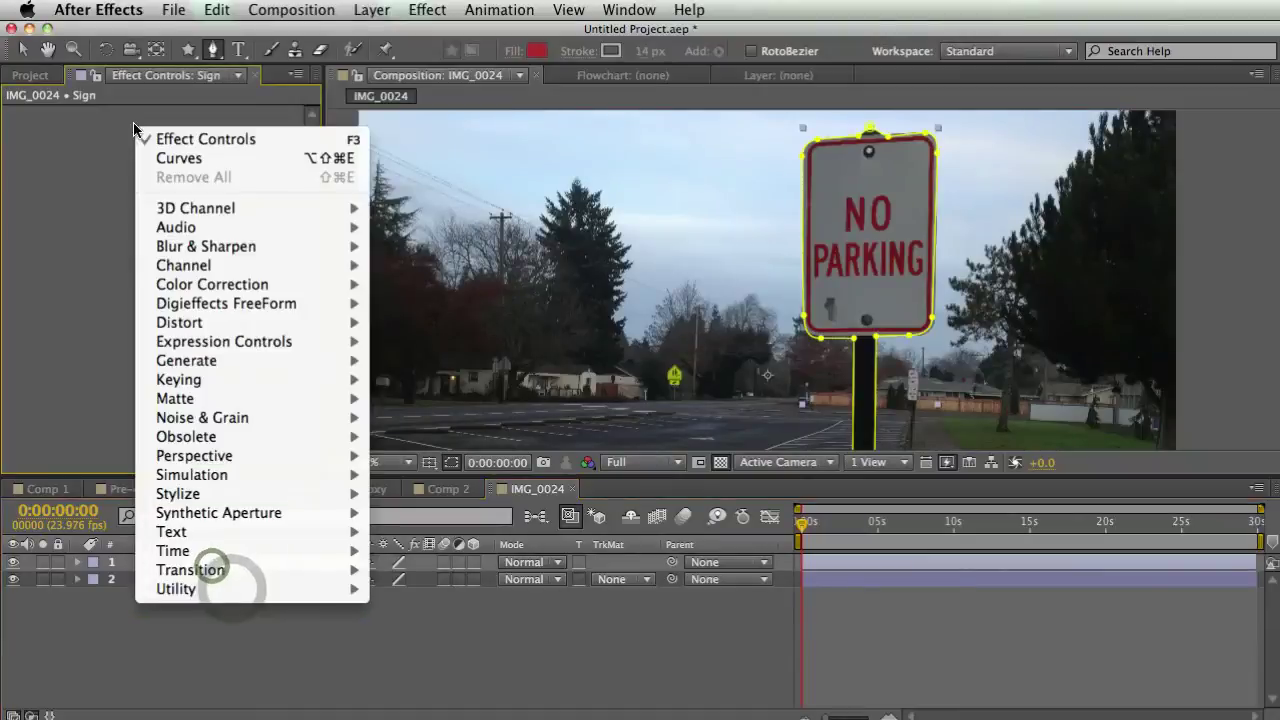
pyautogui.click(176, 158)
pyautogui.moveTo(137, 248); pyautogui.dragTo(131, 237)
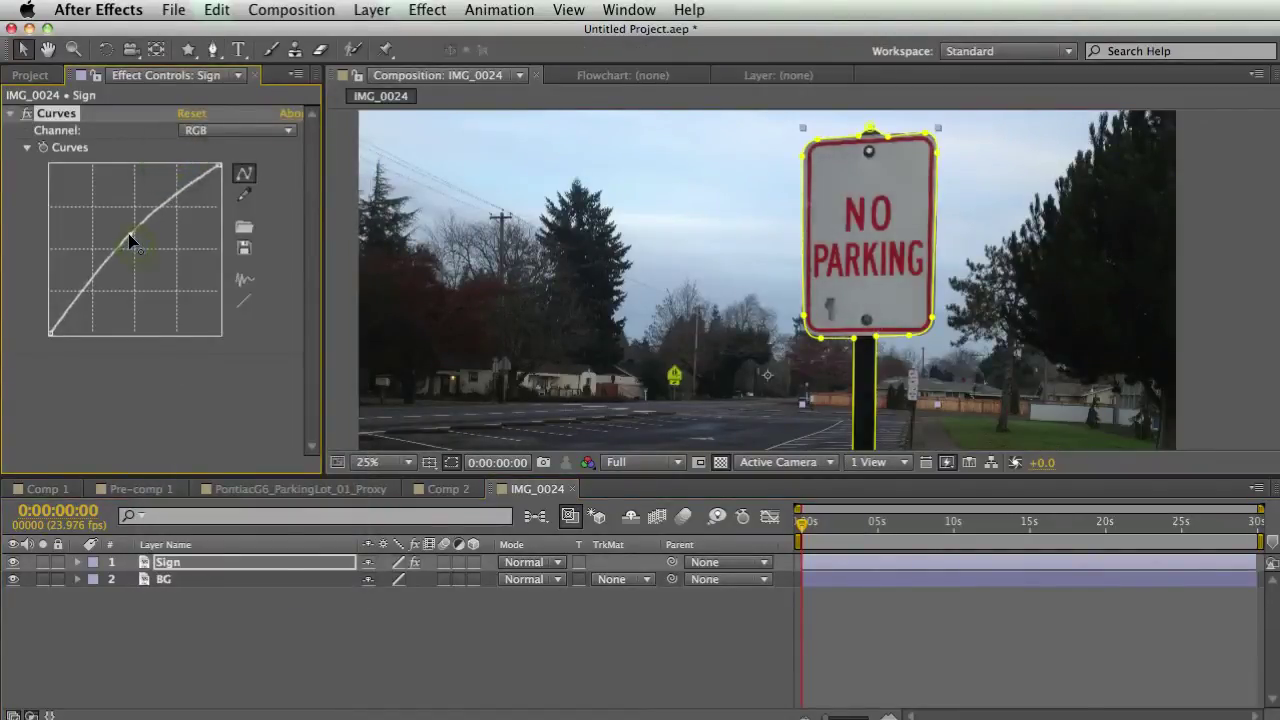
# Add Change Color on the sign's red: Tolerance 23%, Softness 22%, Hue 119, Lightness -15.
pyautogui.rightClick(80, 240)
pyautogui.moveTo(174, 313)
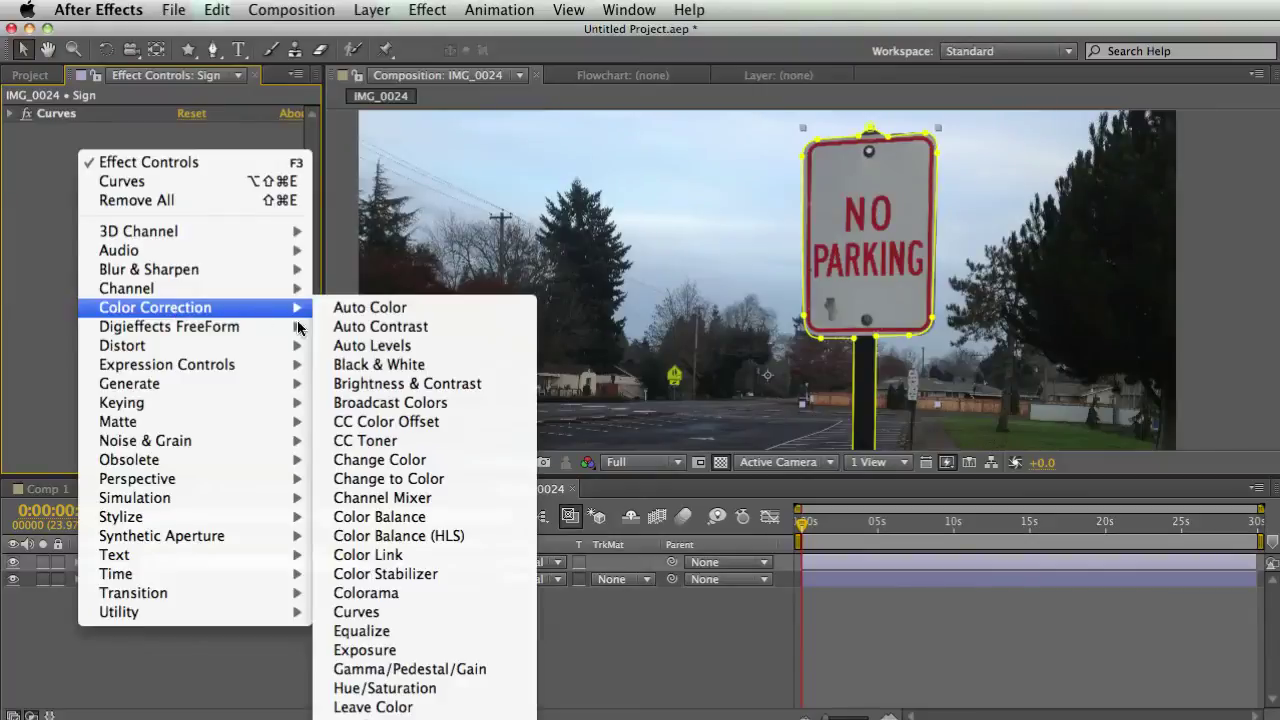
pyautogui.click(385, 460)
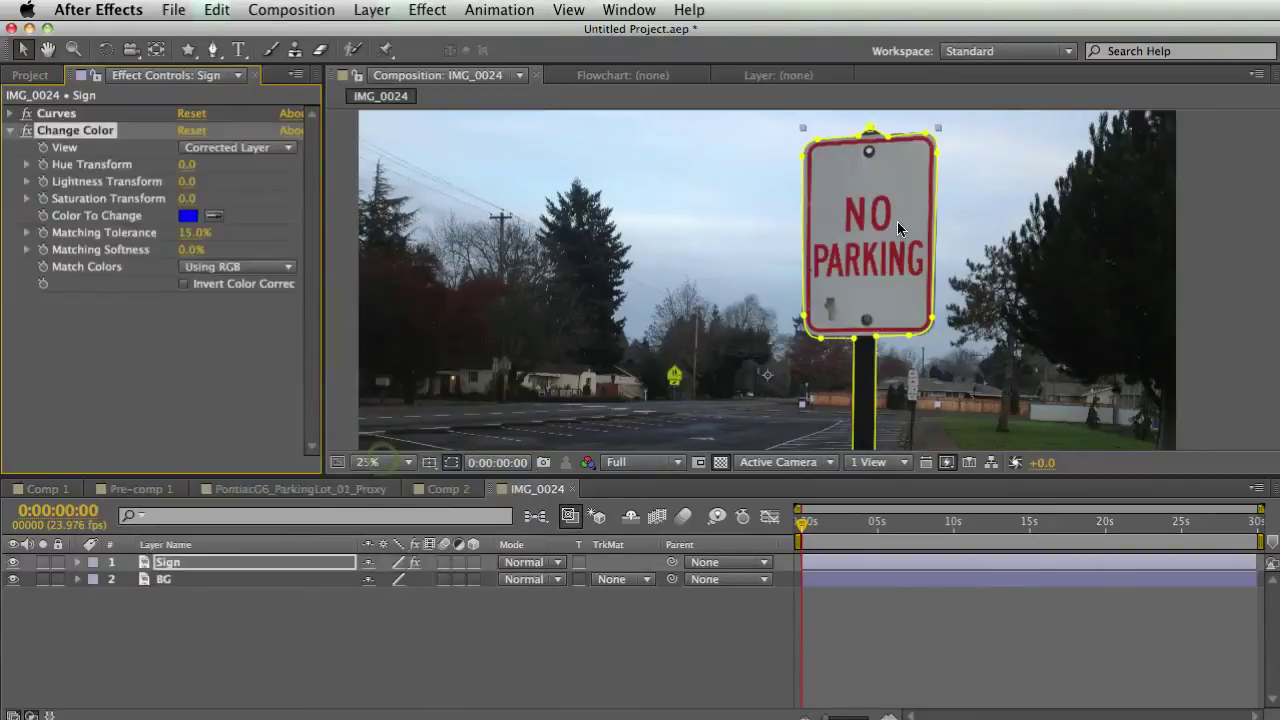
pyautogui.click(213, 215)
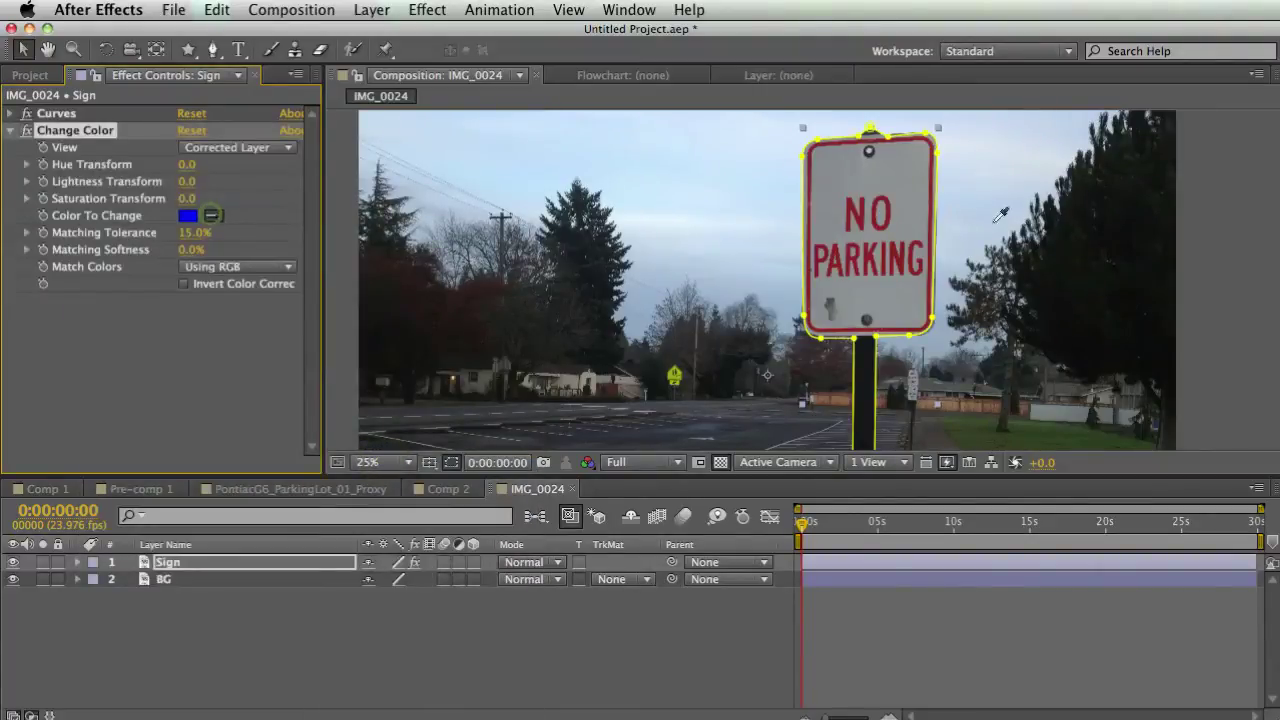
pyautogui.click(850, 208)
pyautogui.moveTo(190, 236); pyautogui.dragTo(214, 255)
pyautogui.click(218, 361)
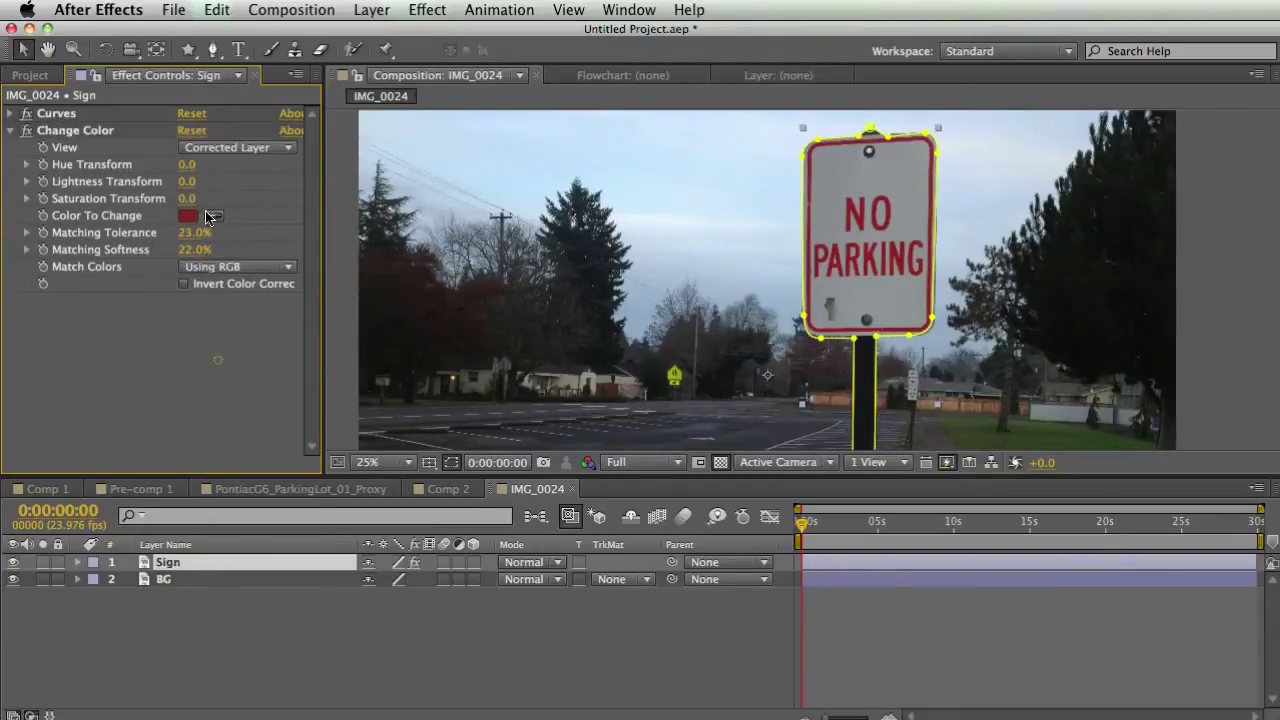
pyautogui.moveTo(186, 164); pyautogui.dragTo(305, 162)
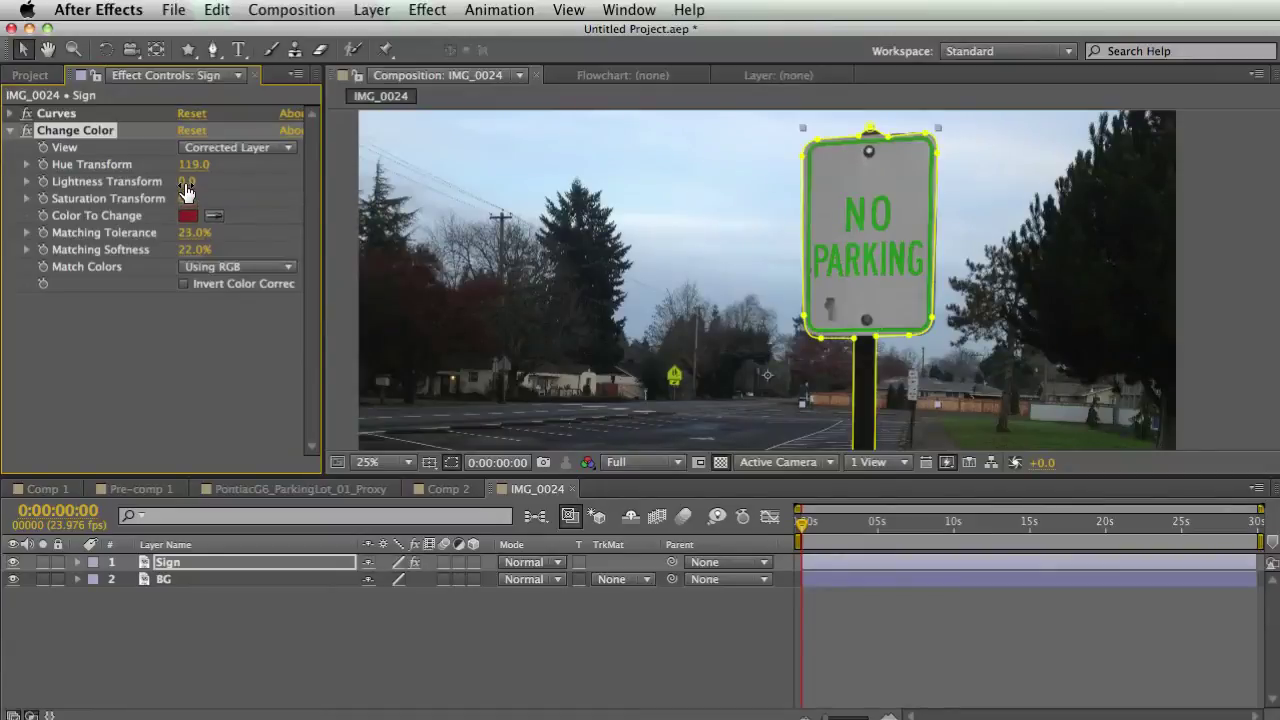
pyautogui.moveTo(179, 179); pyautogui.dragTo(170, 179)
# Check the green sign with BG hidden, then copy its Change Color effect onto BG.
pyautogui.press('F2')
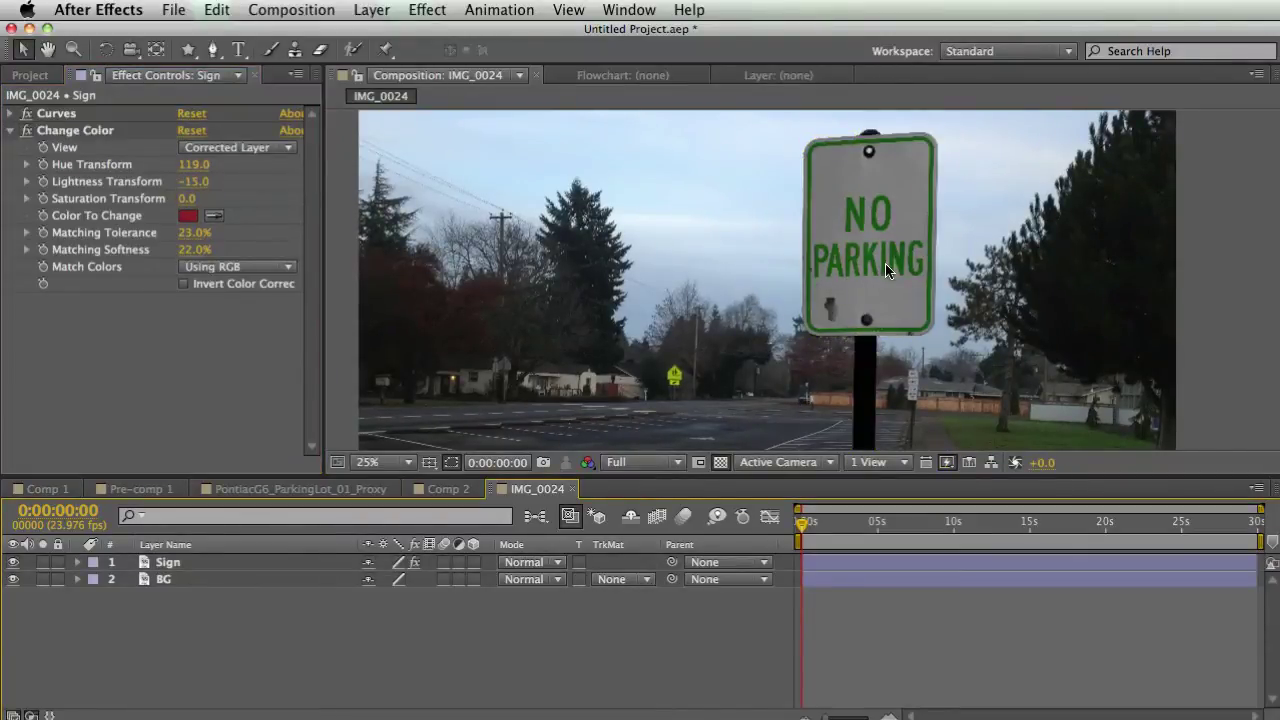
pyautogui.click(13, 579)
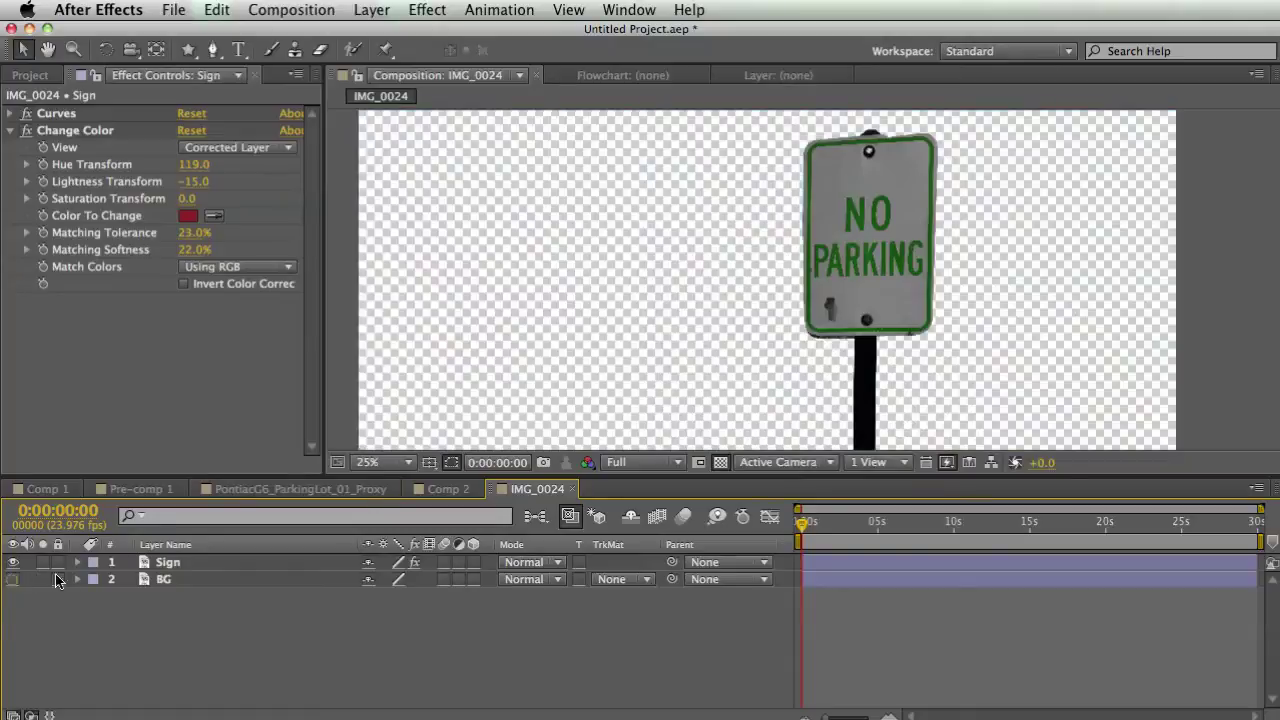
pyautogui.click(13, 579)
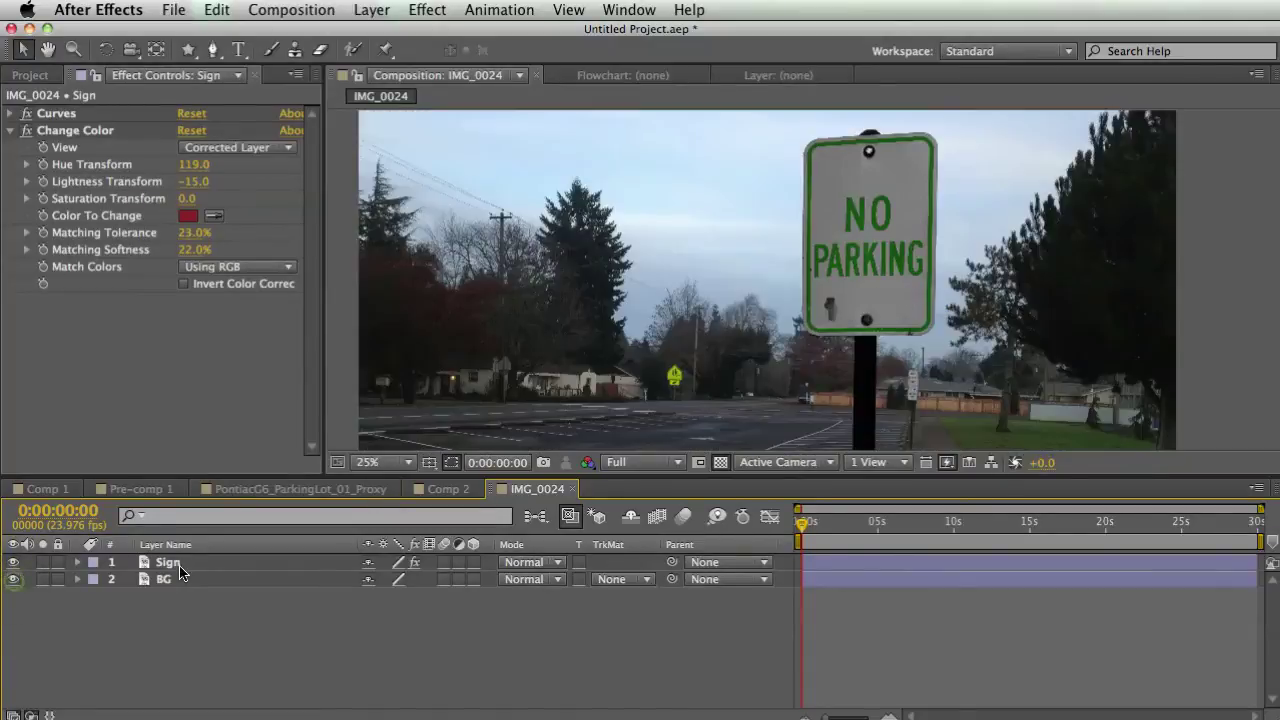
pyautogui.click(185, 578)
pyautogui.click(165, 562)
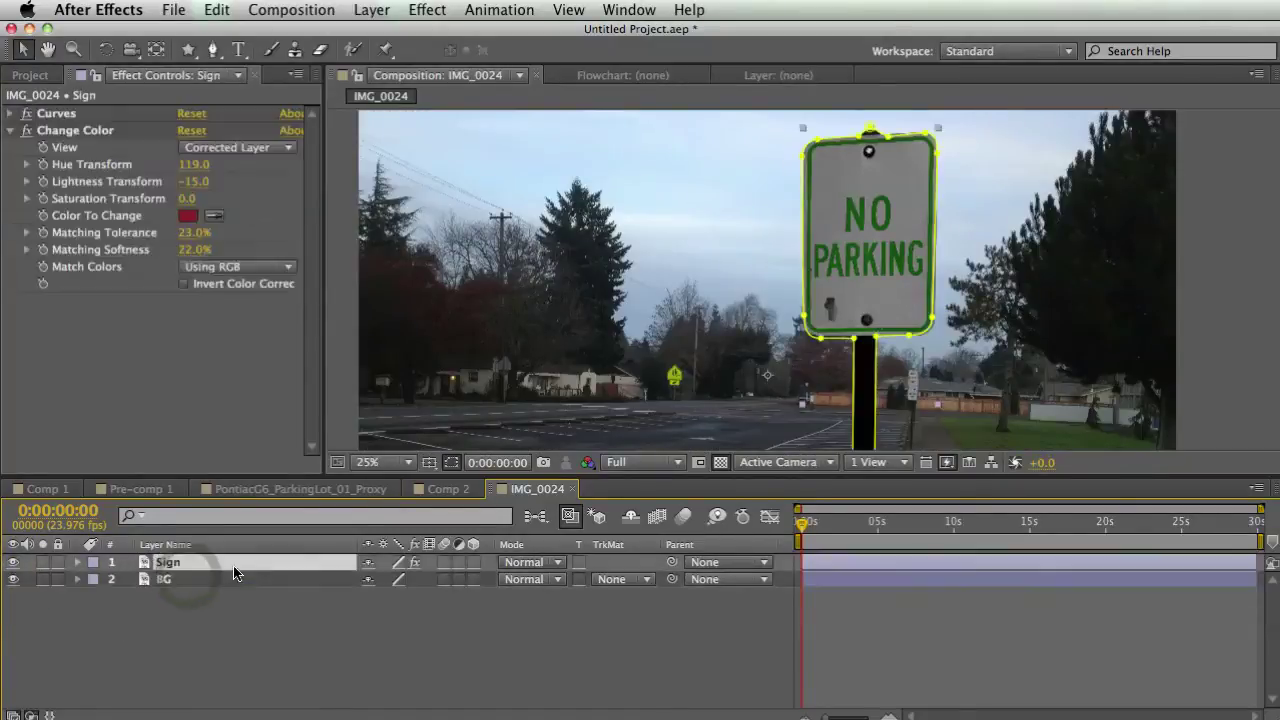
pyautogui.click(80, 130)
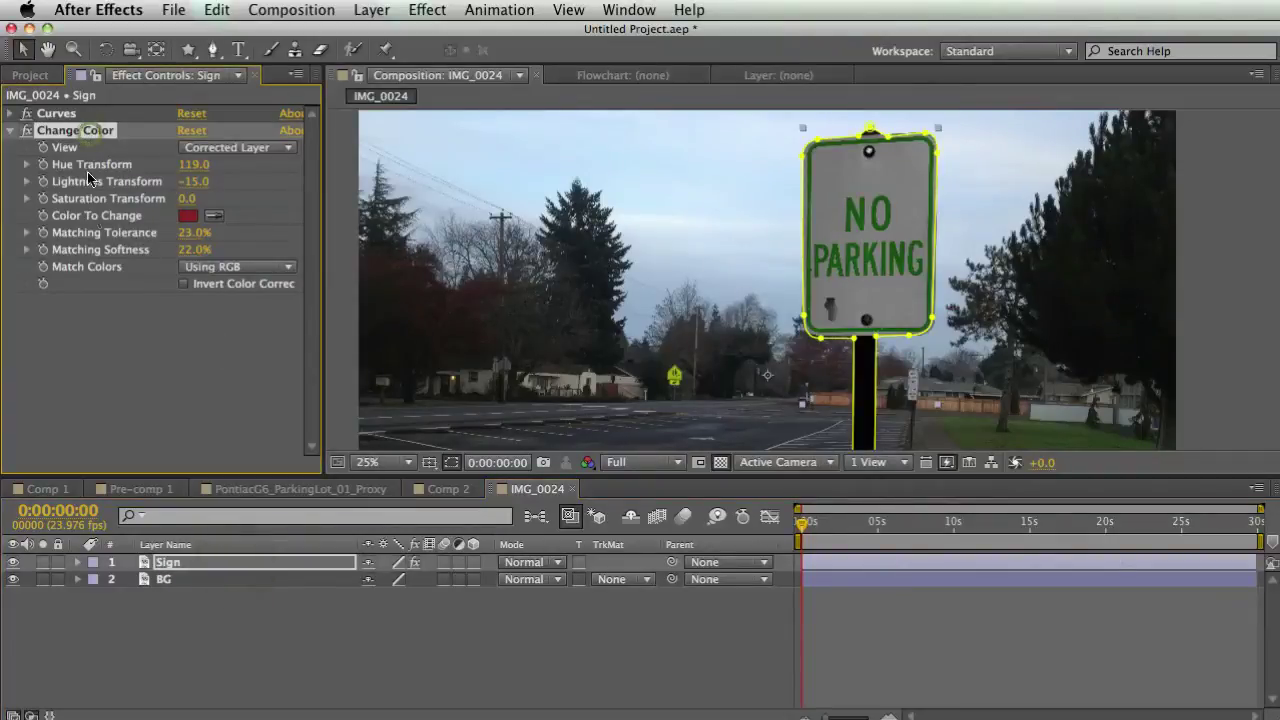
pyautogui.click(190, 579)
pyautogui.press('super+v')
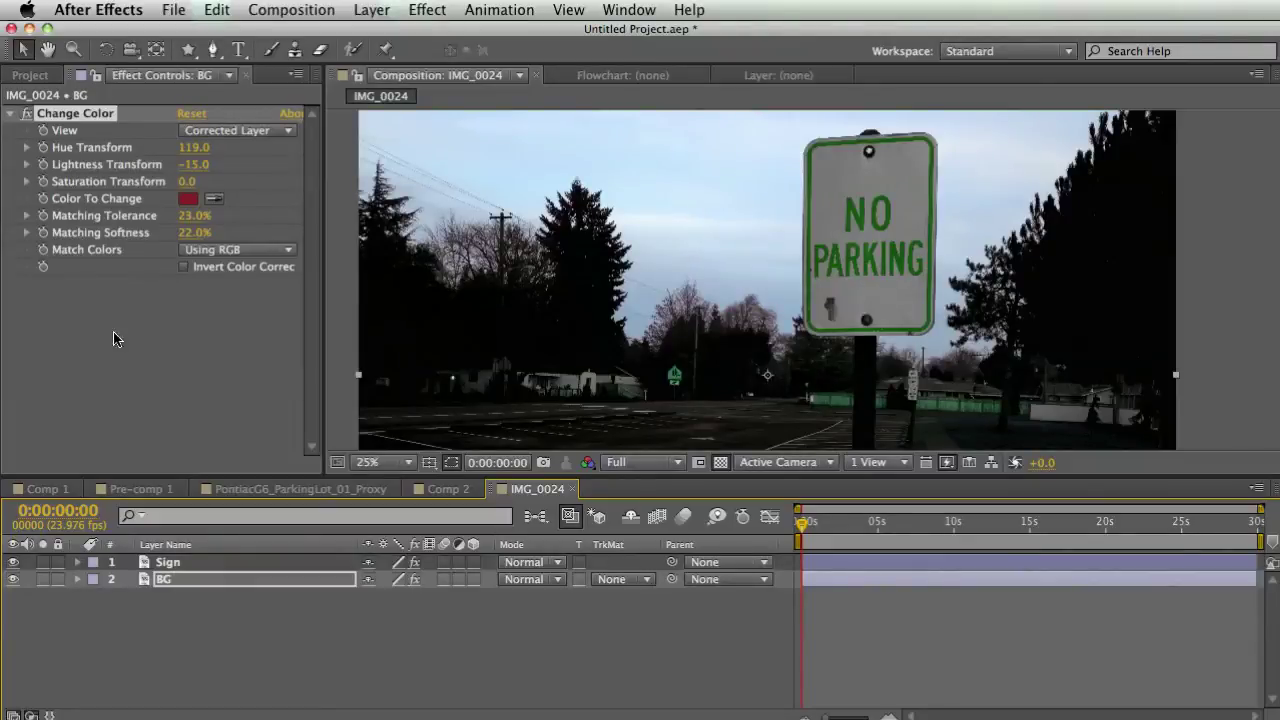
# Remove the pasted Change Color effect from the BG layer.
pyautogui.press('Delete')
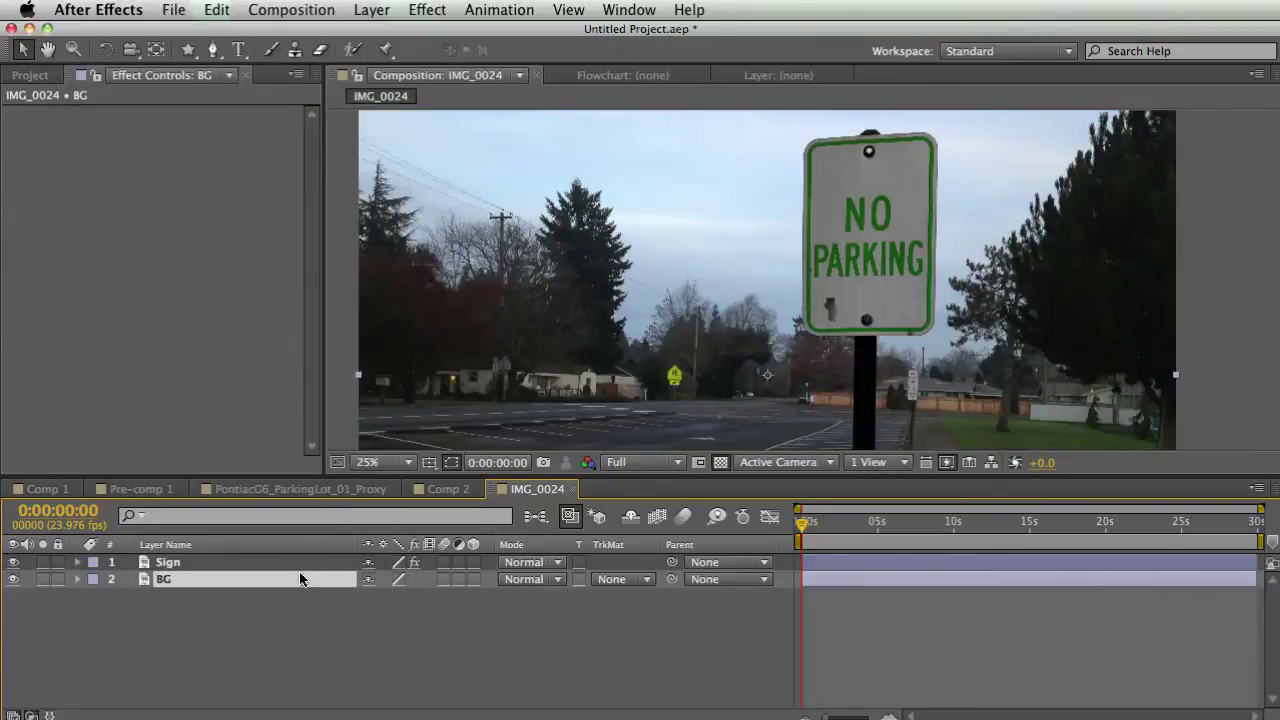
pyautogui.click(327, 638)
pyautogui.click(237, 562)
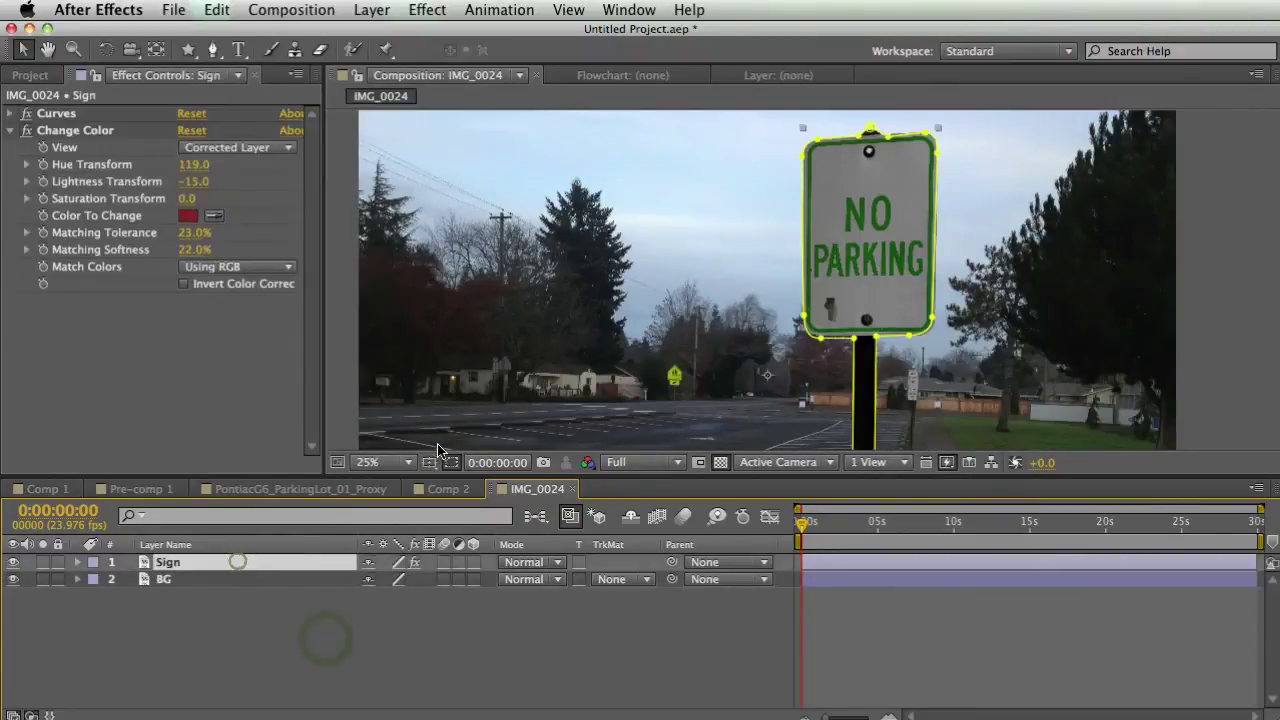
pyautogui.click(387, 642)
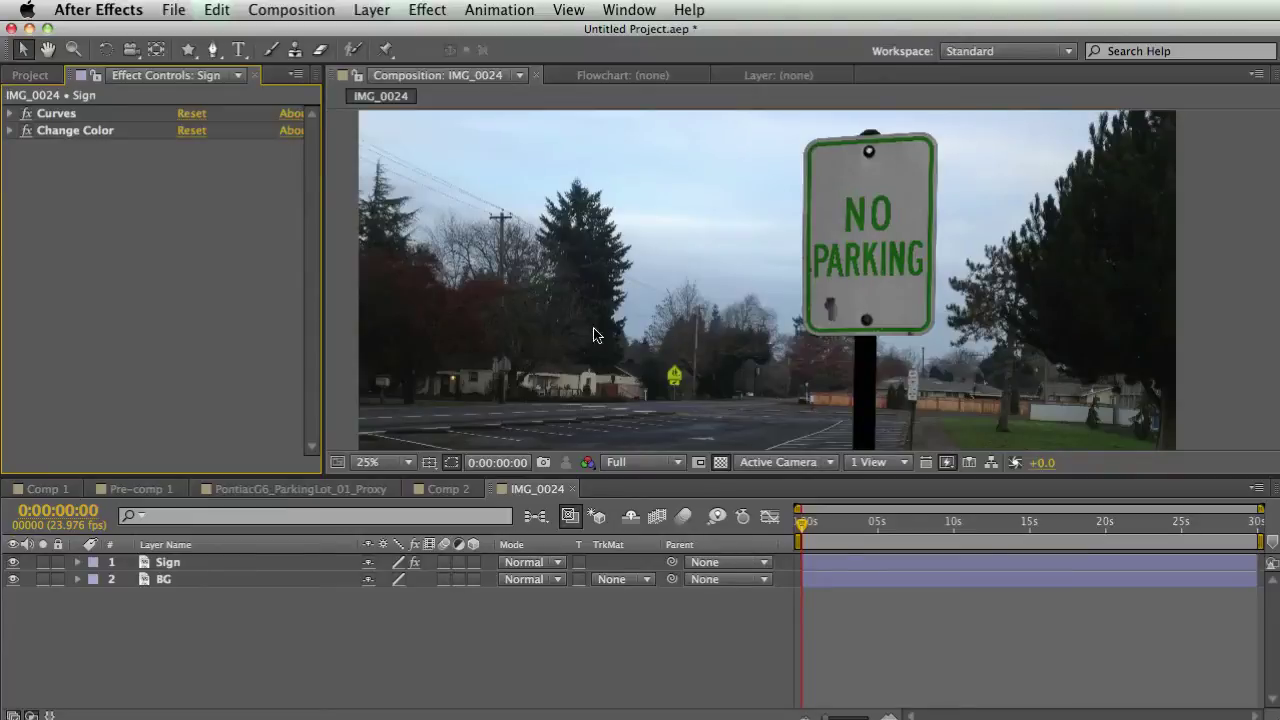
# Add Curves to BG, lowering the RGB curve and then the Red channel for a bluish look.
pyautogui.click(190, 579)
pyautogui.rightClick(174, 218)
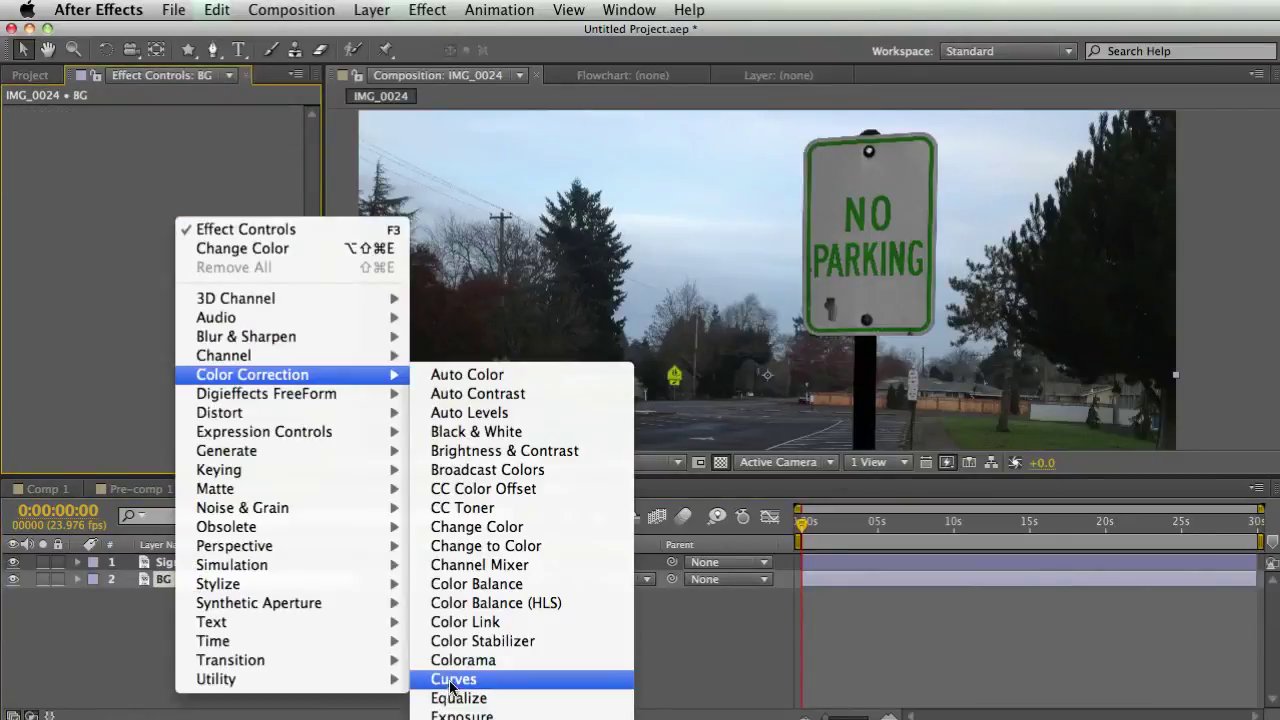
pyautogui.click(455, 679)
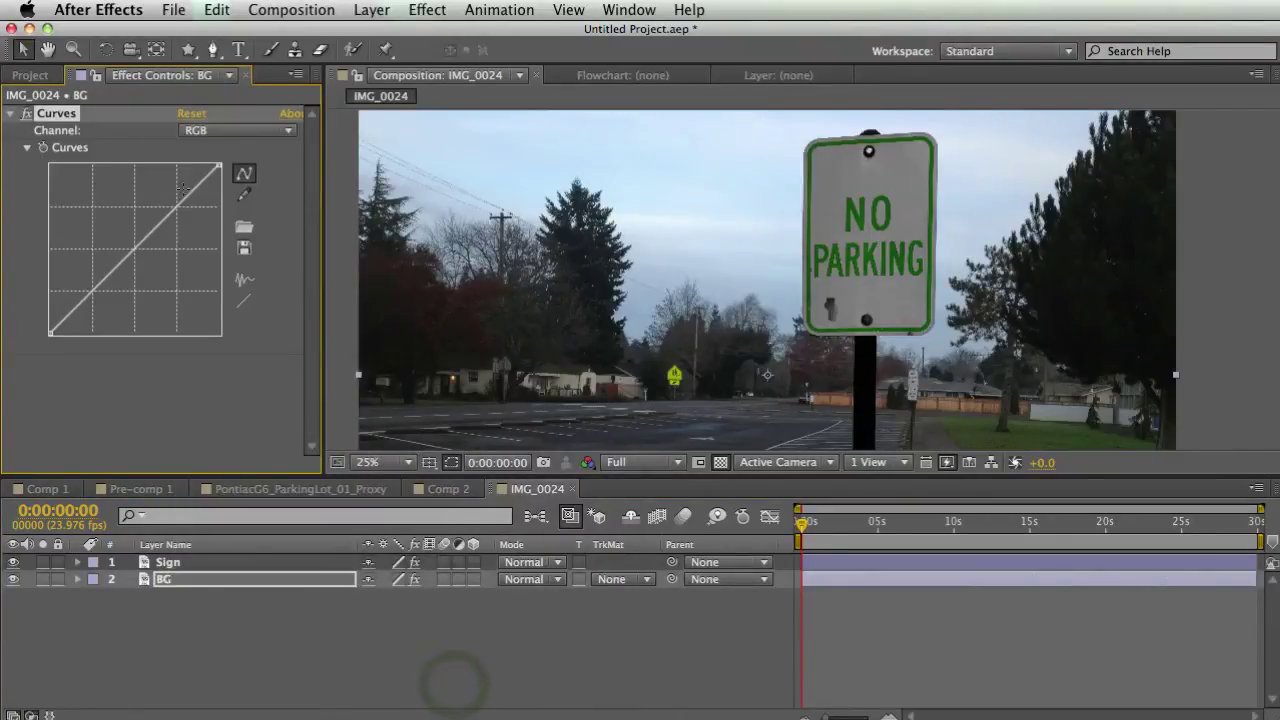
pyautogui.moveTo(214, 172); pyautogui.dragTo(224, 232)
pyautogui.moveTo(138, 289); pyautogui.dragTo(143, 299)
pyautogui.click(226, 130)
pyautogui.click(210, 169)
pyautogui.moveTo(135, 248); pyautogui.dragTo(147, 258)
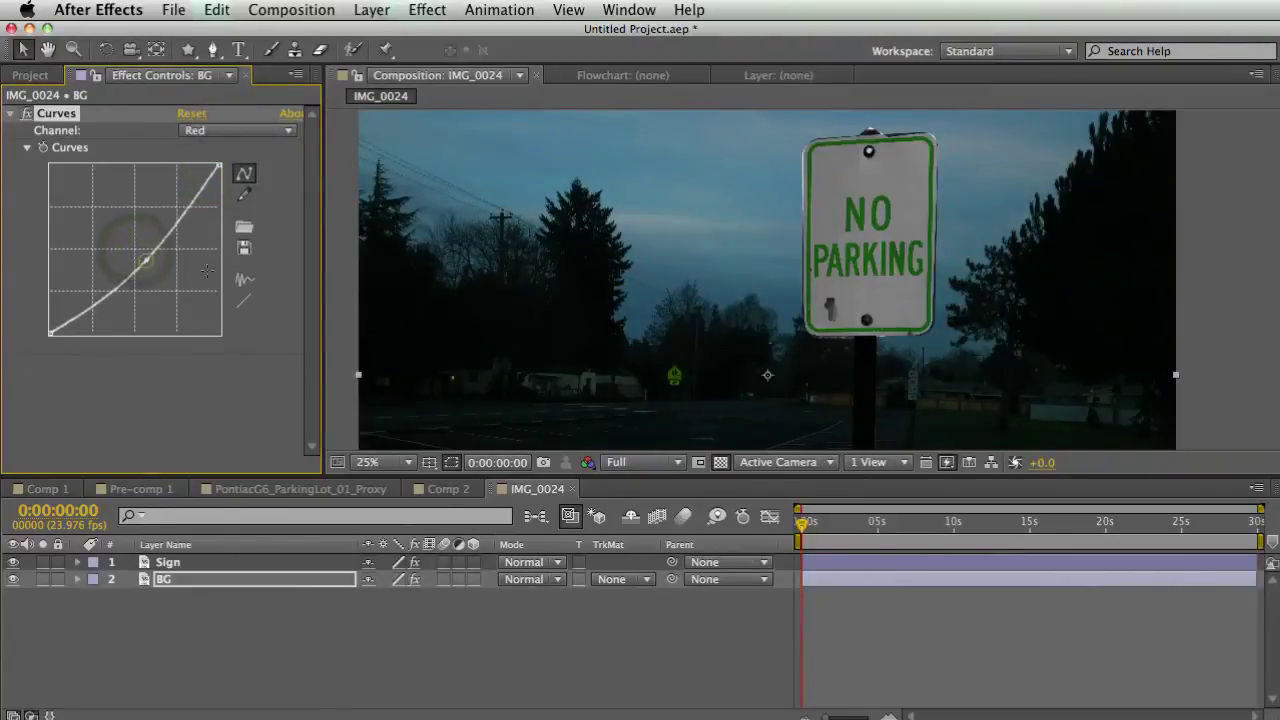
pyautogui.moveTo(792, 342); pyautogui.dragTo(768, 331)
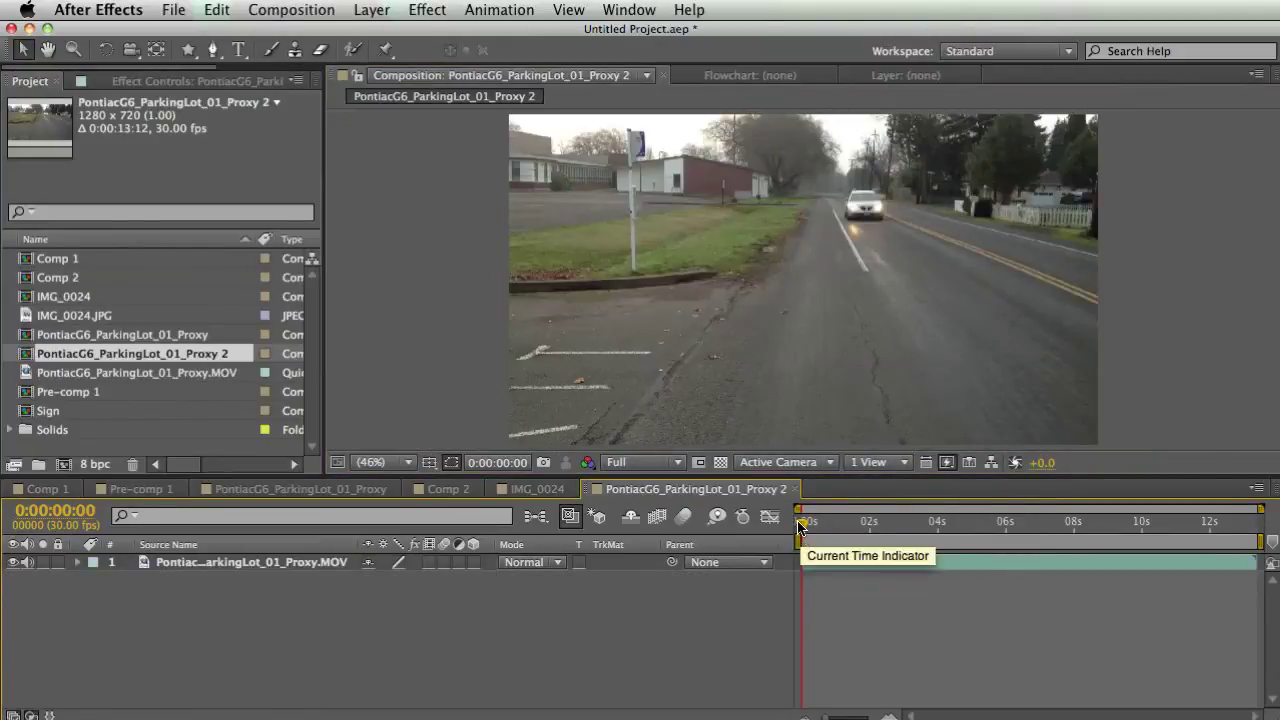
# About 3 seconds into the footage, add a new full-frame solid layer colored black.
pyautogui.moveTo(799, 527); pyautogui.dragTo(960, 524)
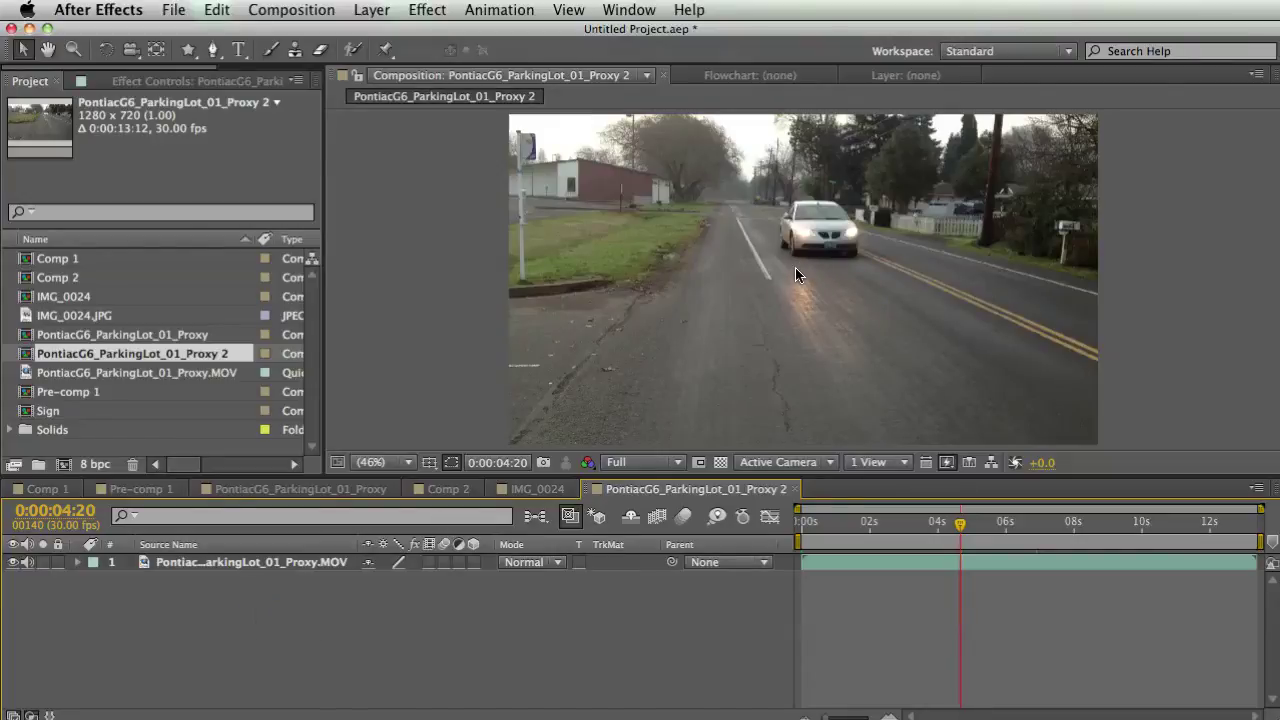
pyautogui.rightClick(254, 594)
pyautogui.moveTo(430, 610)
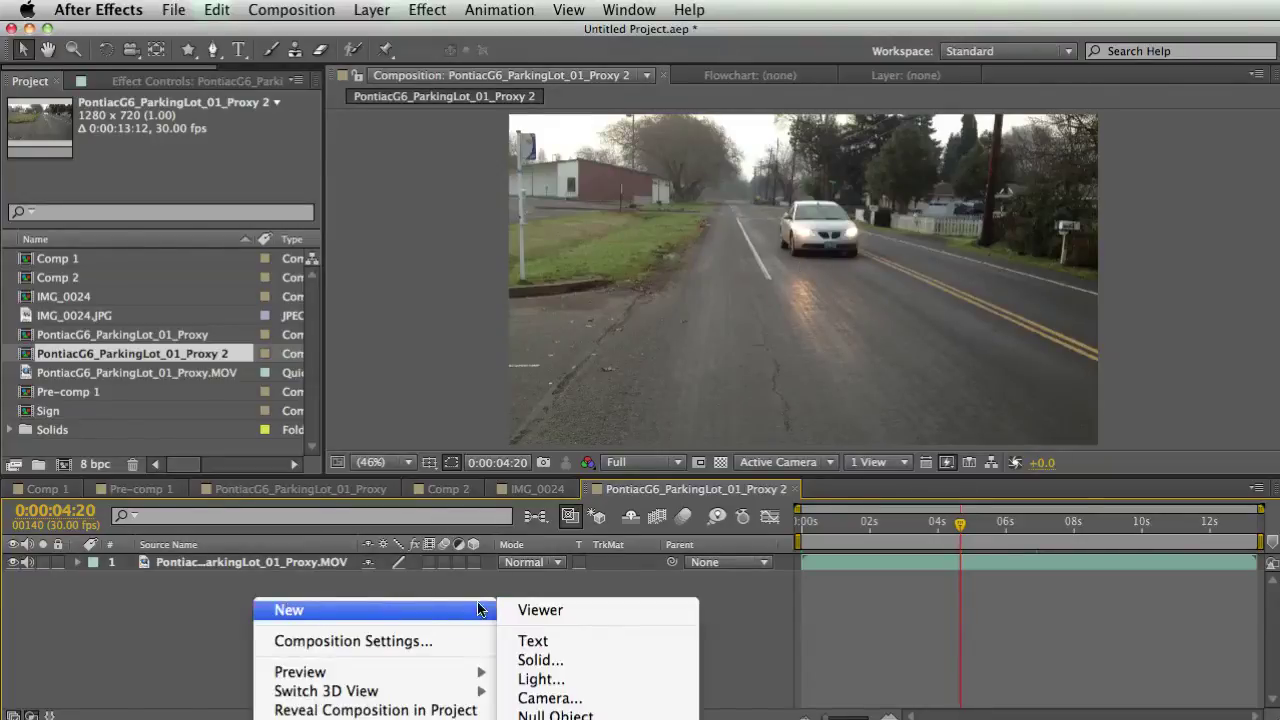
pyautogui.click(558, 658)
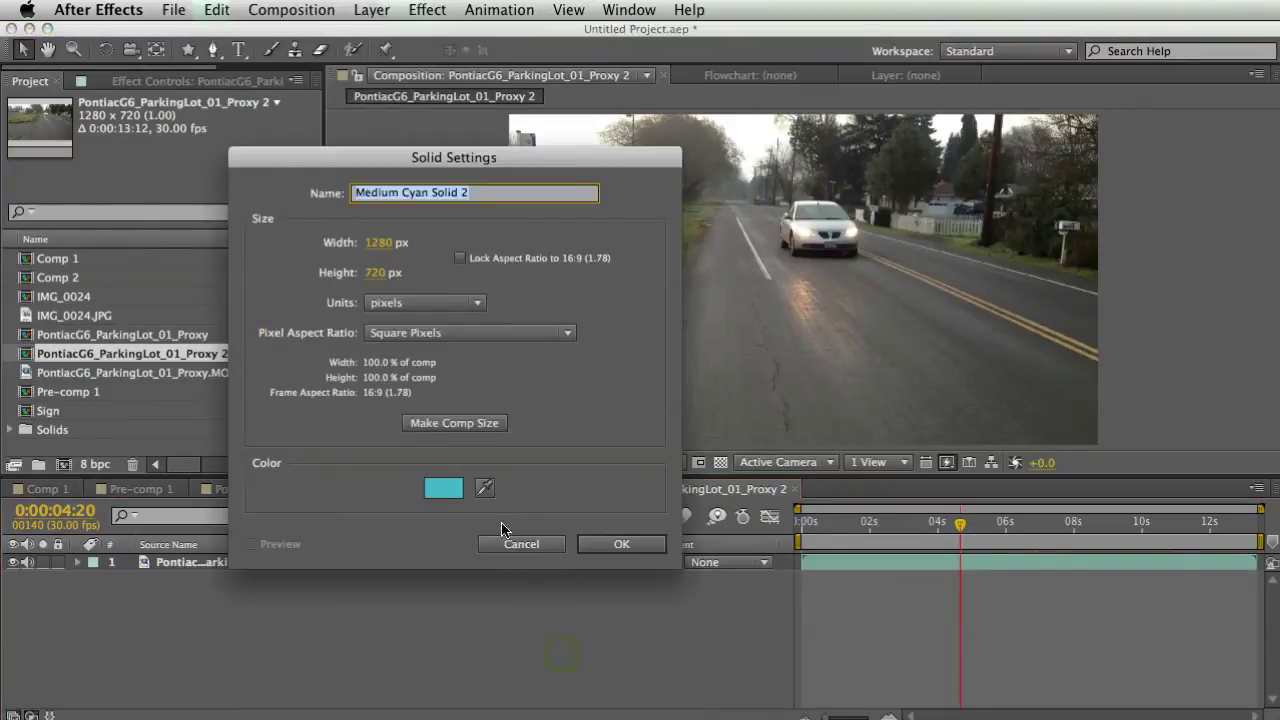
pyautogui.click(450, 494)
pyautogui.moveTo(895, 565); pyautogui.dragTo(722, 688)
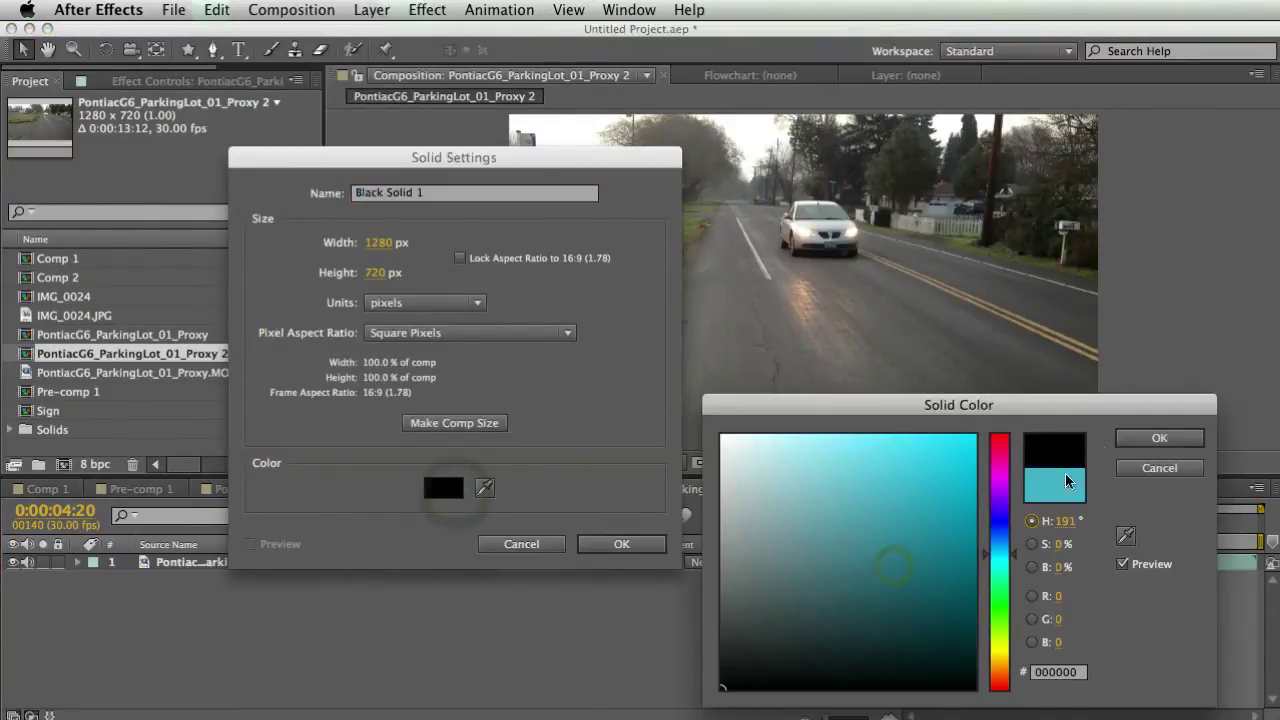
pyautogui.click(1157, 440)
pyautogui.click(615, 544)
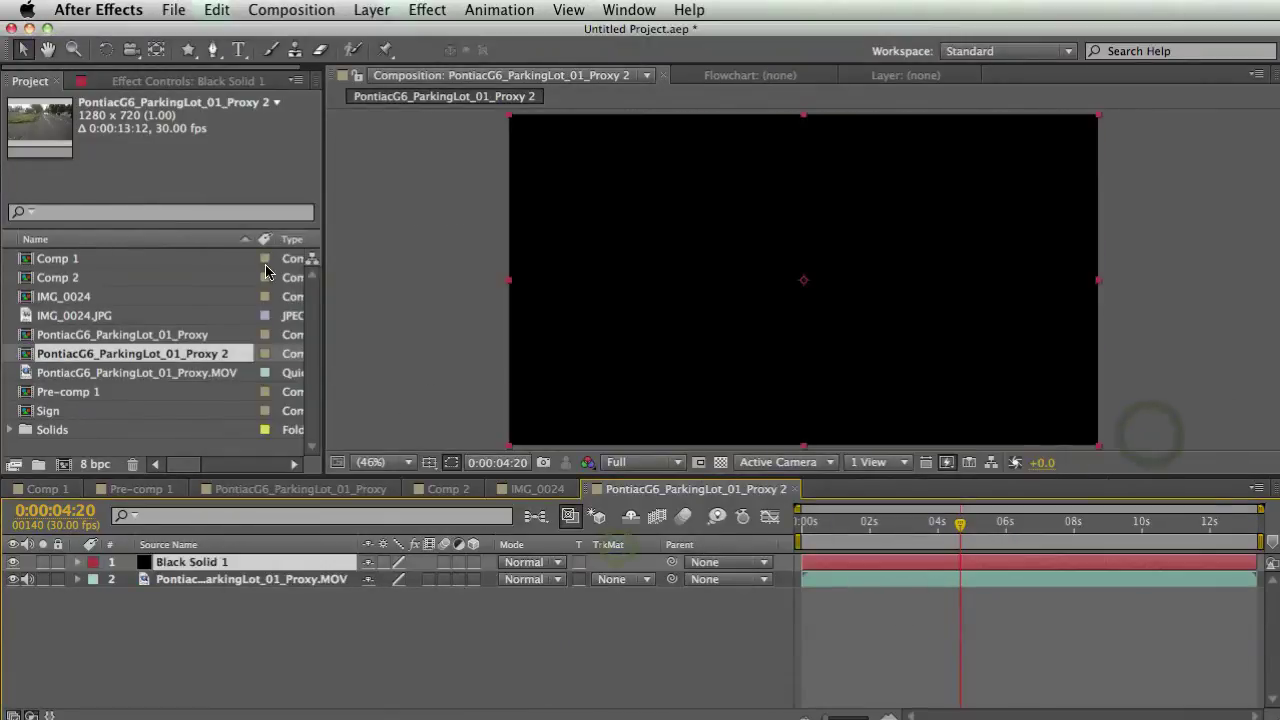
pyautogui.click(187, 50)
pyautogui.click(256, 93)
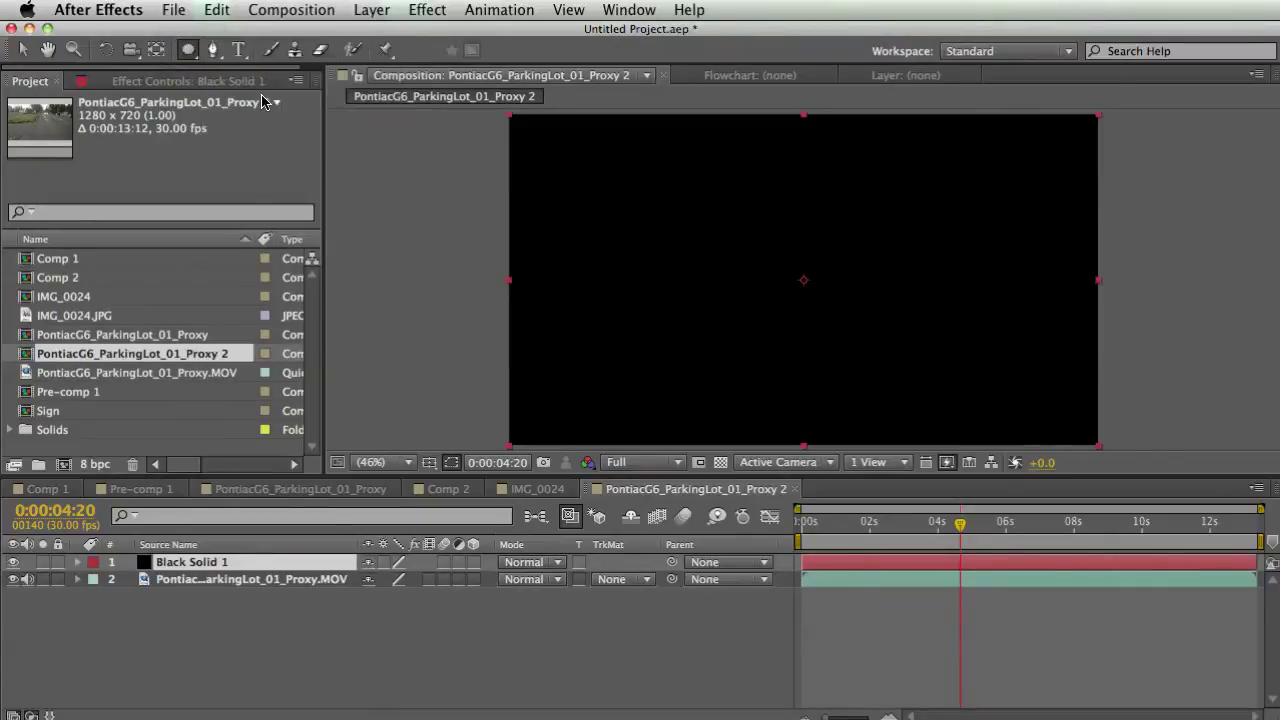
# Add a full-frame oval mask to Black Solid 1 in Subtract mode with heavy feathering.
pyautogui.doubleClick(187, 50)
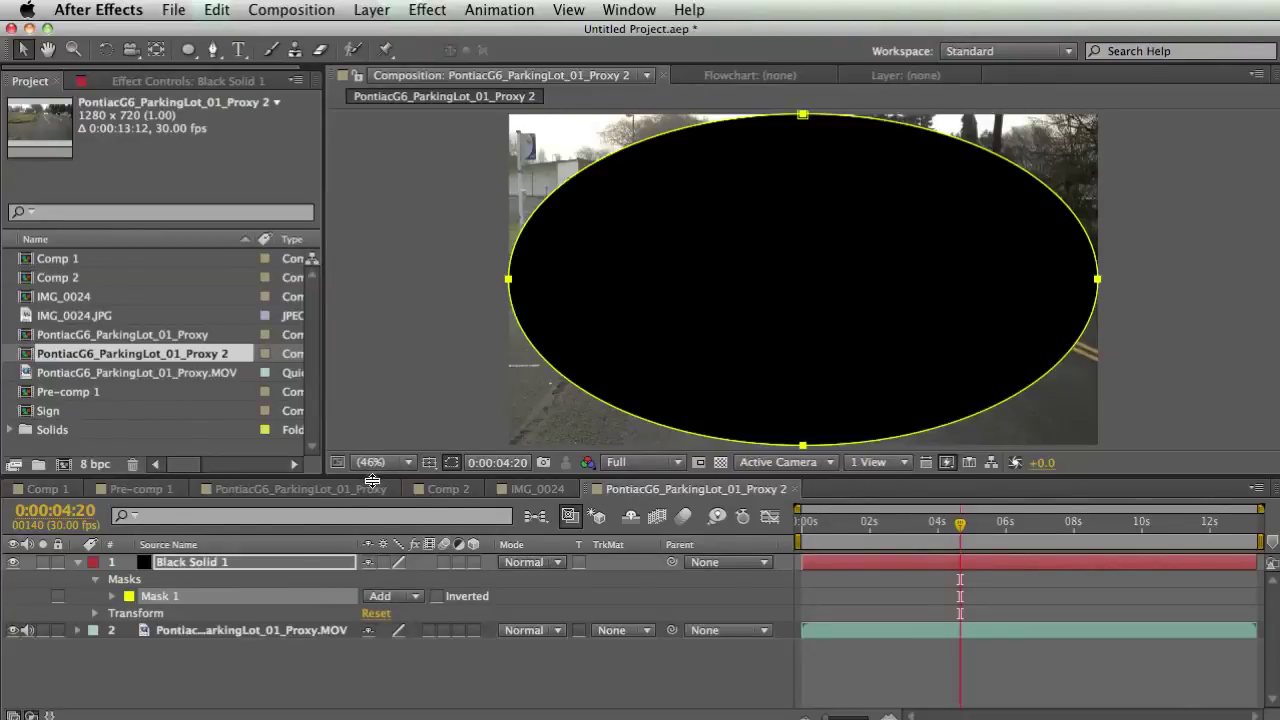
pyautogui.moveTo(371, 475); pyautogui.dragTo(373, 501)
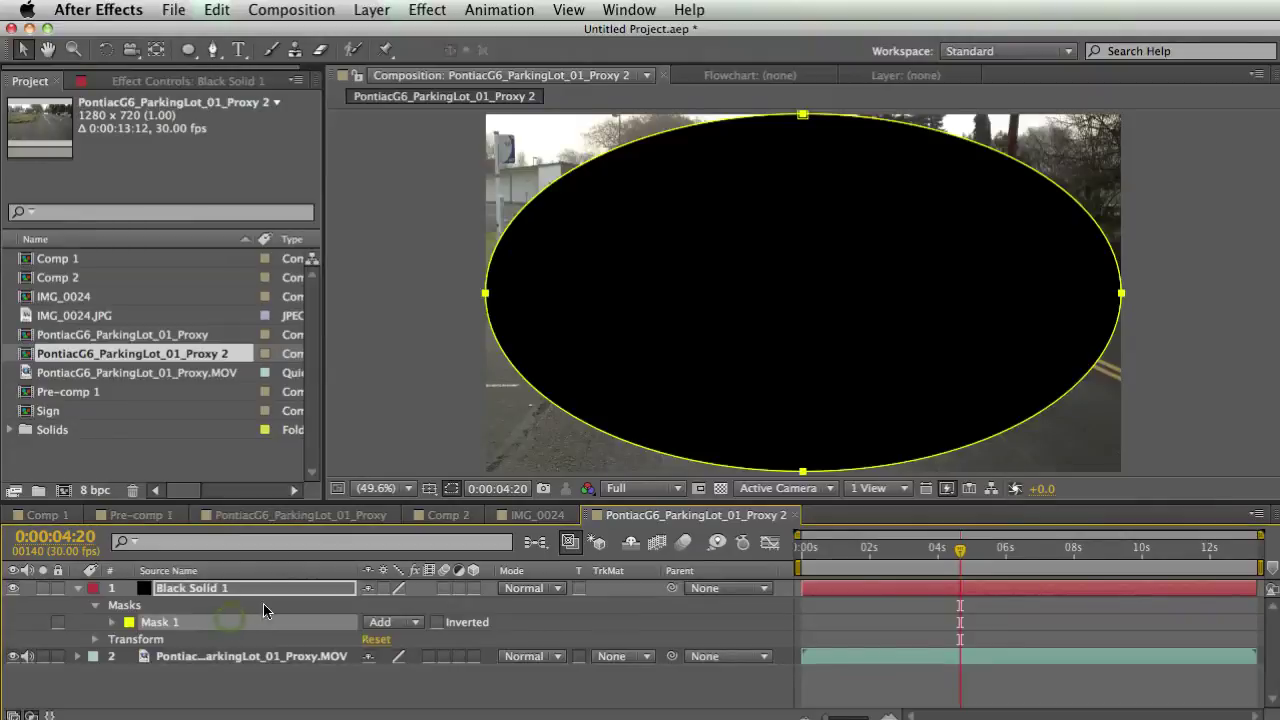
pyautogui.click(388, 622)
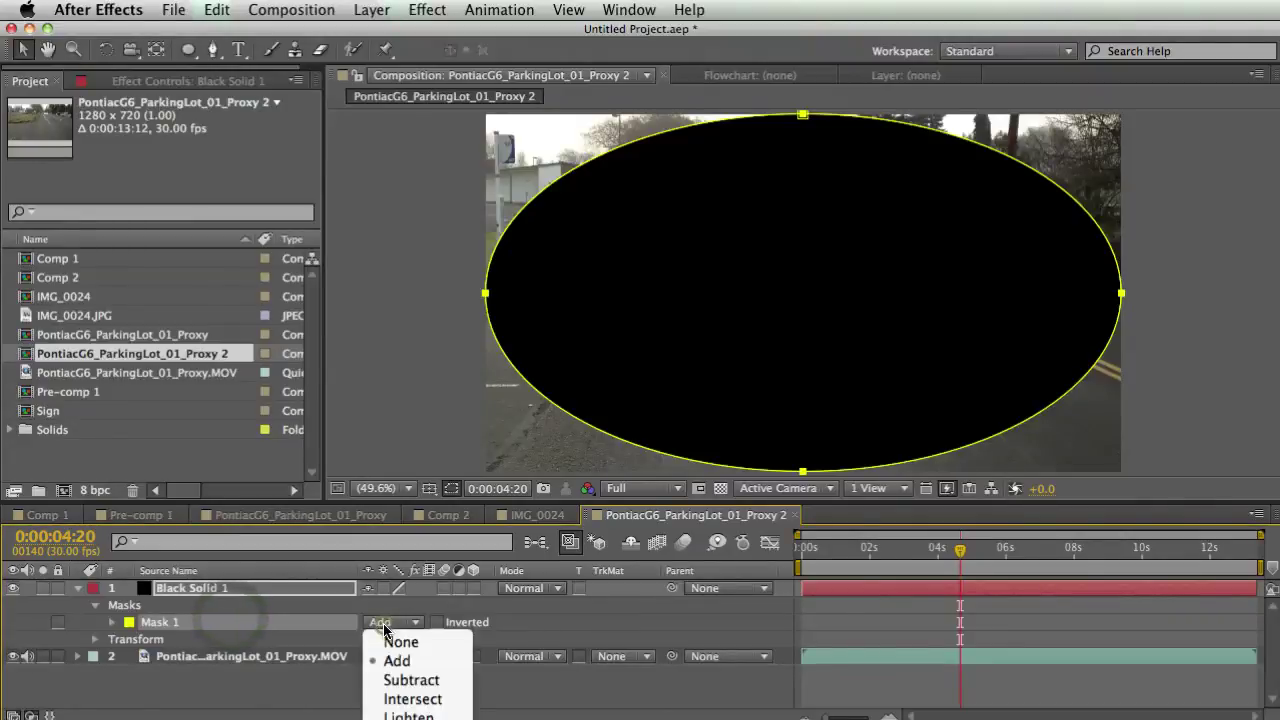
pyautogui.click(412, 680)
pyautogui.click(355, 705)
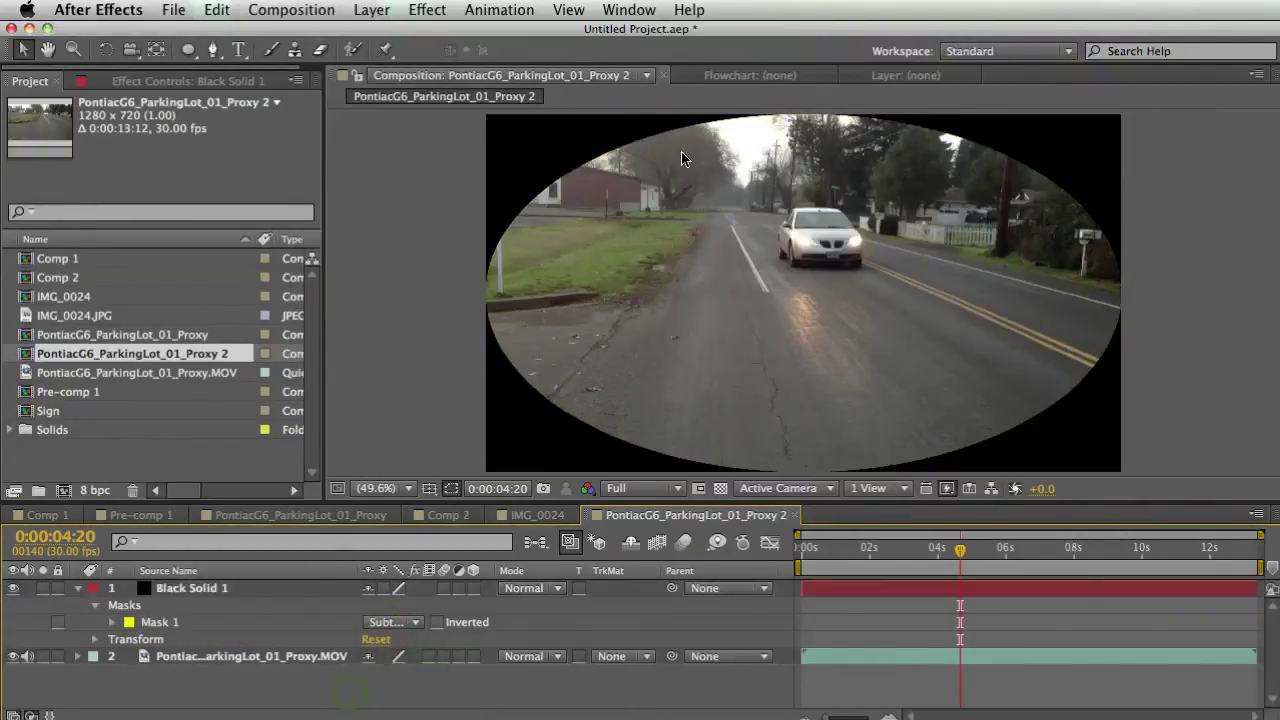
pyautogui.click(149, 624)
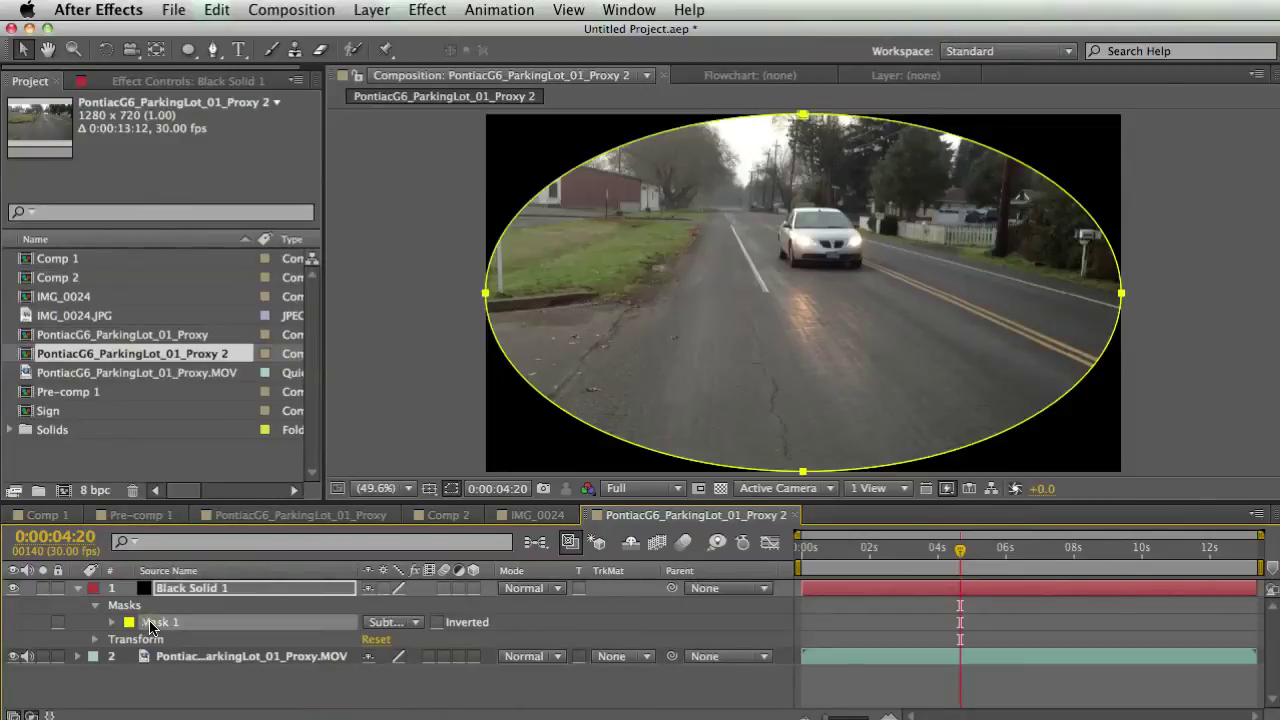
pyautogui.press('m')
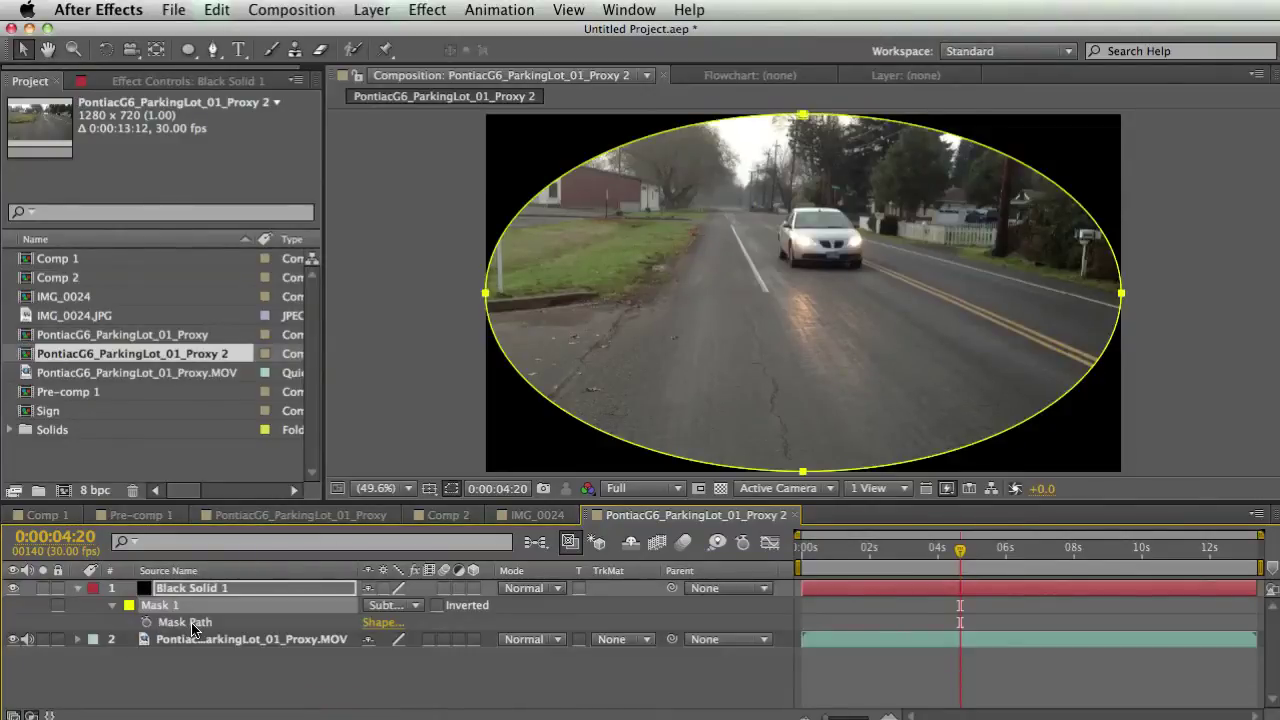
pyautogui.press('m')
pyautogui.press('m')
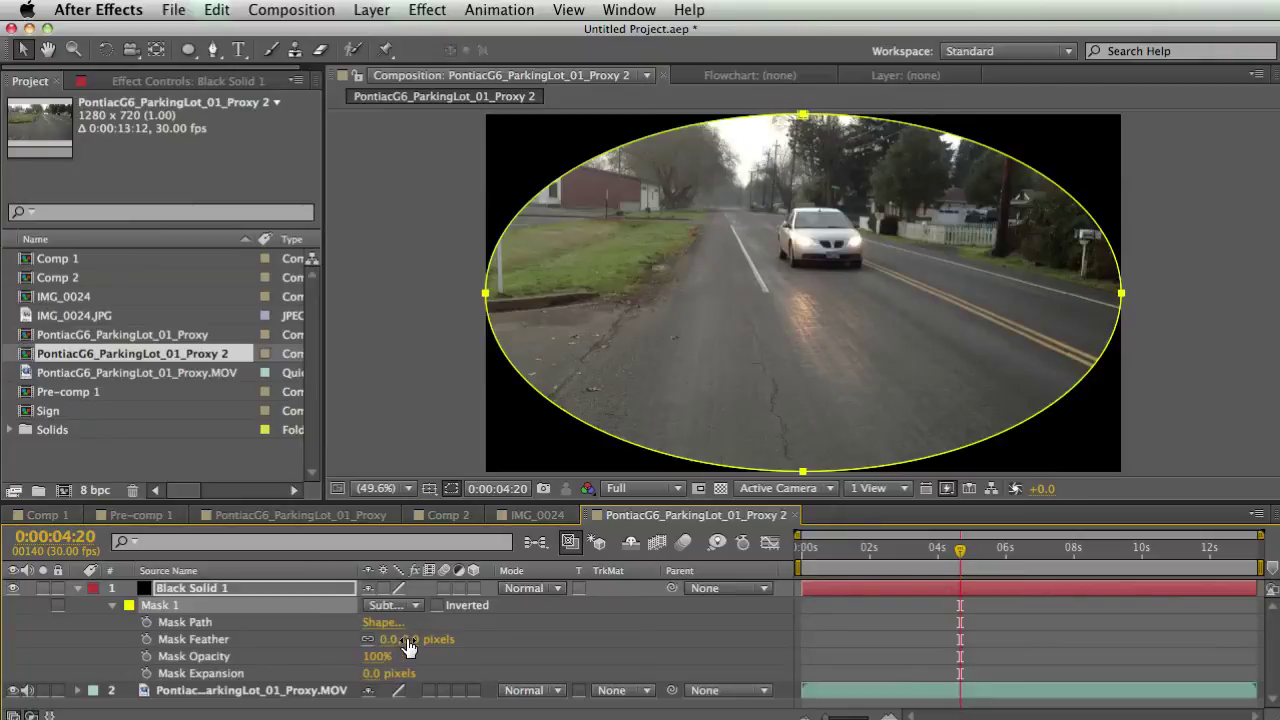
pyautogui.moveTo(408, 648); pyautogui.dragTo(621, 628)
pyautogui.click(613, 634)
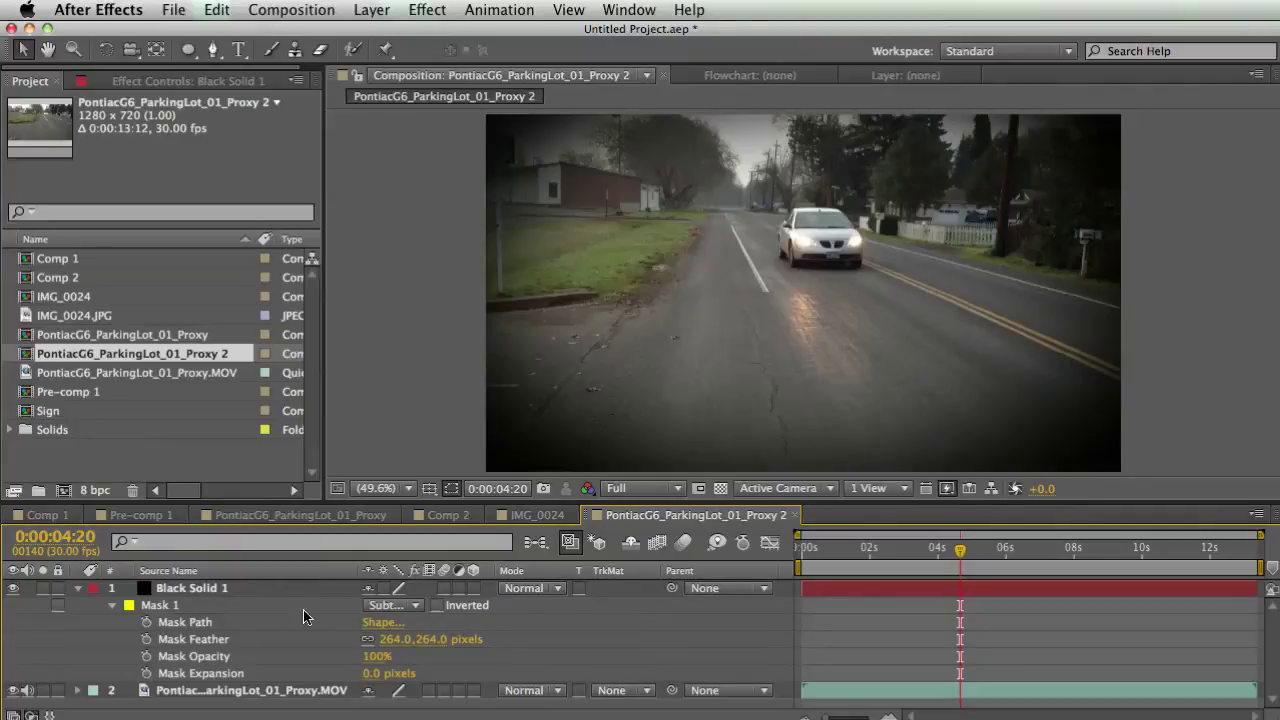
# Lower Black Solid 1's opacity to 70%, preview it, then hide the vignette layer.
pyautogui.click(249, 592)
pyautogui.press('t')
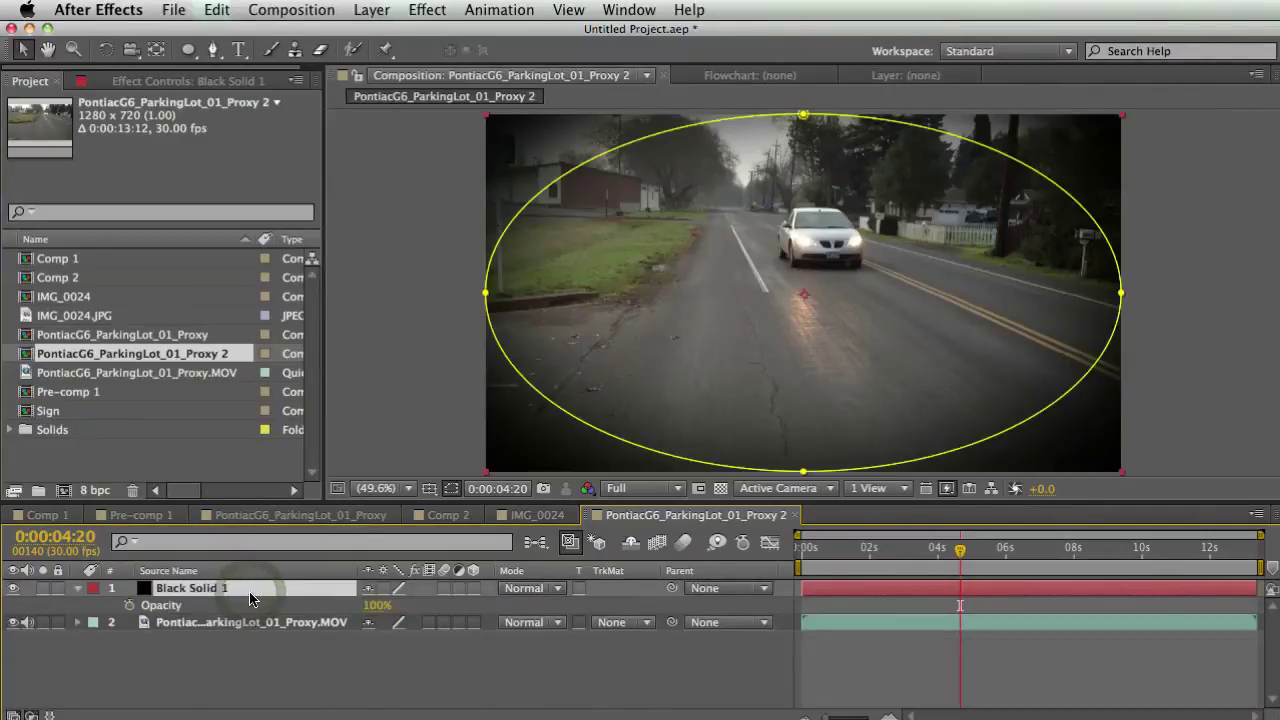
pyautogui.moveTo(375, 605); pyautogui.dragTo(347, 605)
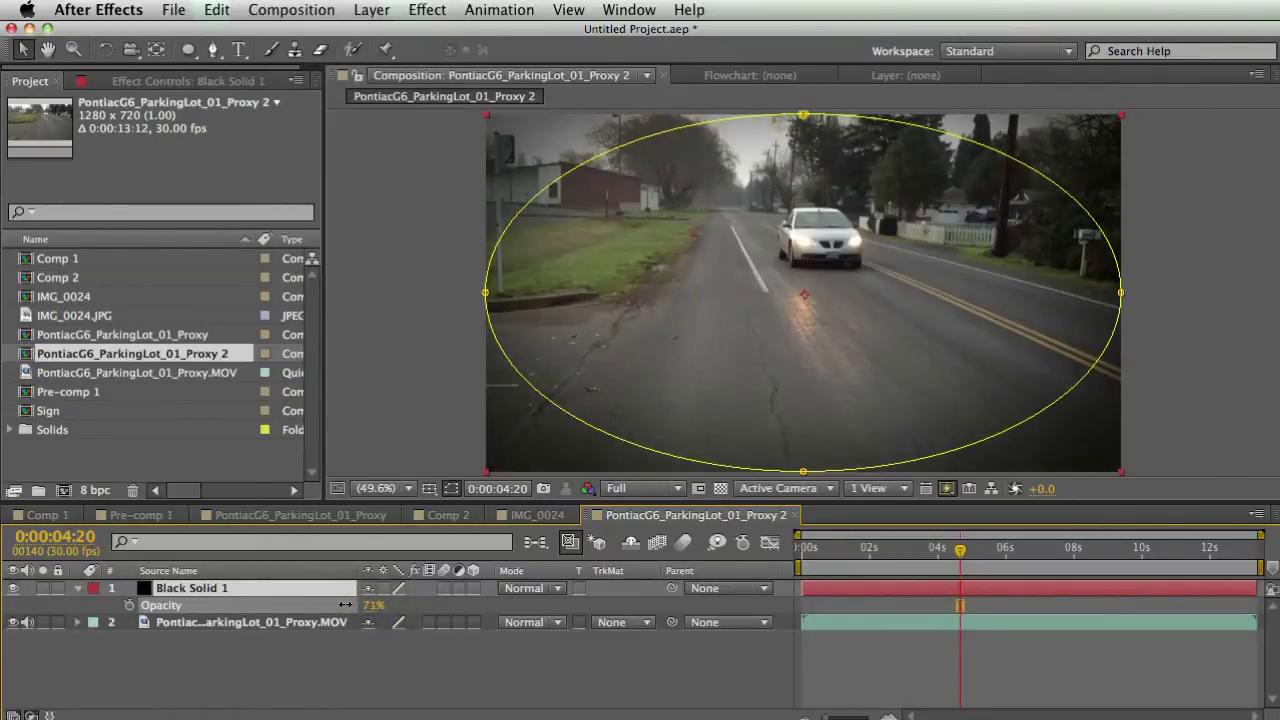
pyautogui.click(358, 677)
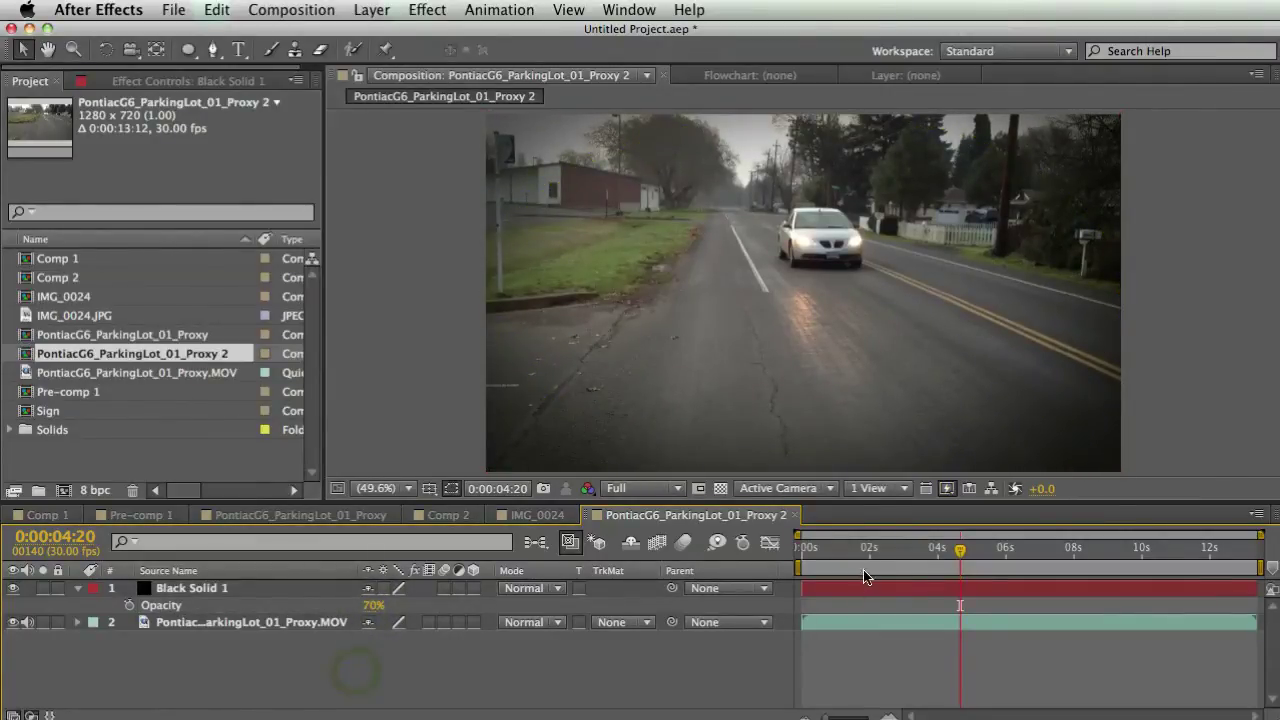
pyautogui.moveTo(960, 549)
pyautogui.mouseDown()
pyautogui.moveTo(808, 549)
pyautogui.moveTo(1066, 549)
pyautogui.moveTo(970, 549)
pyautogui.mouseUp()
pyautogui.click(280, 628)
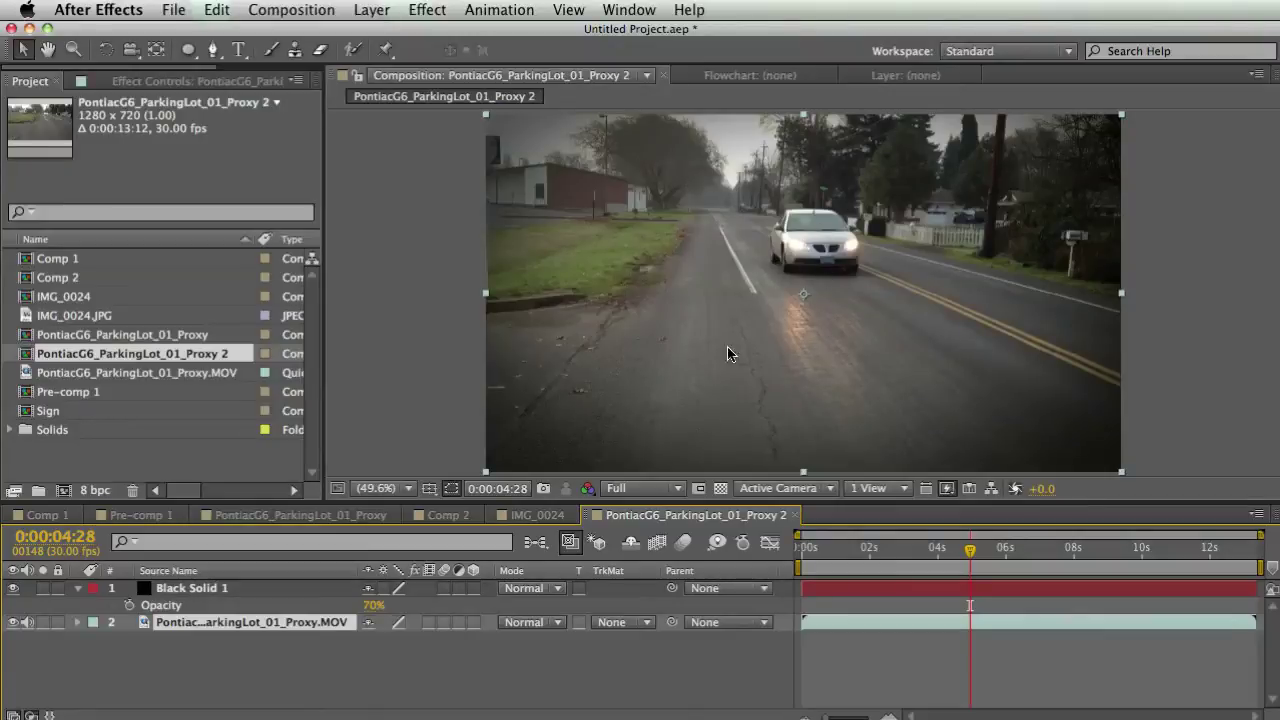
pyautogui.click(13, 588)
pyautogui.click(259, 676)
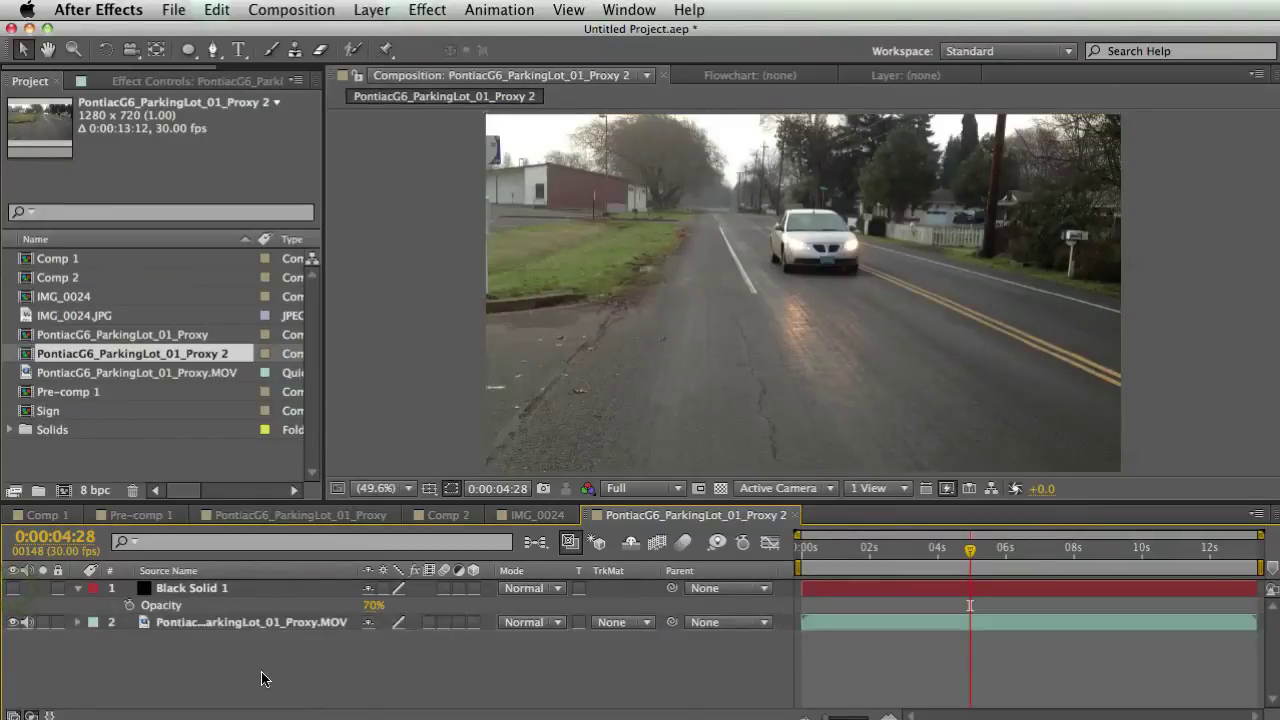
# Duplicate the car footage and draw an ellipse mask around the car on the upper copy.
pyautogui.click(229, 626)
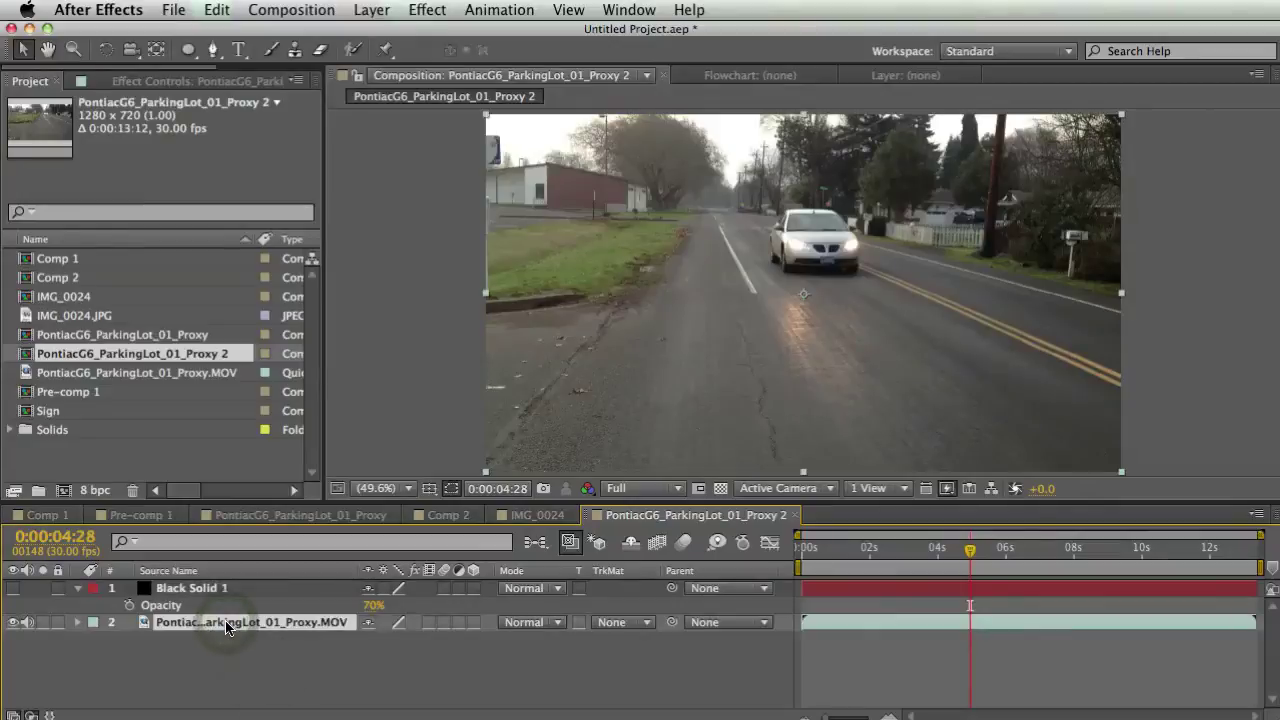
pyautogui.press('super+d')
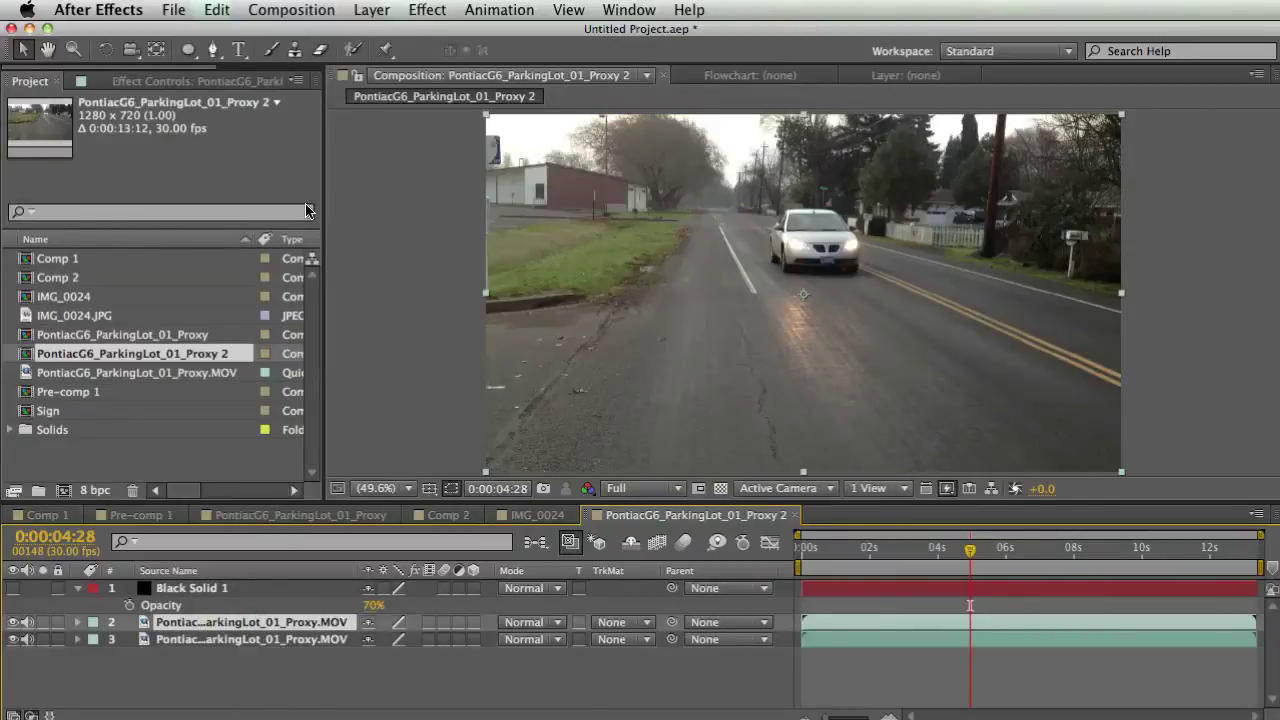
pyautogui.click(187, 49)
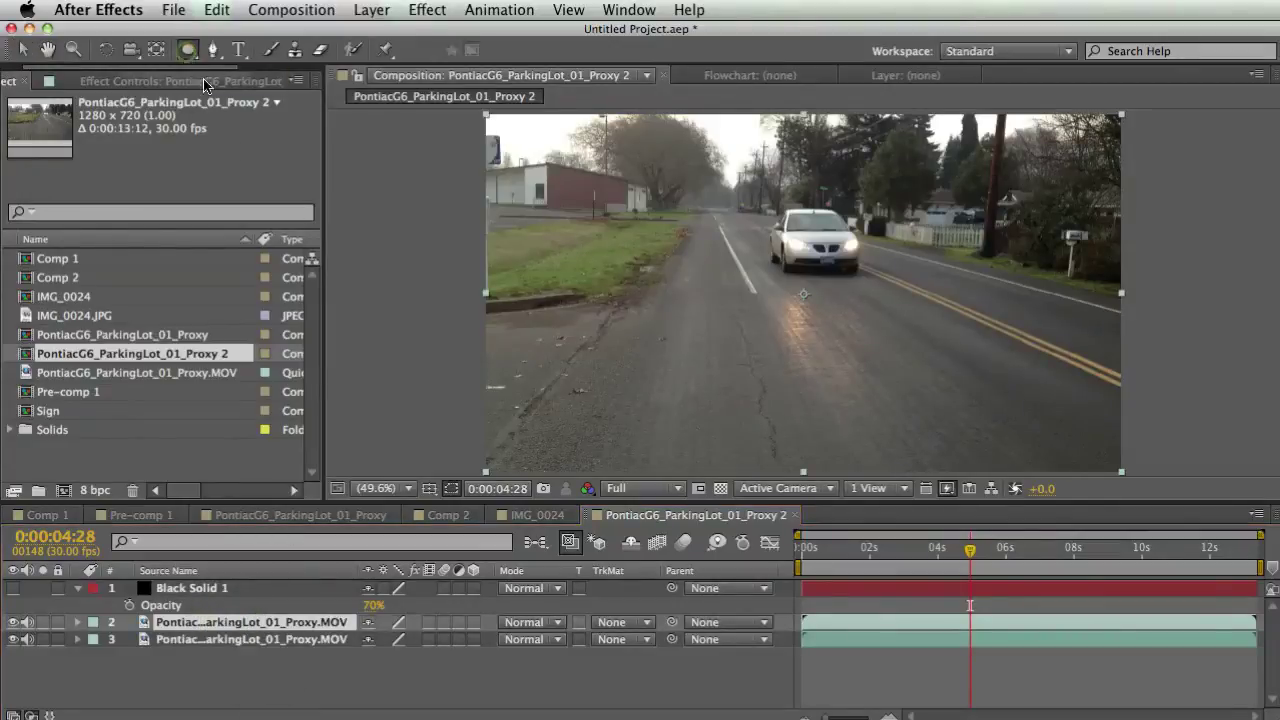
pyautogui.moveTo(740, 196); pyautogui.dragTo(889, 292)
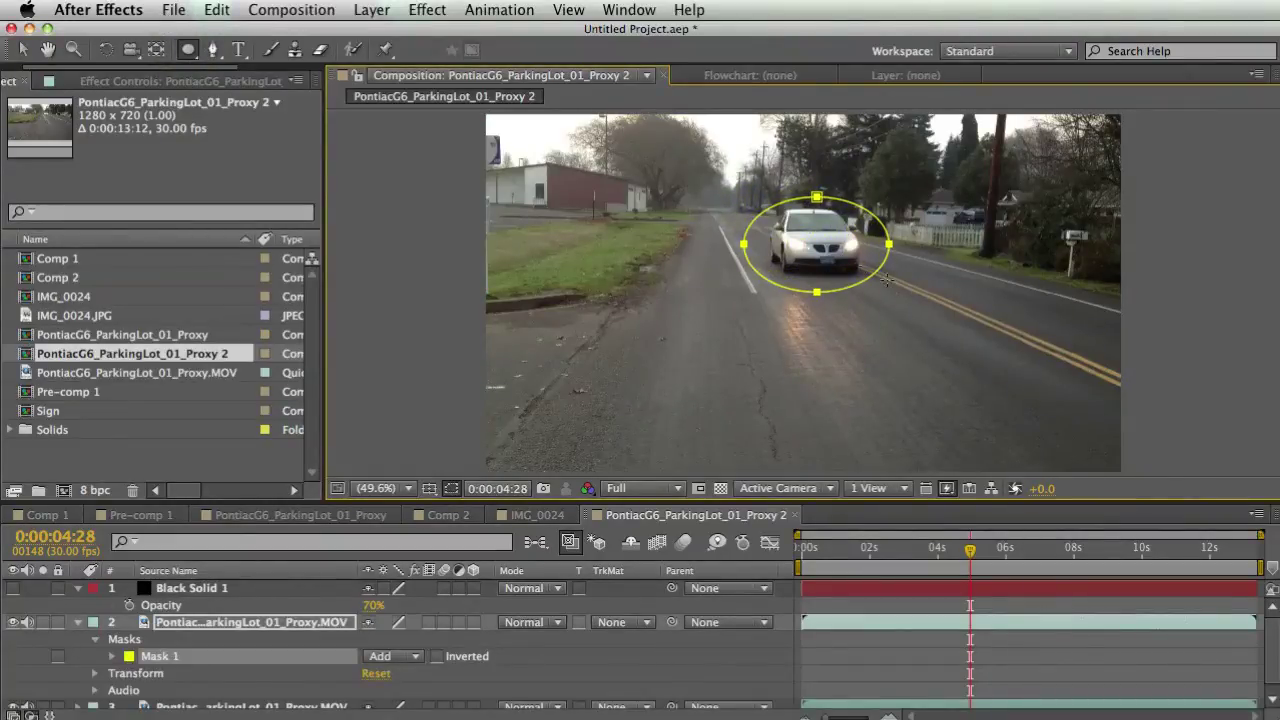
pyautogui.click(79, 622)
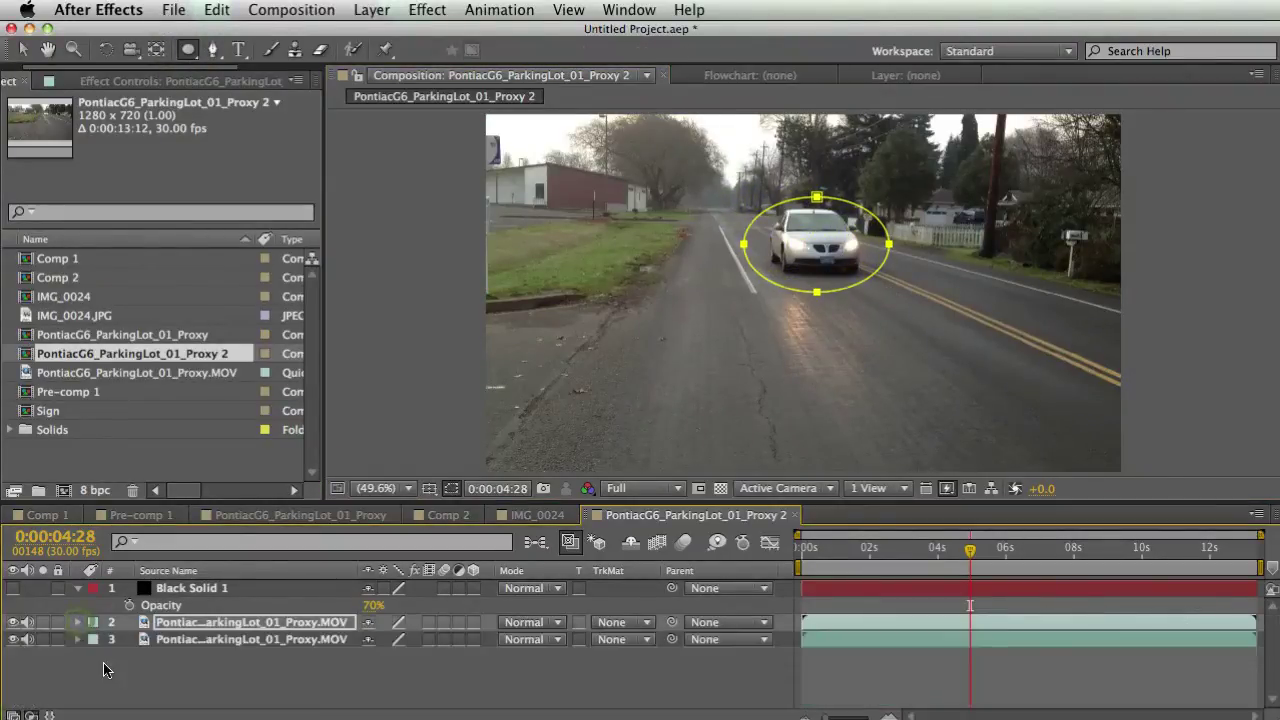
pyautogui.click(105, 666)
pyautogui.click(13, 639)
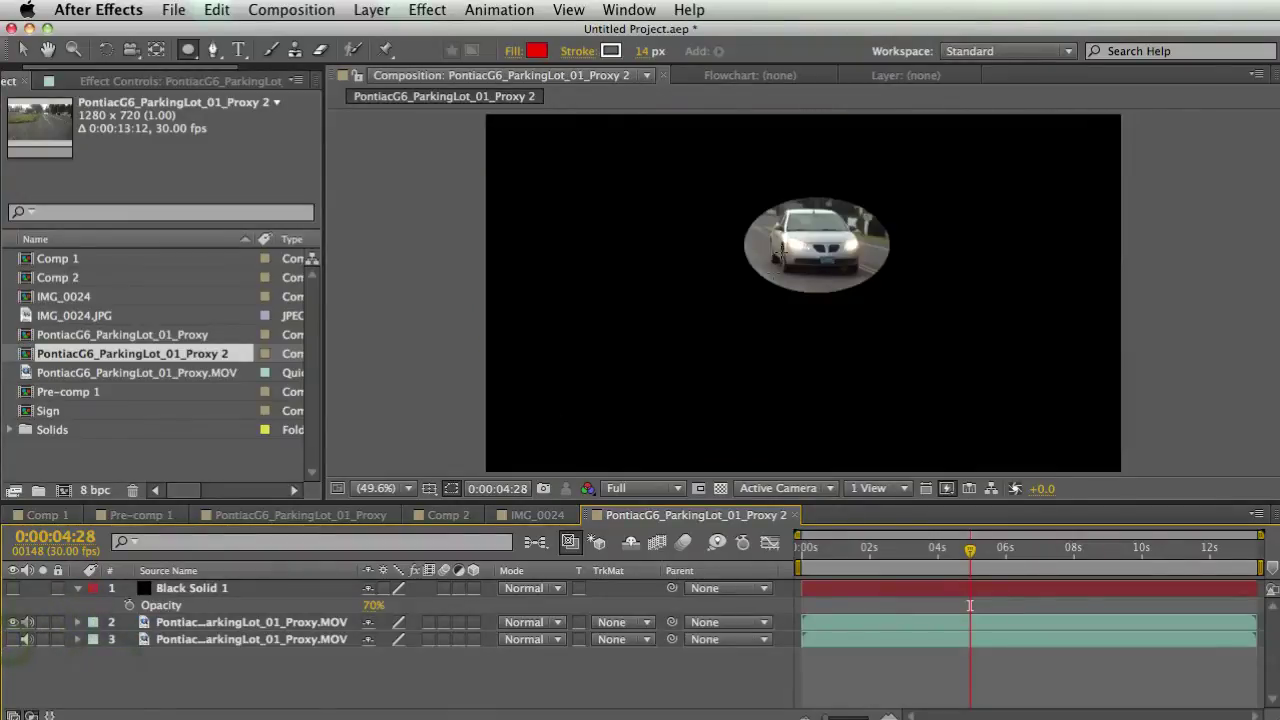
pyautogui.click(13, 639)
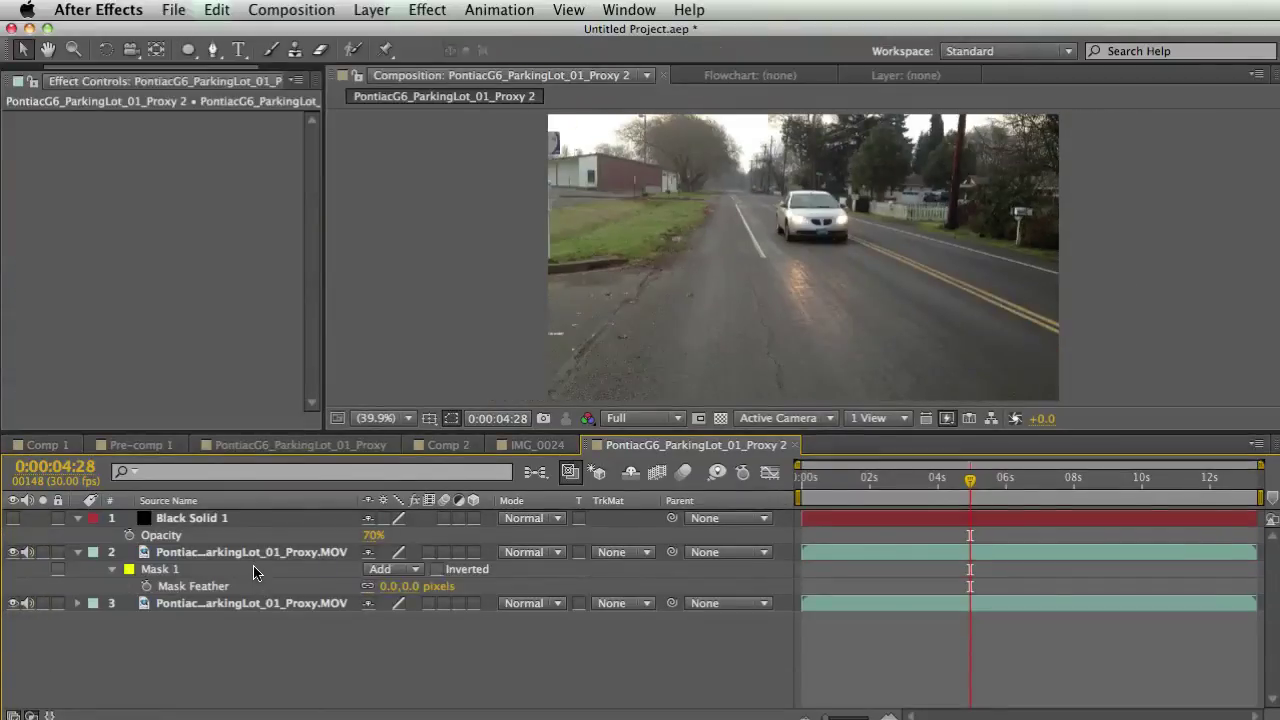
pyautogui.click(262, 553)
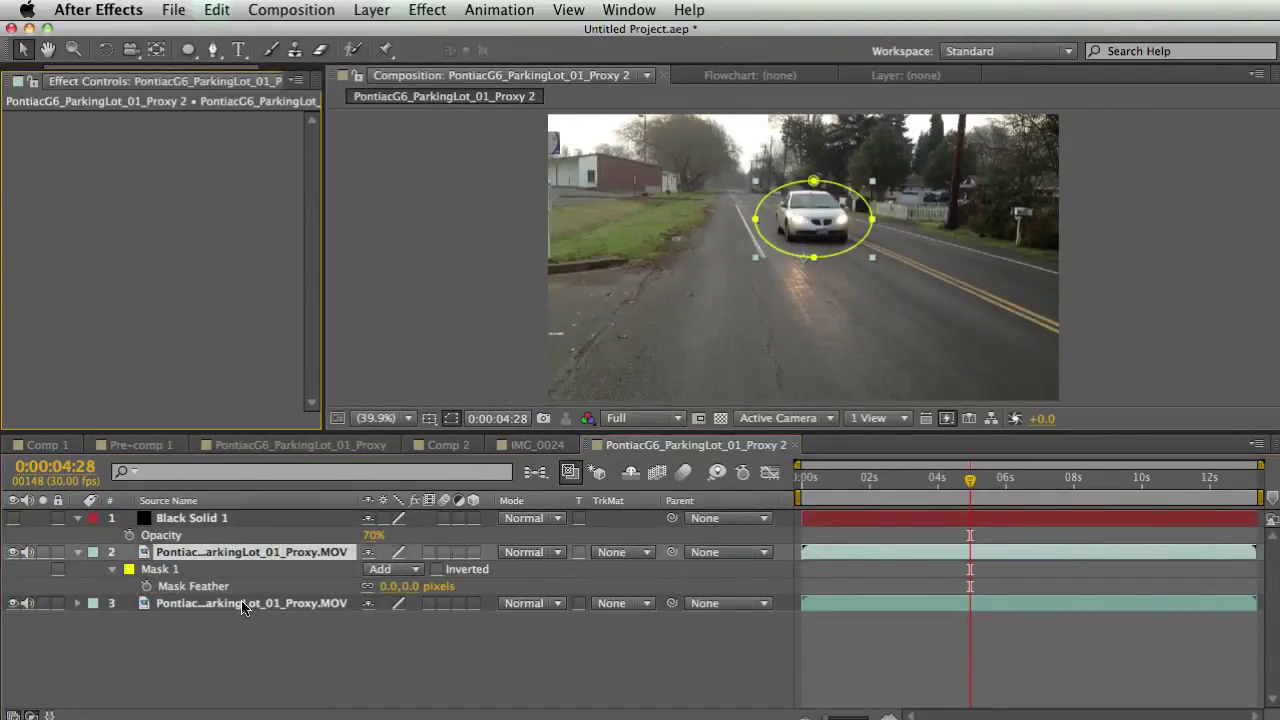
# Add Hue/Saturation to the bottom footage copy and desaturate it to grey.
pyautogui.click(242, 604)
pyautogui.rightClick(240, 600)
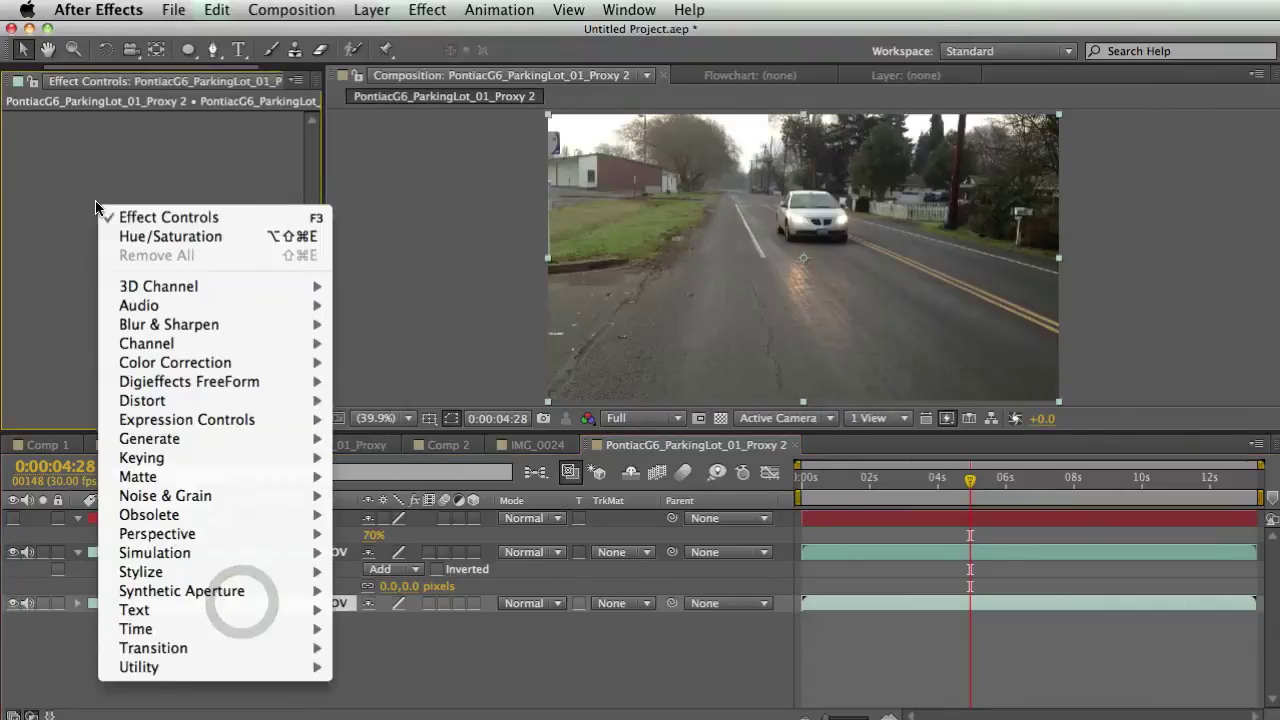
pyautogui.click(160, 237)
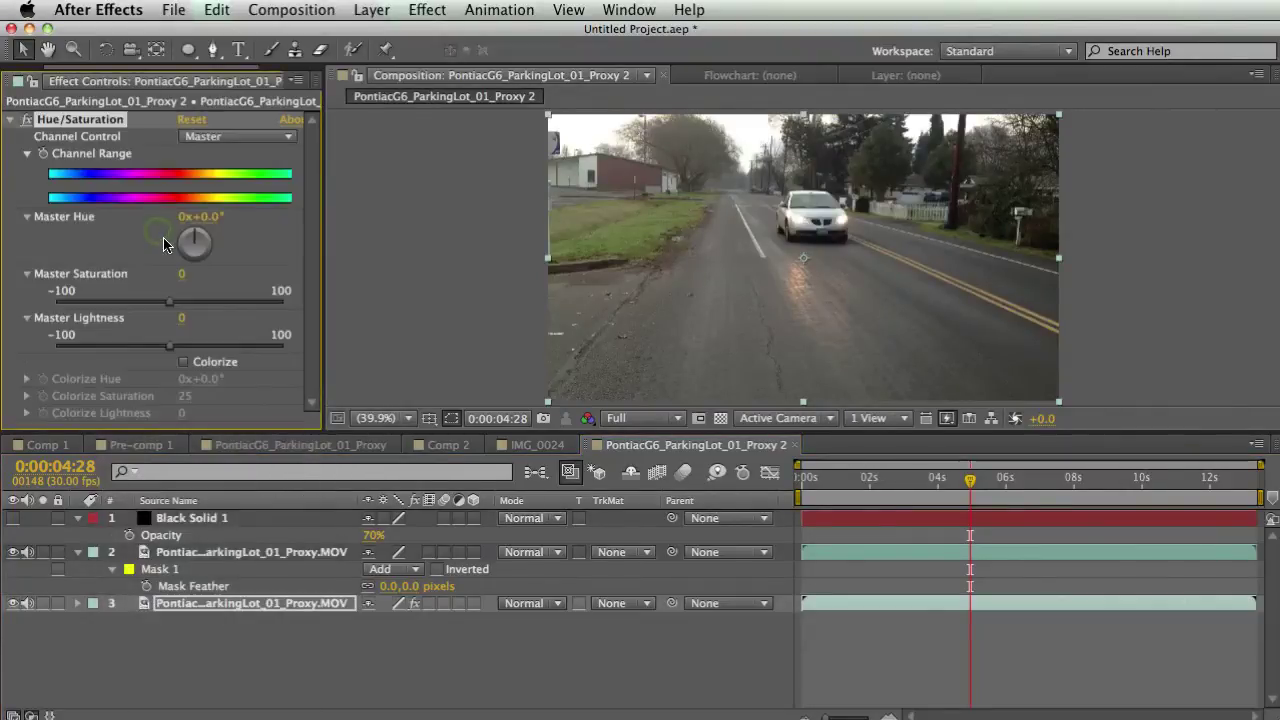
pyautogui.moveTo(170, 303); pyautogui.dragTo(42, 304)
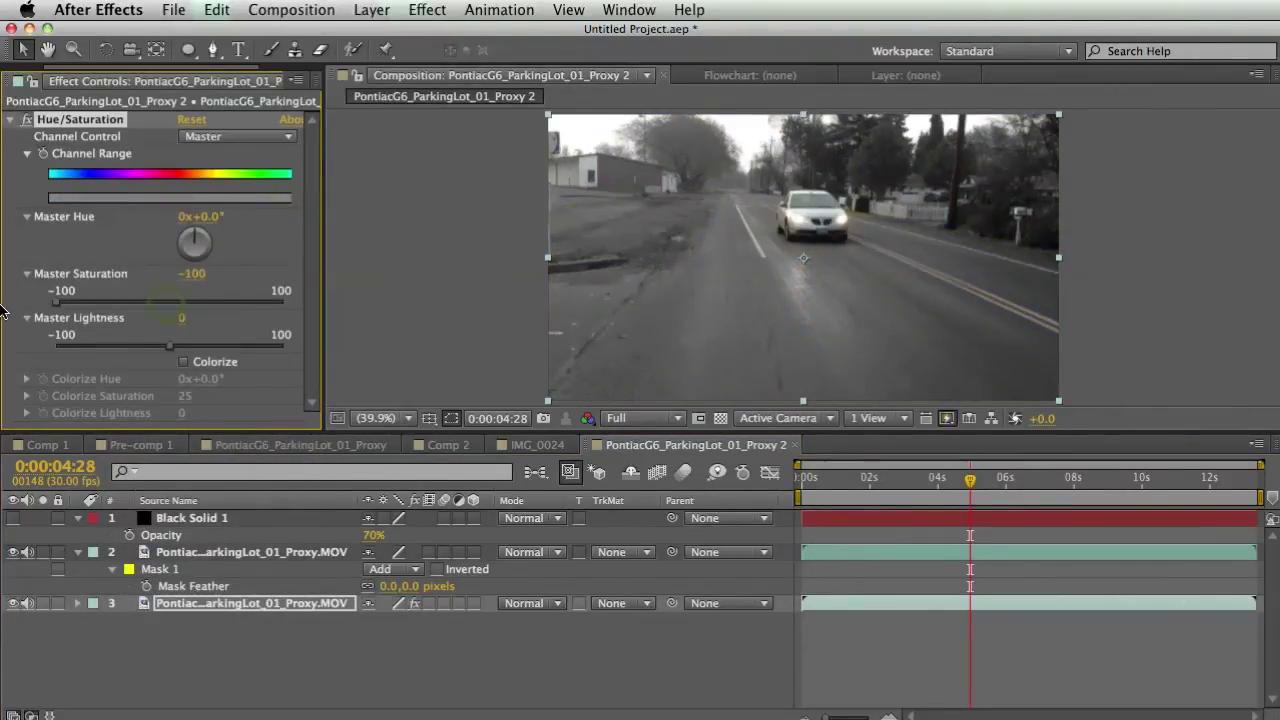
pyautogui.click(364, 651)
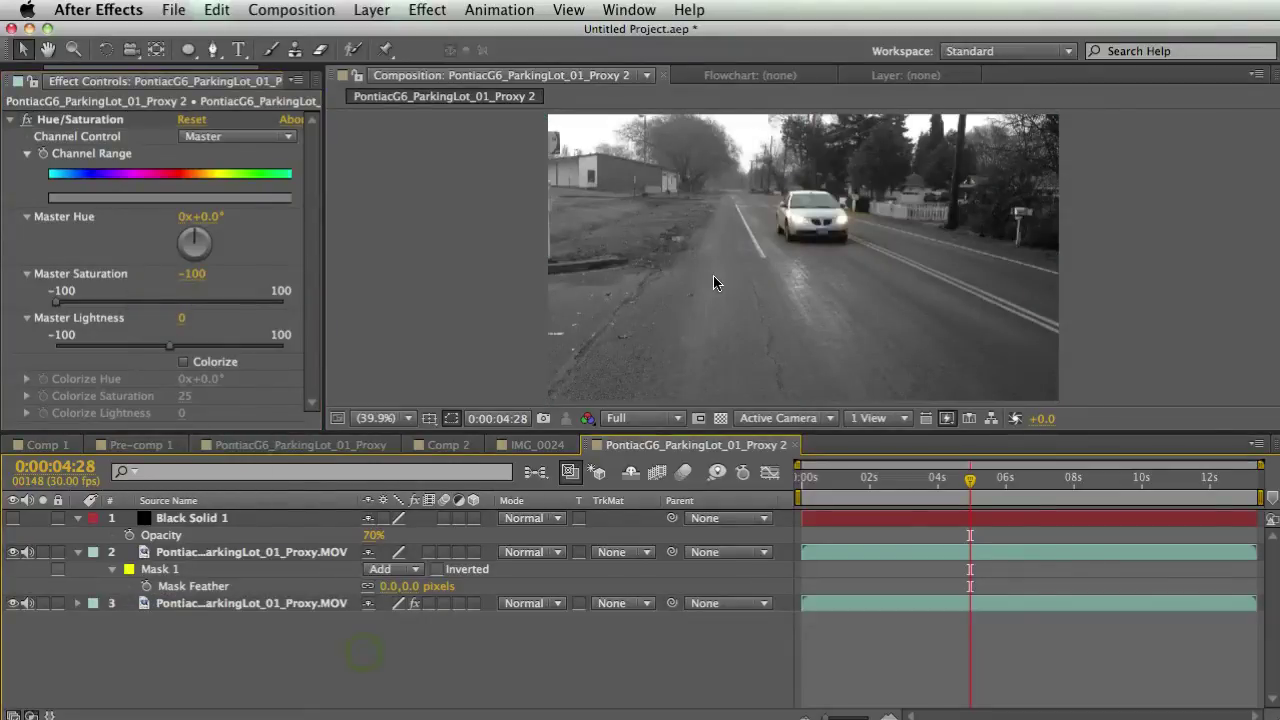
pyautogui.press('`')
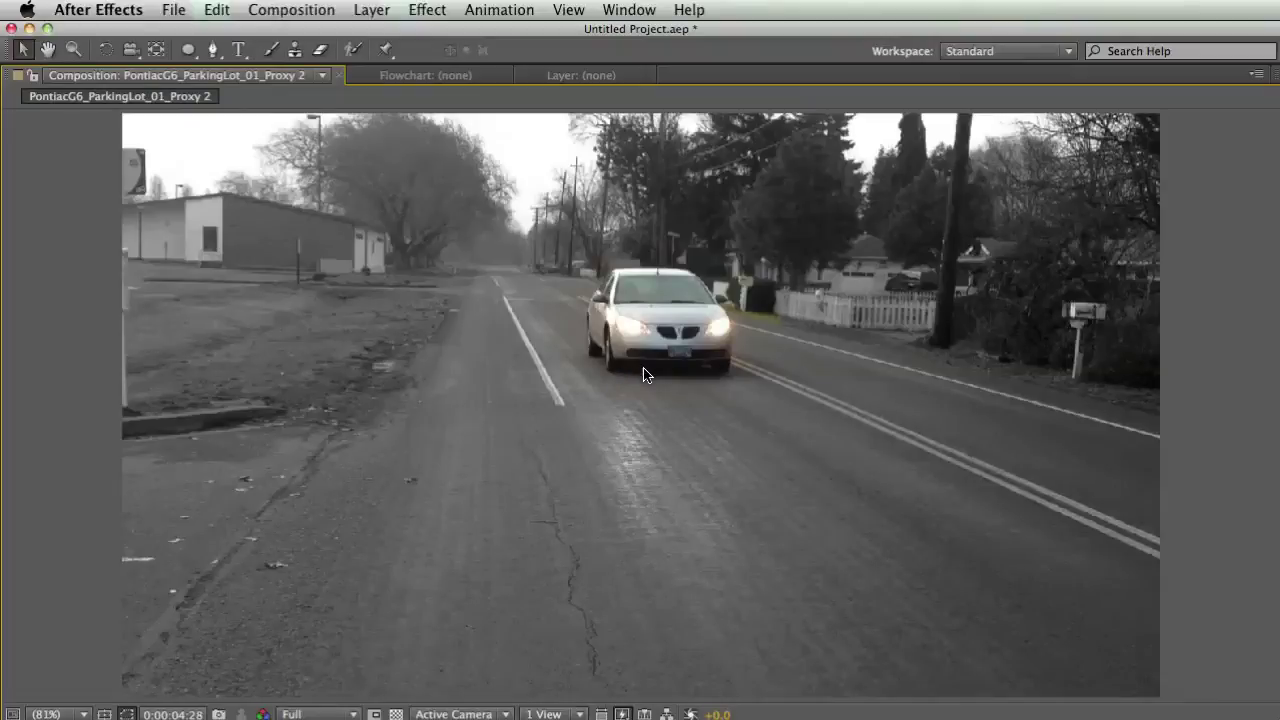
pyautogui.press('`')
# Soften the car mask's feather to 34 pixels and preview later frames.
pyautogui.click(230, 586)
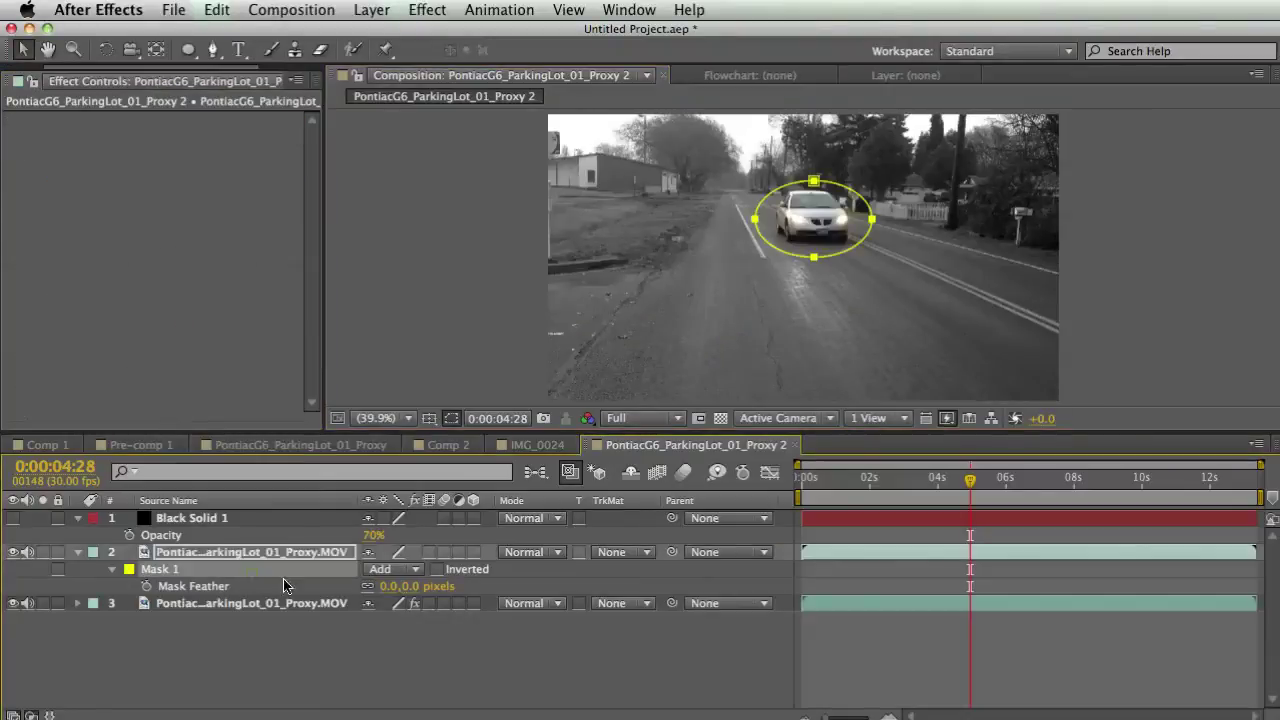
pyautogui.moveTo(410, 586); pyautogui.dragTo(474, 590)
pyautogui.press('`')
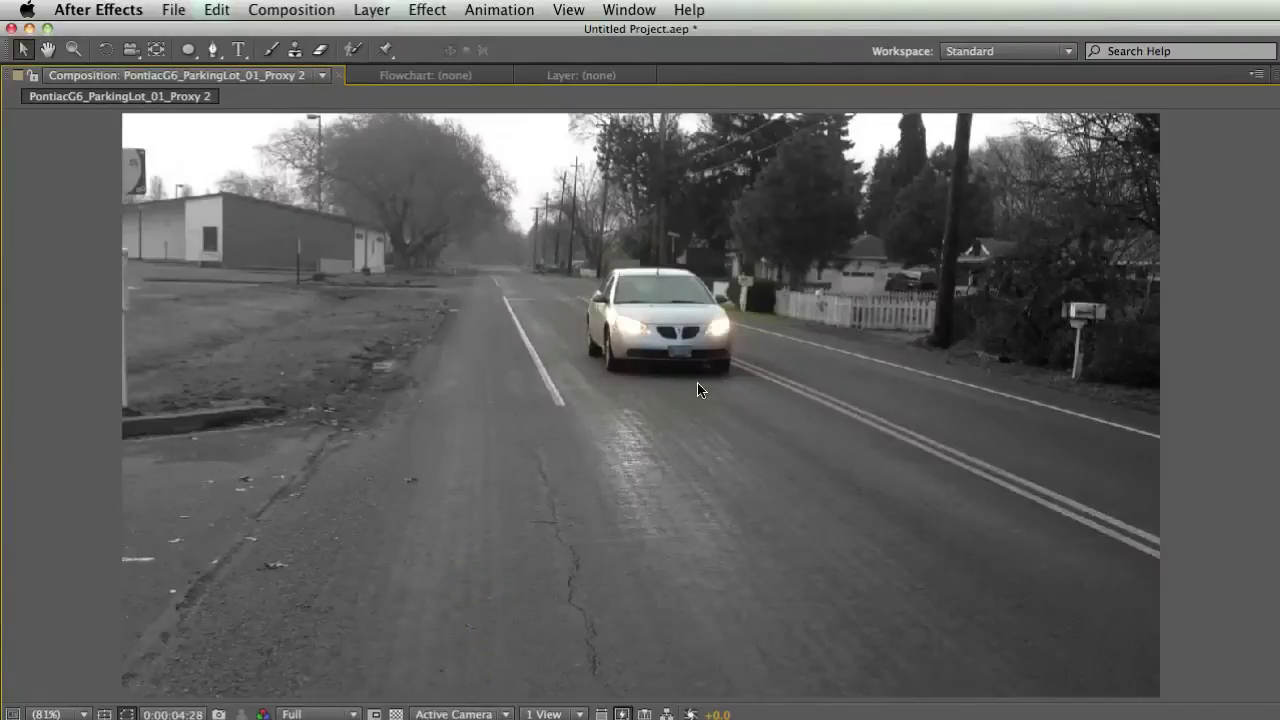
pyautogui.press('`')
pyautogui.moveTo(969, 479); pyautogui.dragTo(997, 484)
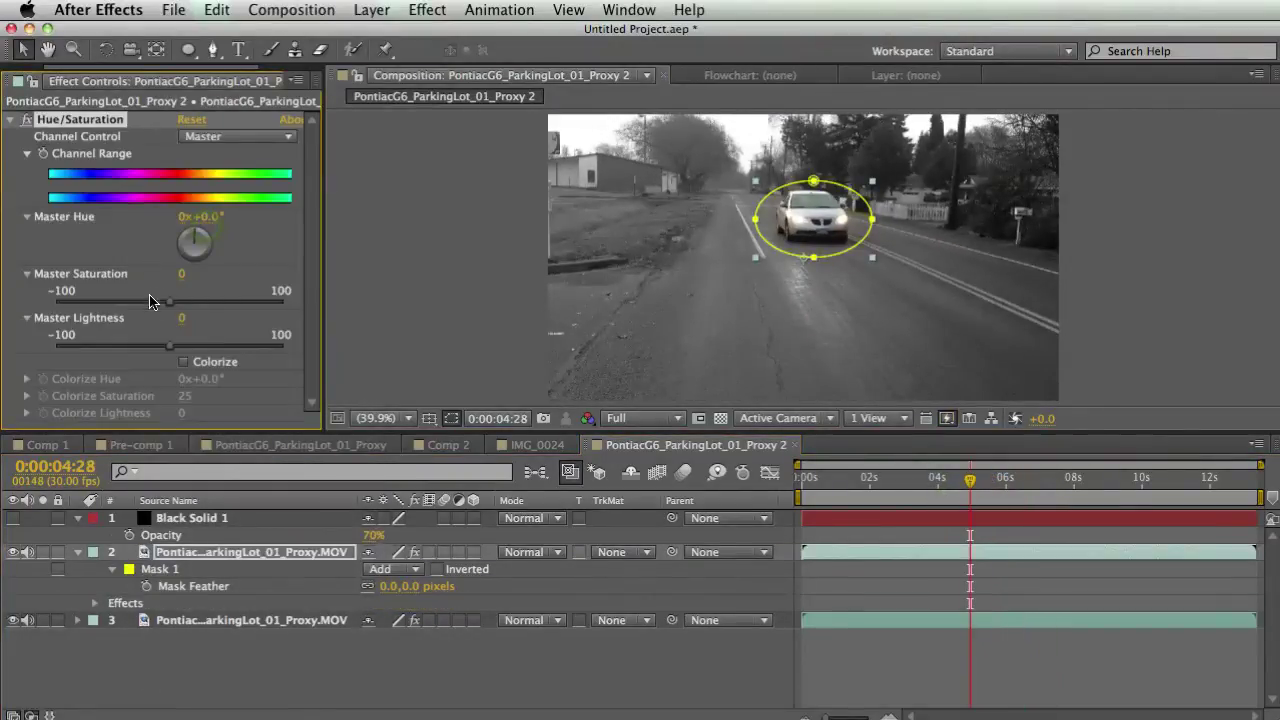
# Set the masked layer's Master Saturation to 50 and adjust the mask feather.
pyautogui.moveTo(172, 300); pyautogui.dragTo(227, 307)
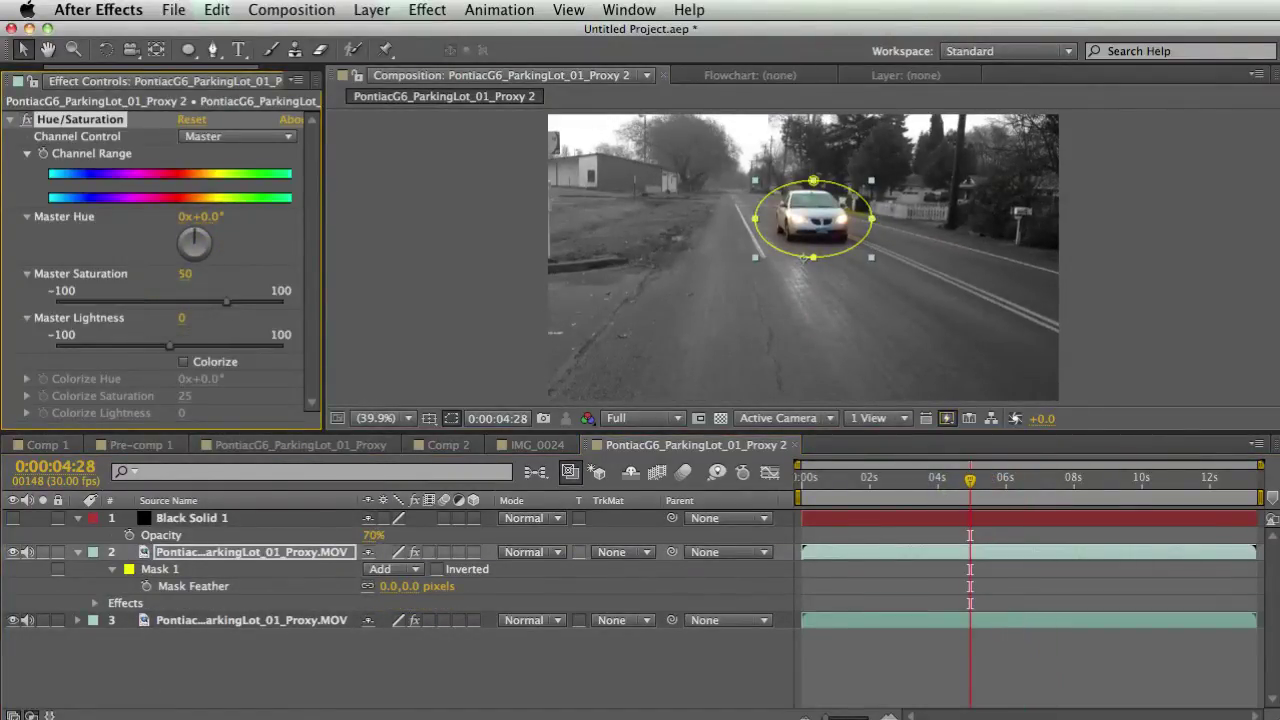
pyautogui.click(420, 656)
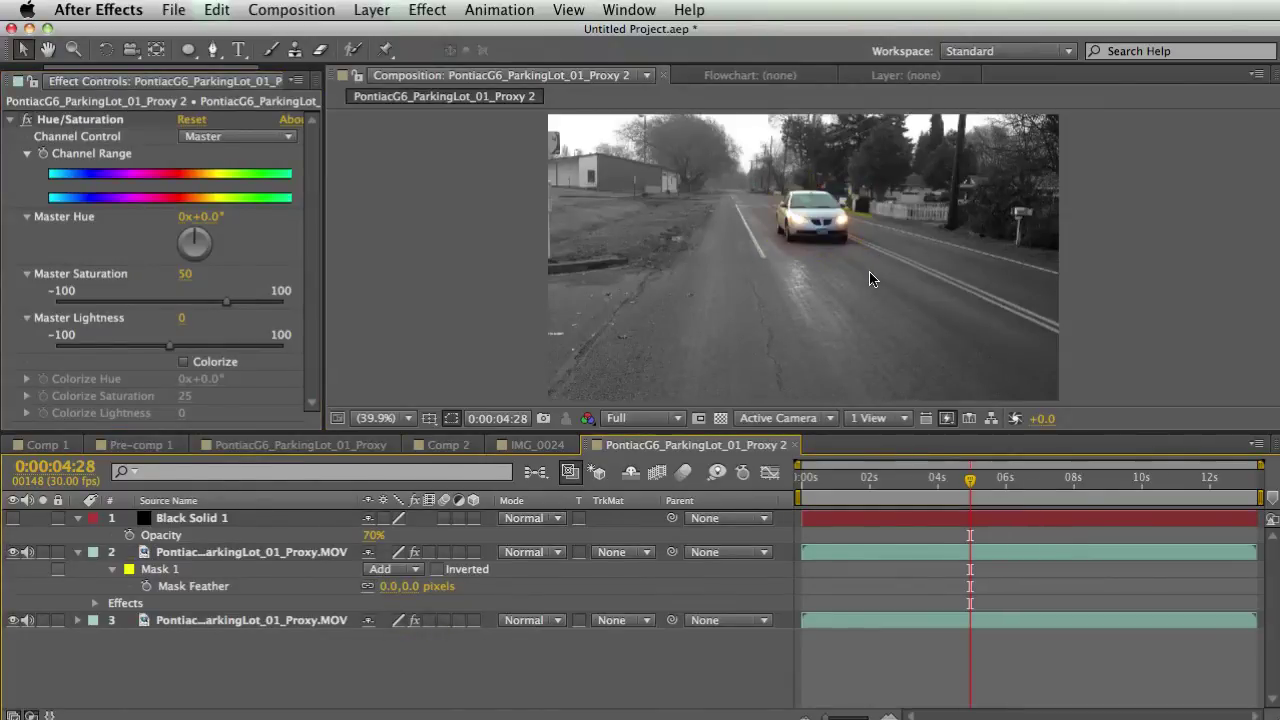
pyautogui.press('`')
pyautogui.press('`')
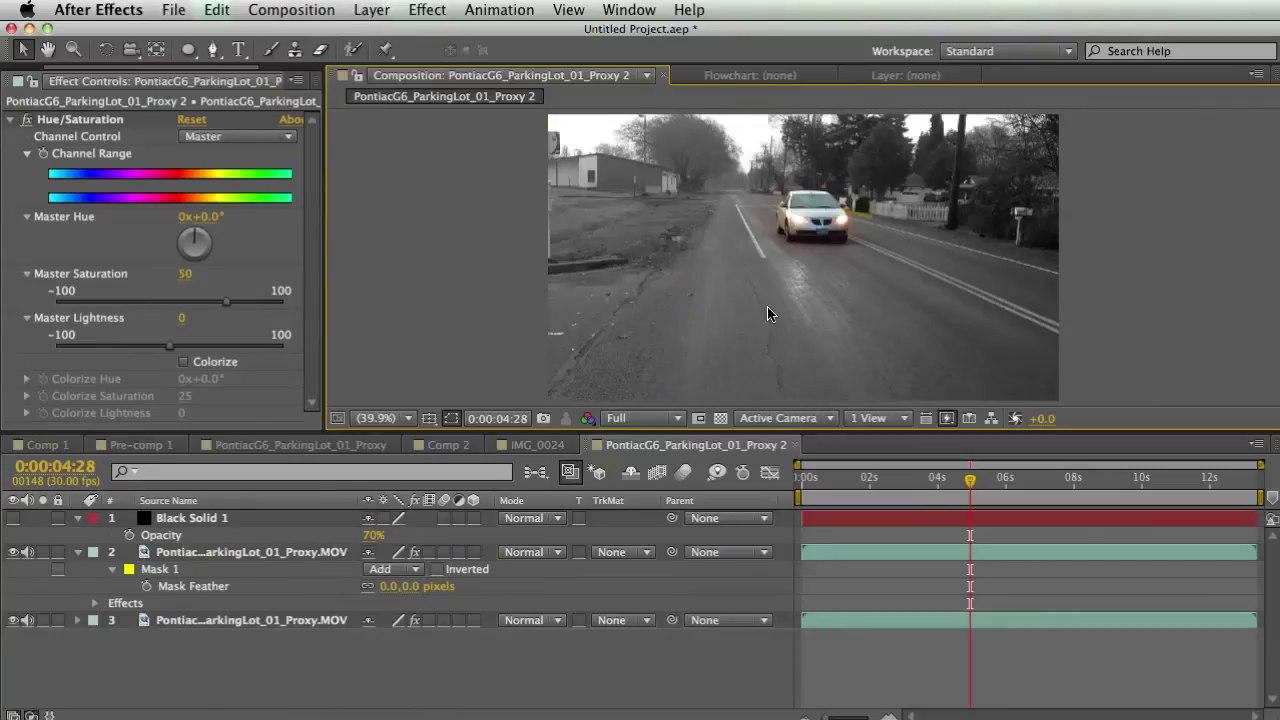
pyautogui.moveTo(405, 591); pyautogui.dragTo(427, 587)
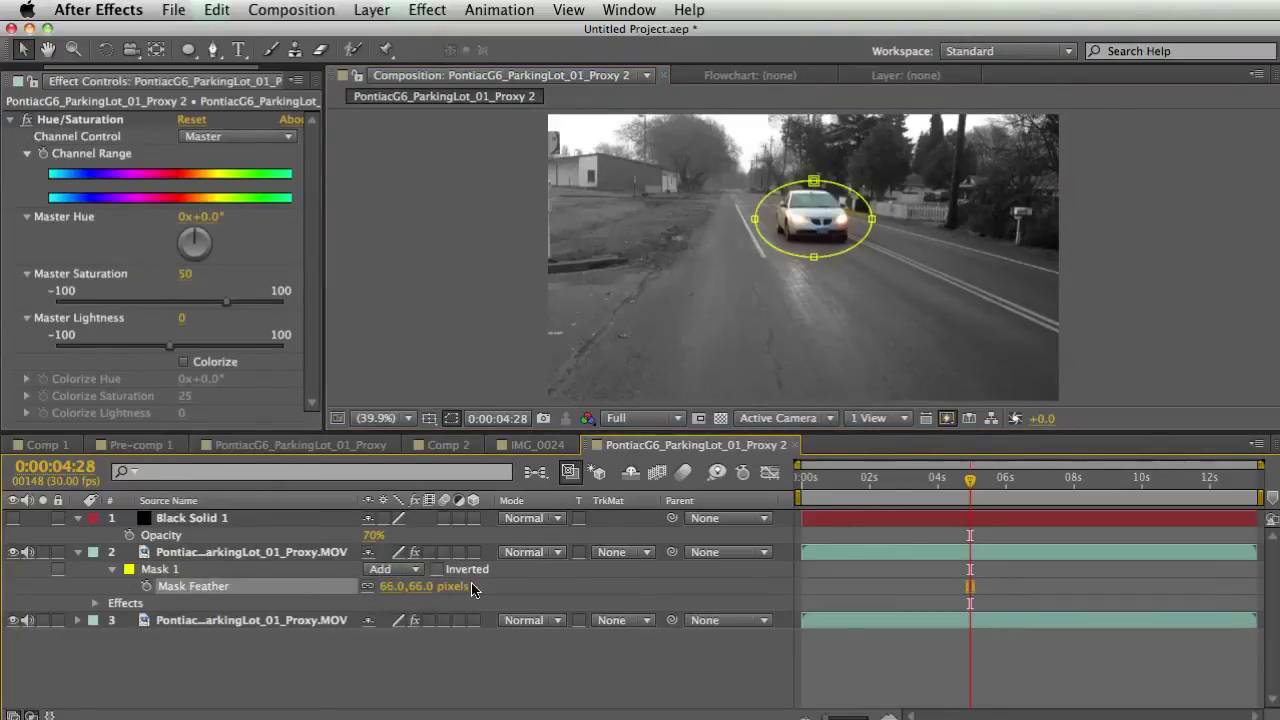
pyautogui.press('`')
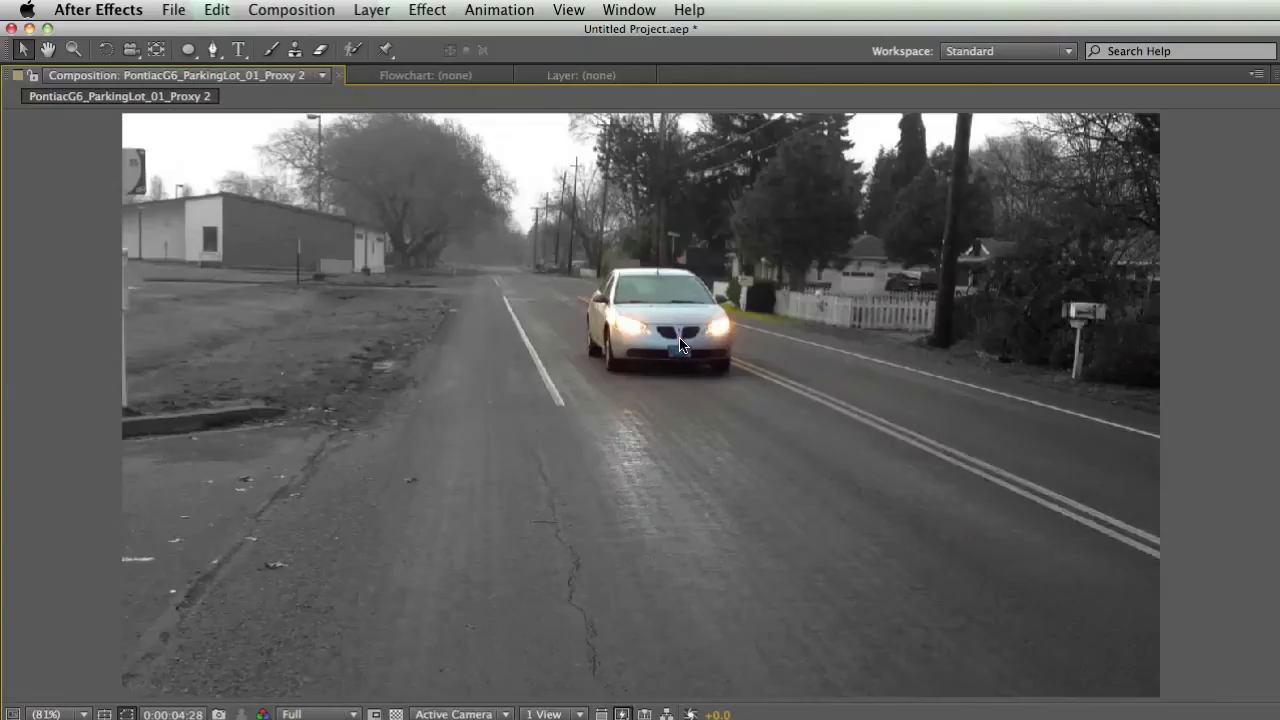
pyautogui.press('`')
pyautogui.moveTo(972, 479)
pyautogui.mouseDown()
pyautogui.moveTo(903, 480)
pyautogui.moveTo(1124, 493)
pyautogui.moveTo(970, 497)
pyautogui.mouseUp()
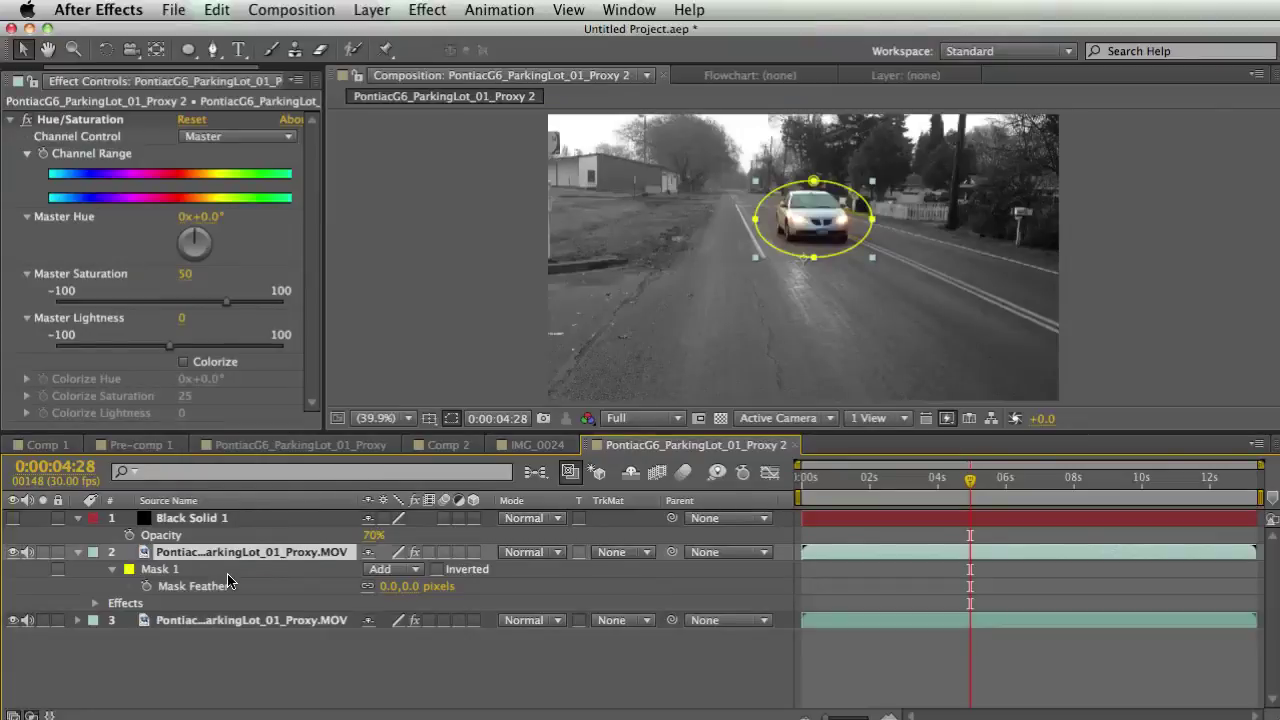
# Keyframe Mask Path and fit the ellipse around the distant car at the first frame.
pyautogui.press('m')
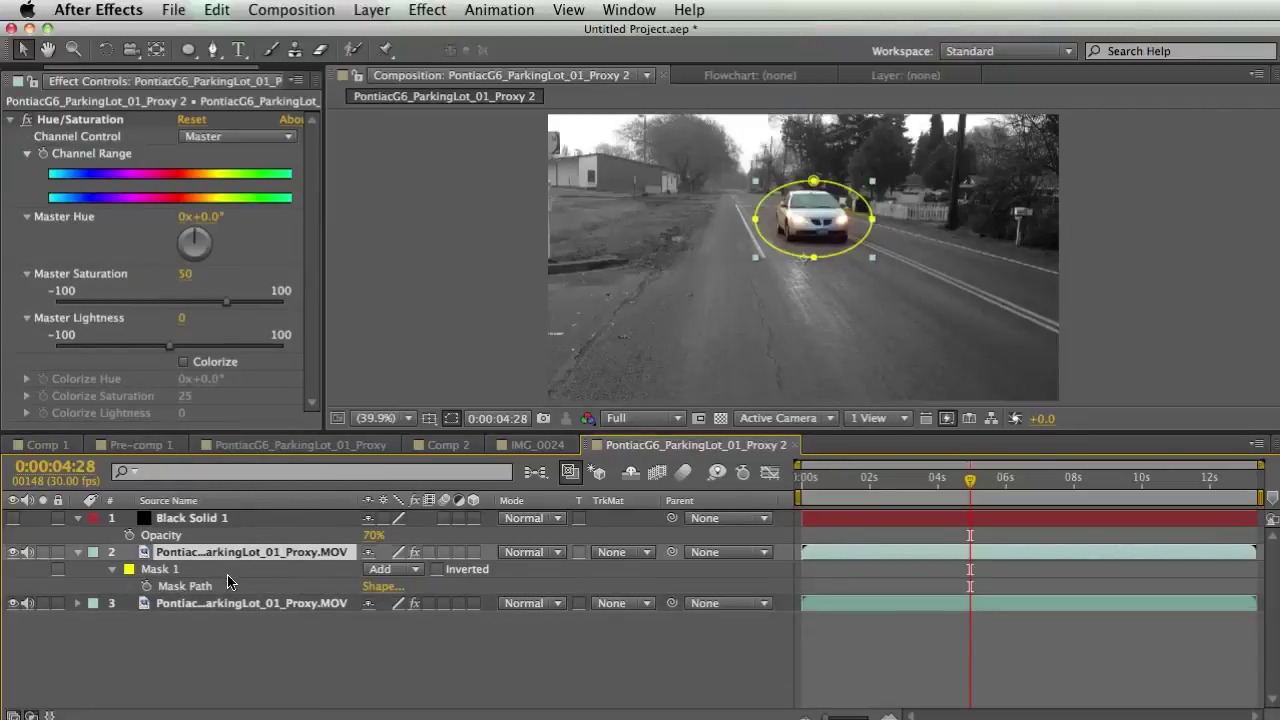
pyautogui.click(146, 587)
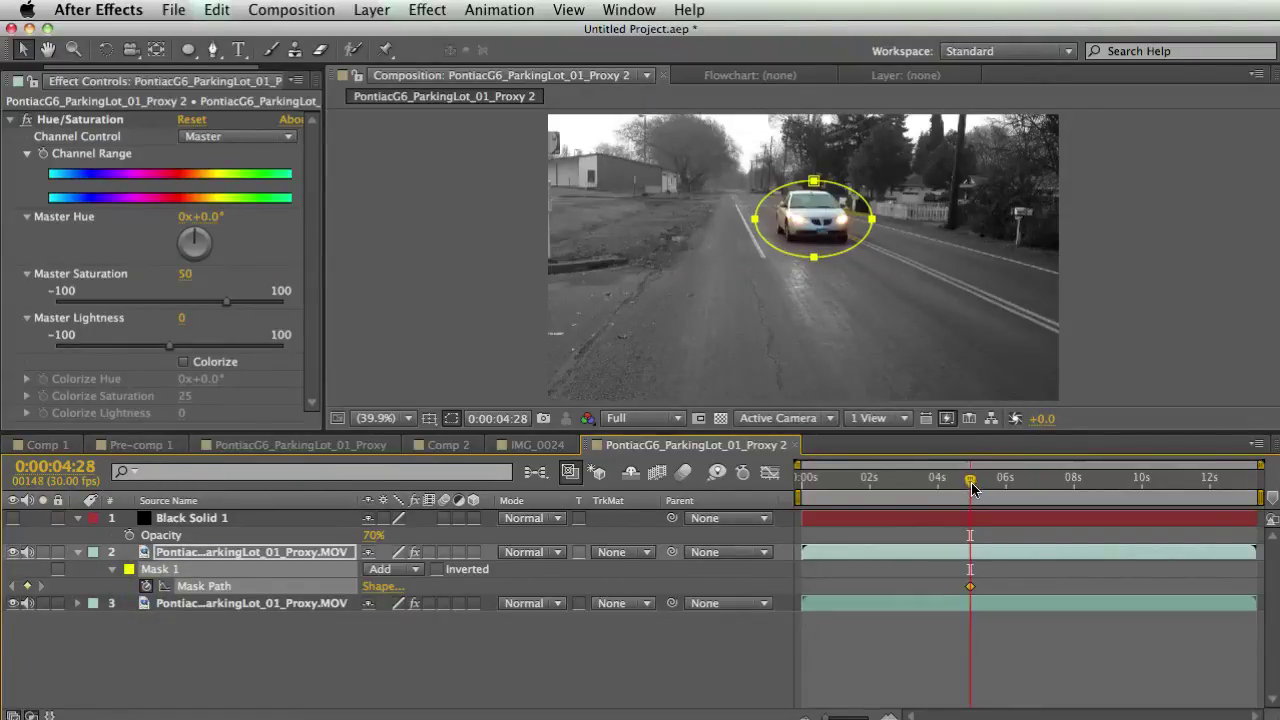
pyautogui.moveTo(972, 487); pyautogui.dragTo(803, 480)
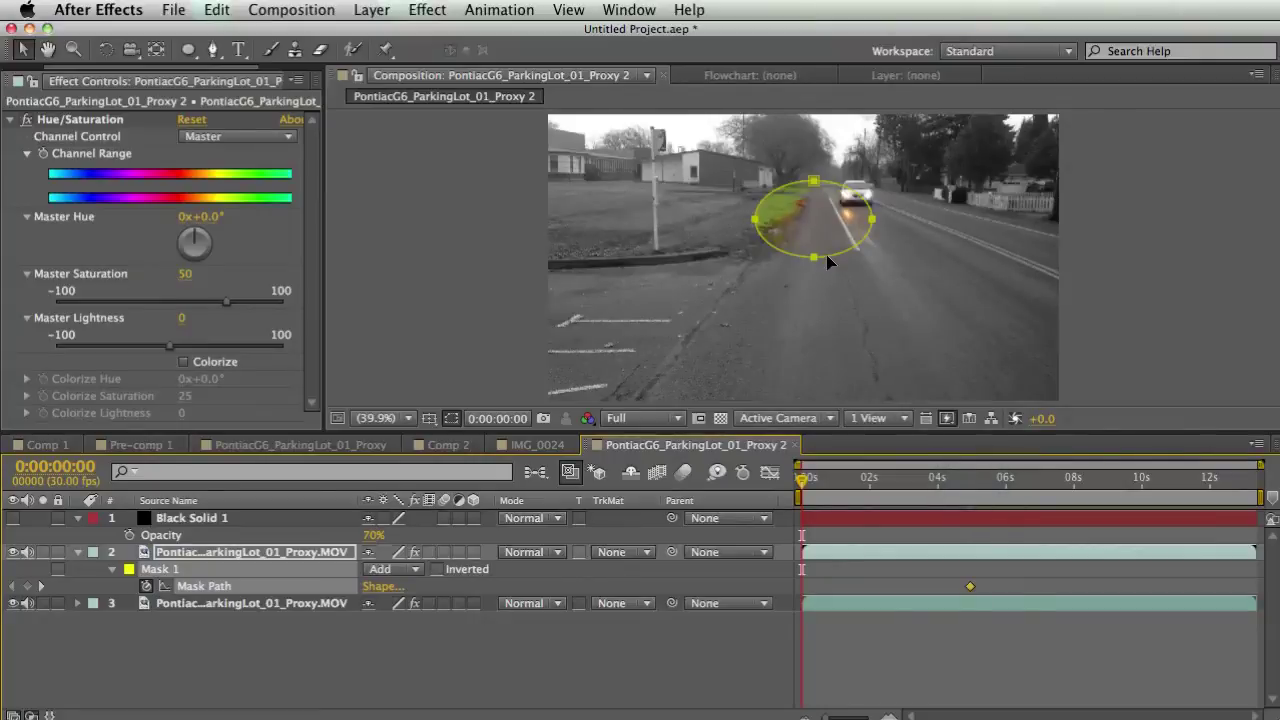
pyautogui.moveTo(828, 253); pyautogui.dragTo(886, 222)
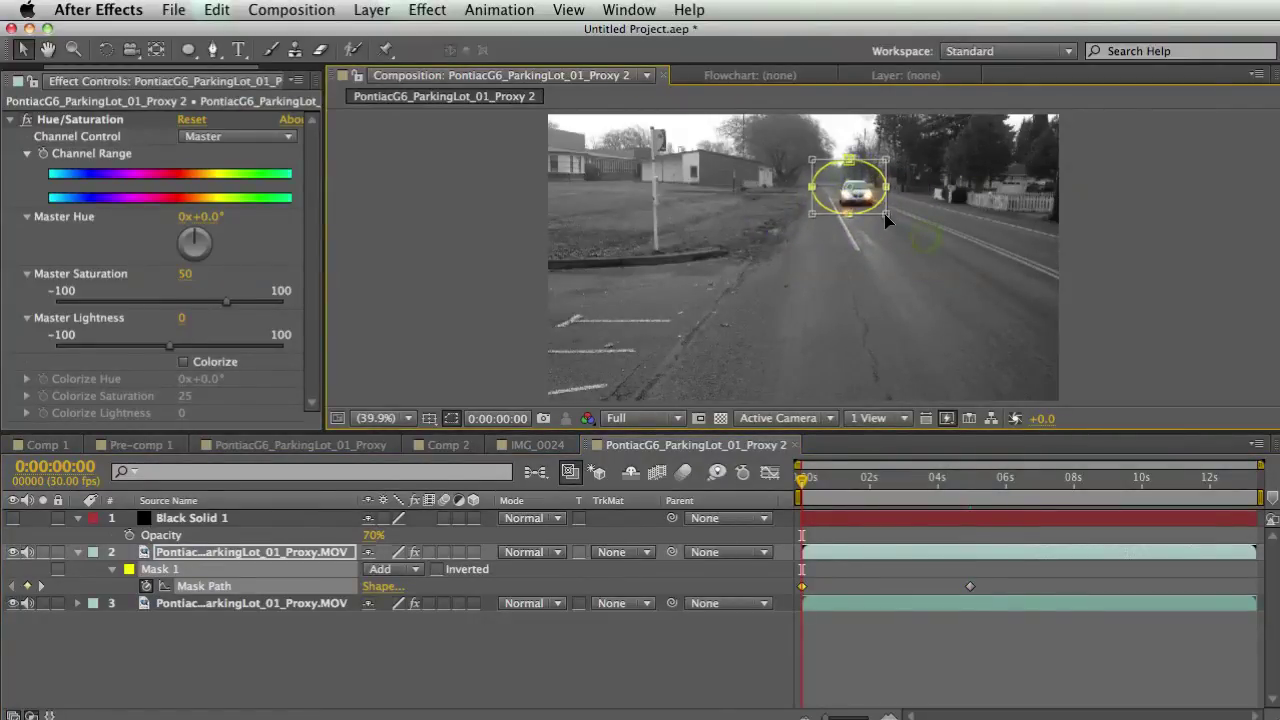
pyautogui.moveTo(811, 160); pyautogui.dragTo(826, 172)
pyautogui.moveTo(888, 210); pyautogui.dragTo(884, 217)
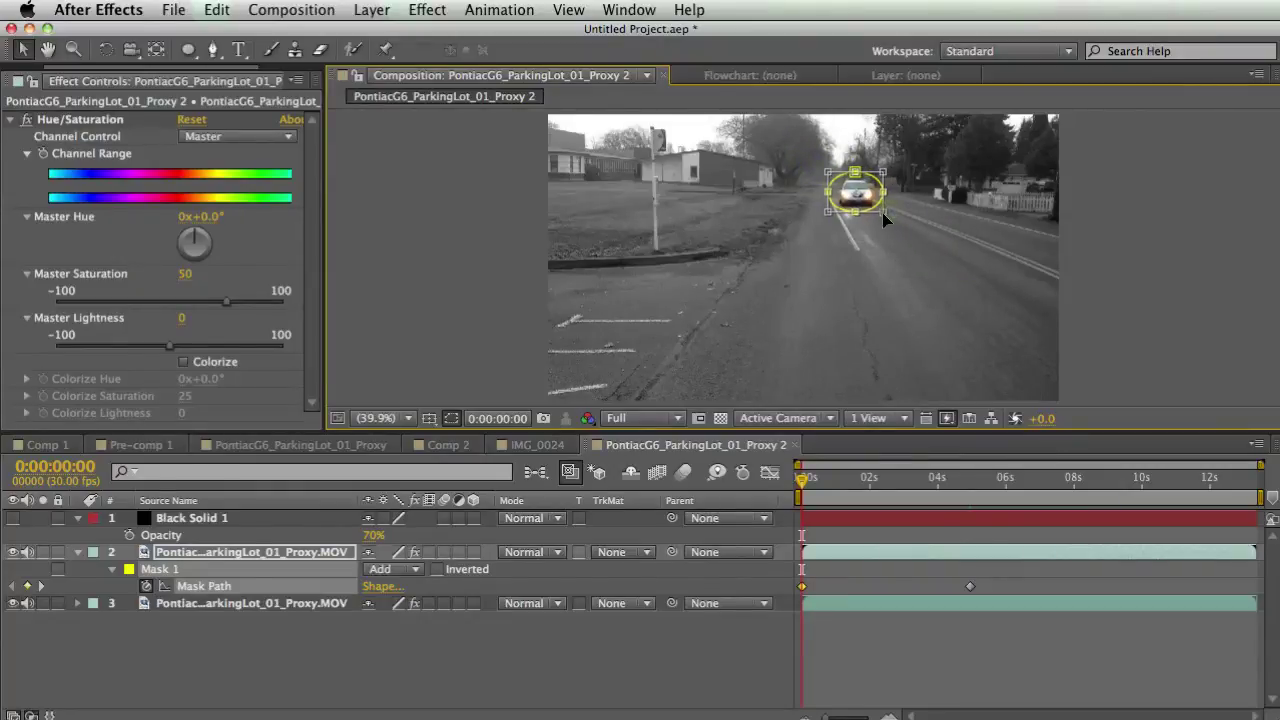
pyautogui.press('Return')
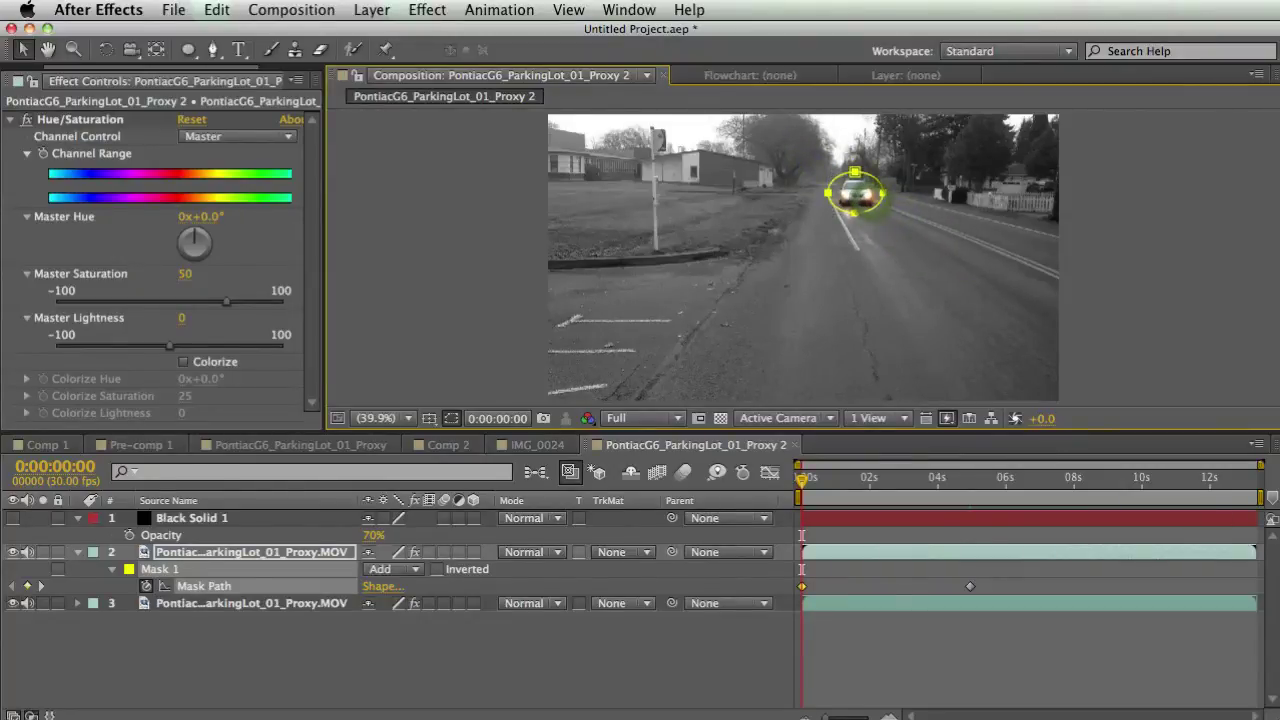
# Fit the mask around the close-up car at 0:00:08:06, then preview it across the clip.
pyautogui.moveTo(1226, 484); pyautogui.dragTo(1080, 486)
pyautogui.hotkey('ctrl', 'v')
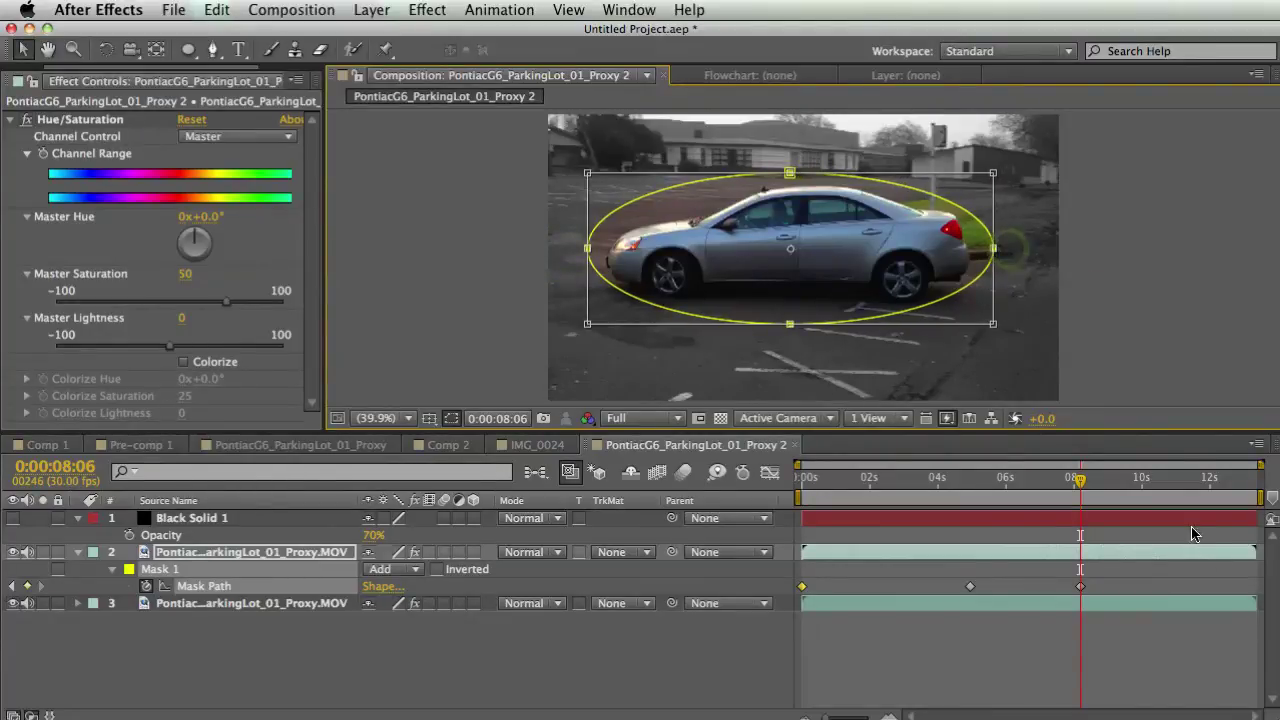
pyautogui.press('End')
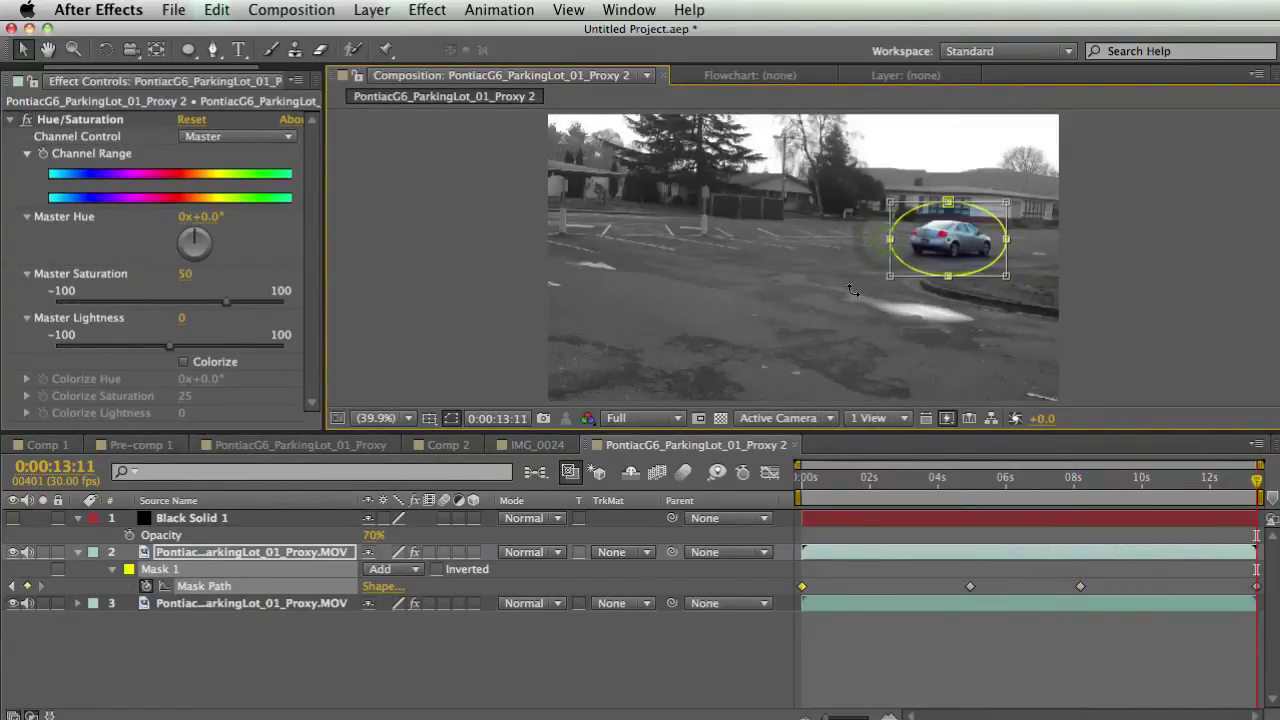
pyautogui.moveTo(1203, 500); pyautogui.dragTo(969, 503)
pyautogui.moveTo(900, 505); pyautogui.dragTo(872, 505)
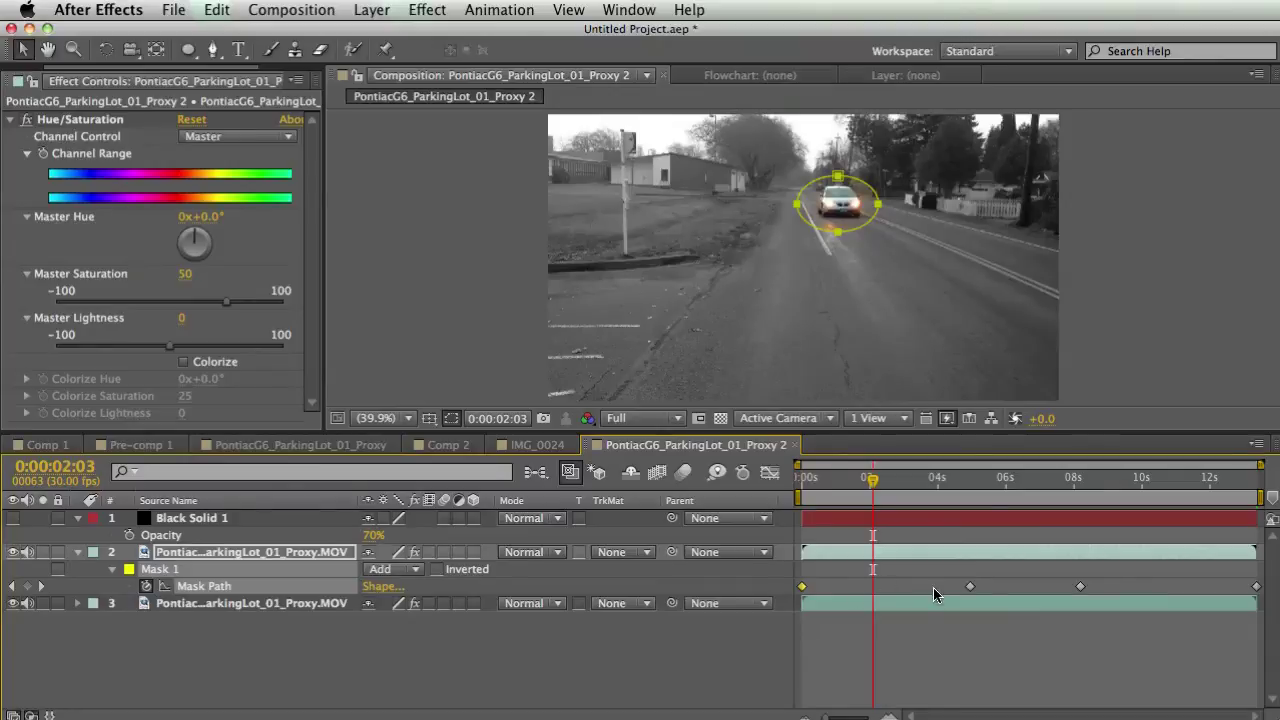
# Around 0:00:06:03, narrow the mask from its left side and check nearby frames.
pyautogui.moveTo(873, 490); pyautogui.dragTo(1029, 503)
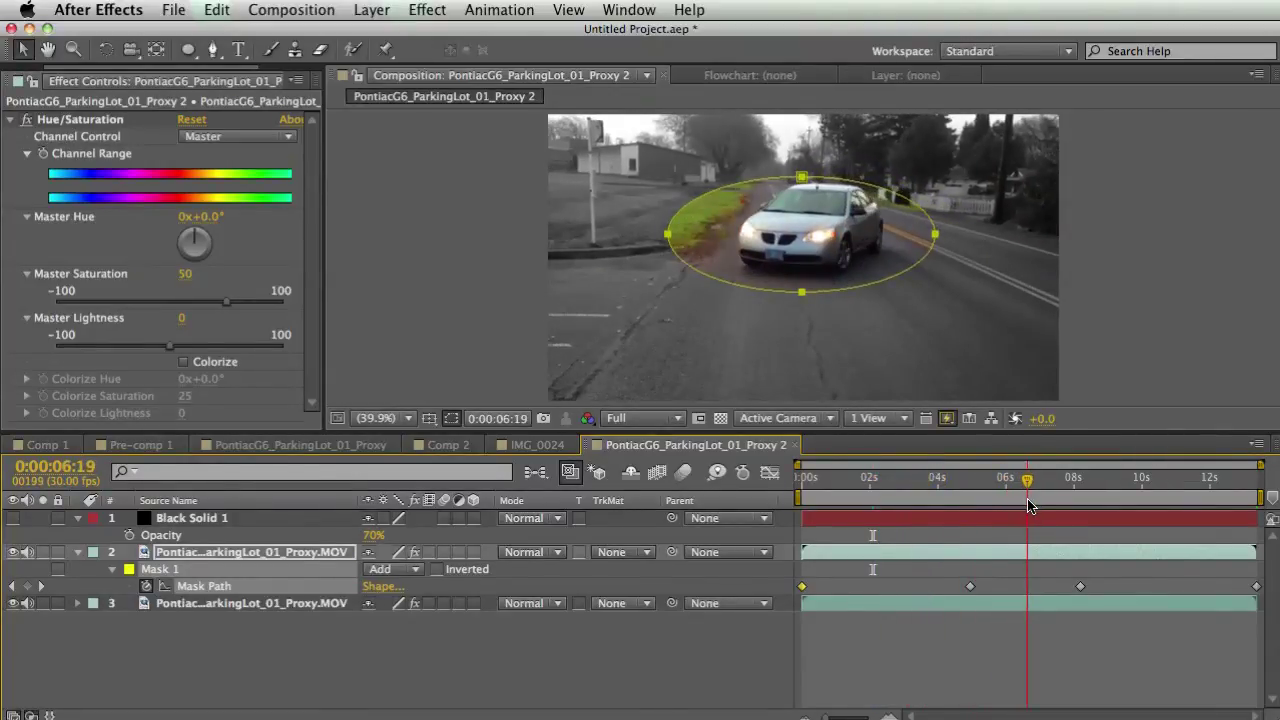
pyautogui.click(852, 291)
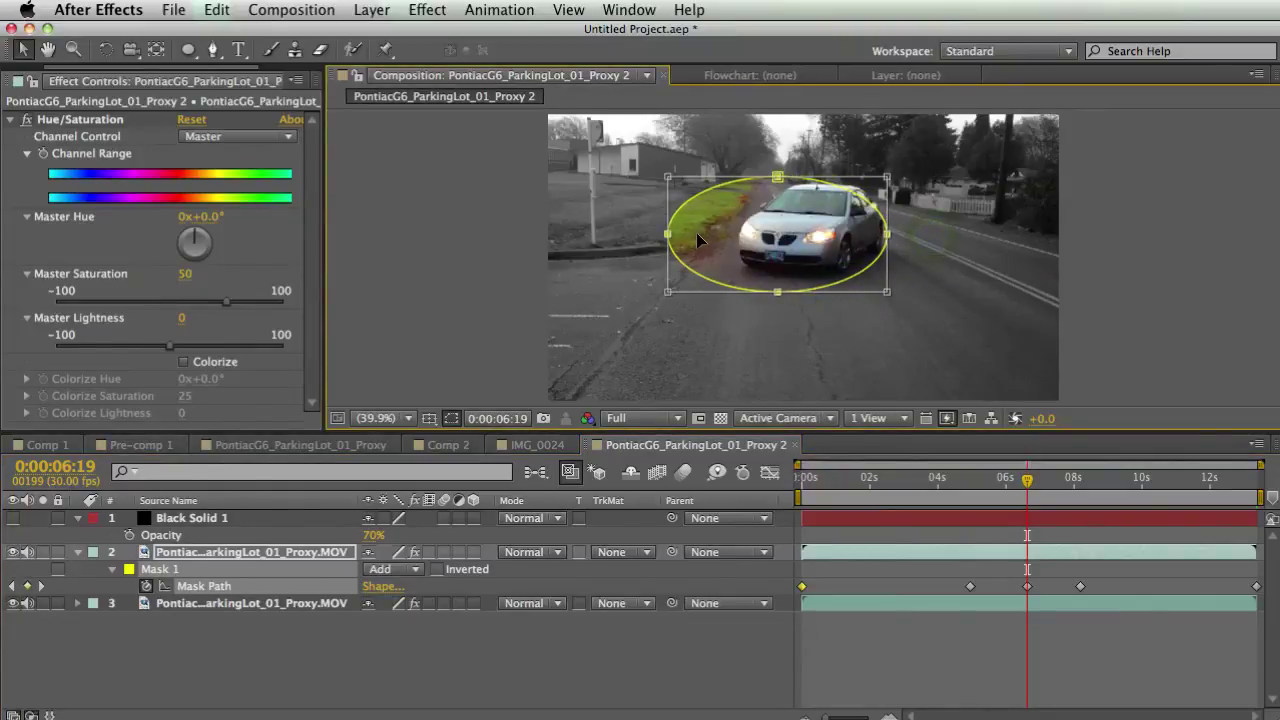
pyautogui.moveTo(719, 235); pyautogui.dragTo(725, 235)
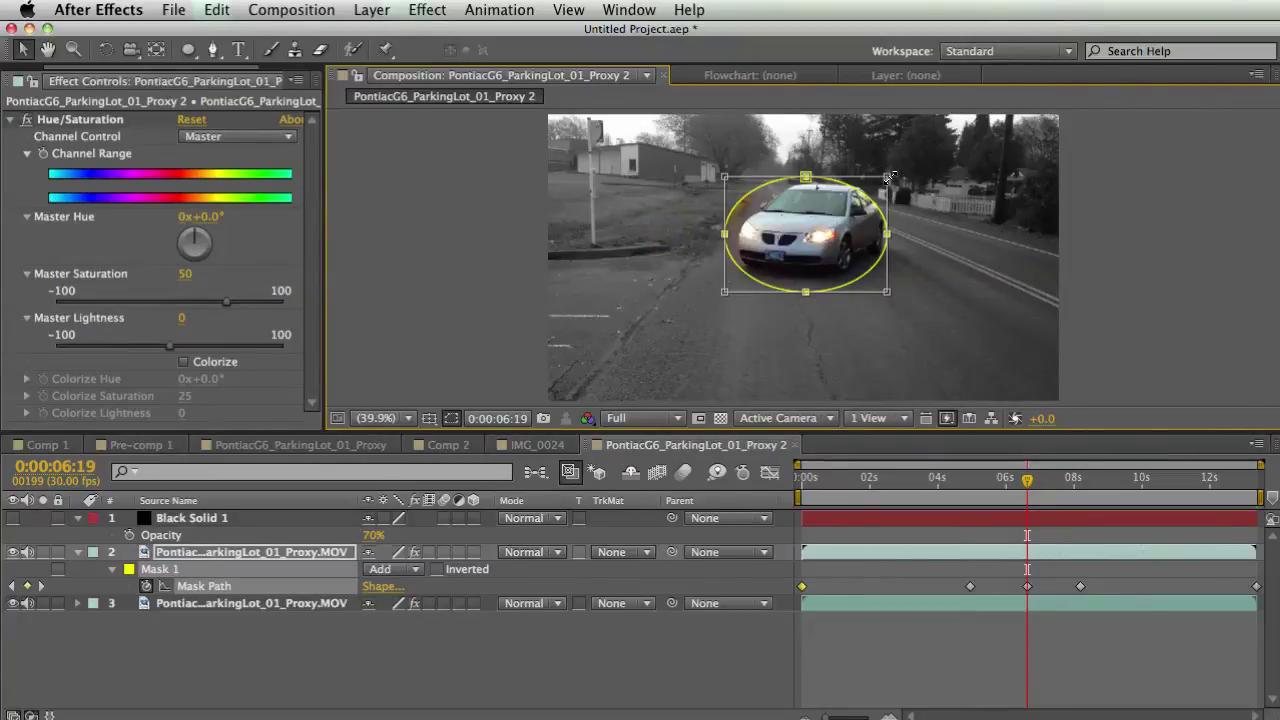
pyautogui.moveTo(1027, 480); pyautogui.dragTo(1088, 487)
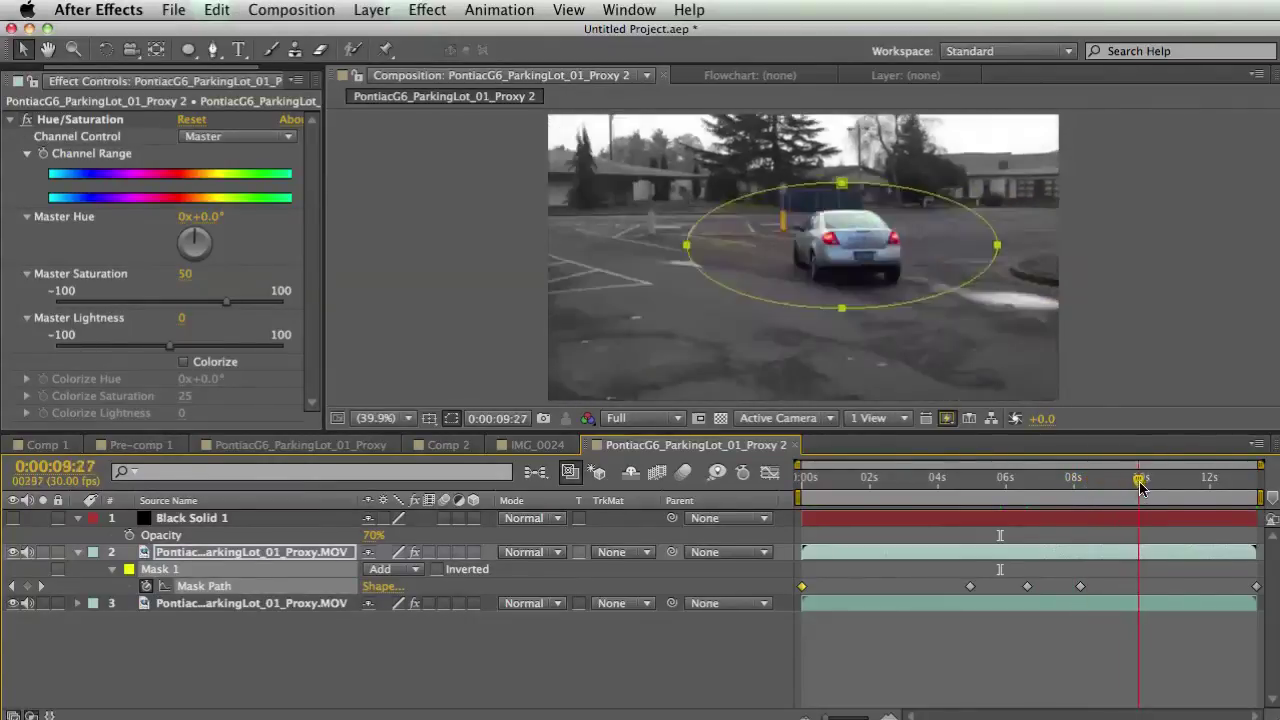
pyautogui.moveTo(1137, 487)
pyautogui.mouseDown()
pyautogui.moveTo(1180, 487)
pyautogui.moveTo(805, 490)
pyautogui.moveTo(1126, 500)
pyautogui.mouseUp()
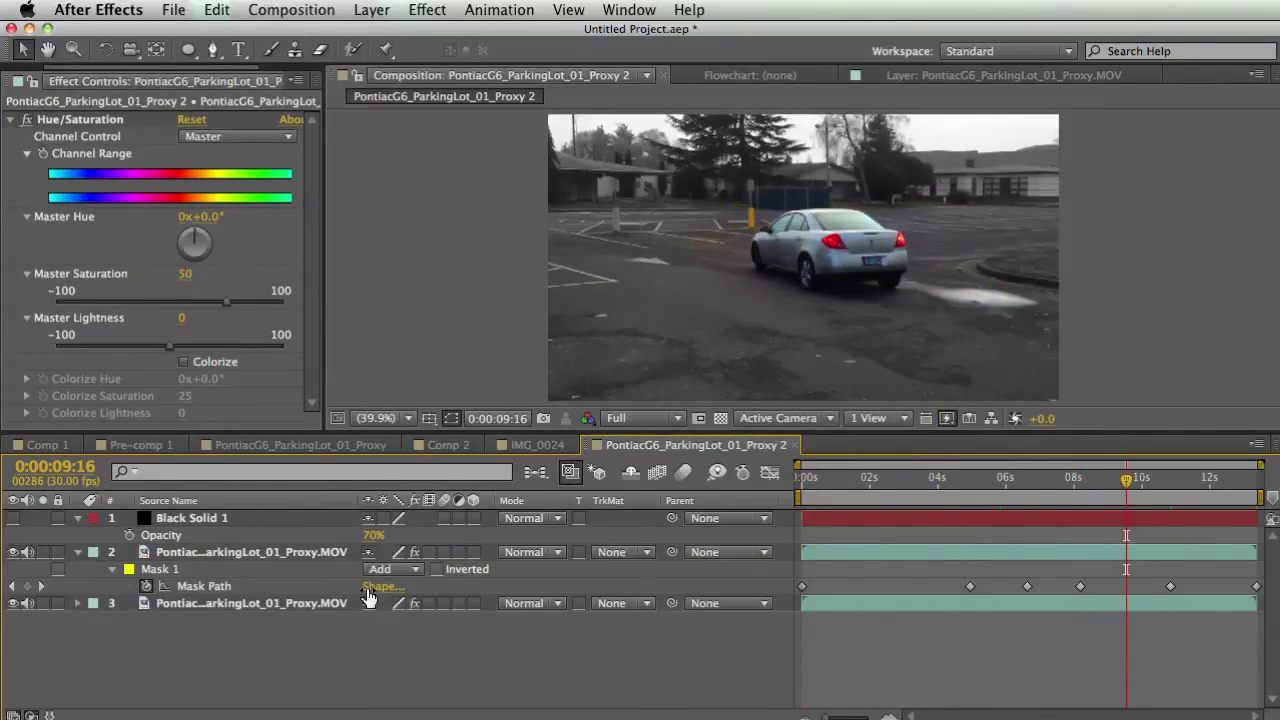
# Tighten the mask from the right, left and top-left to fit the car.
pyautogui.click(285, 578)
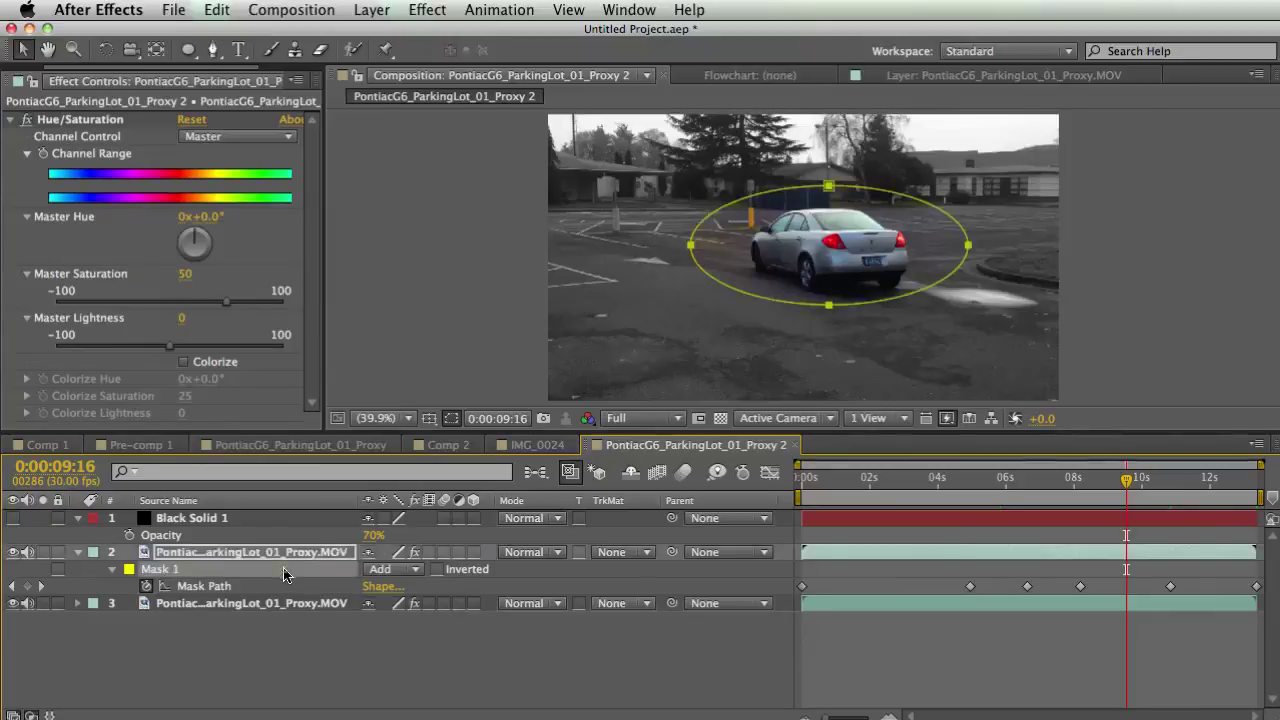
pyautogui.doubleClick(966, 260)
pyautogui.moveTo(968, 244); pyautogui.dragTo(942, 250)
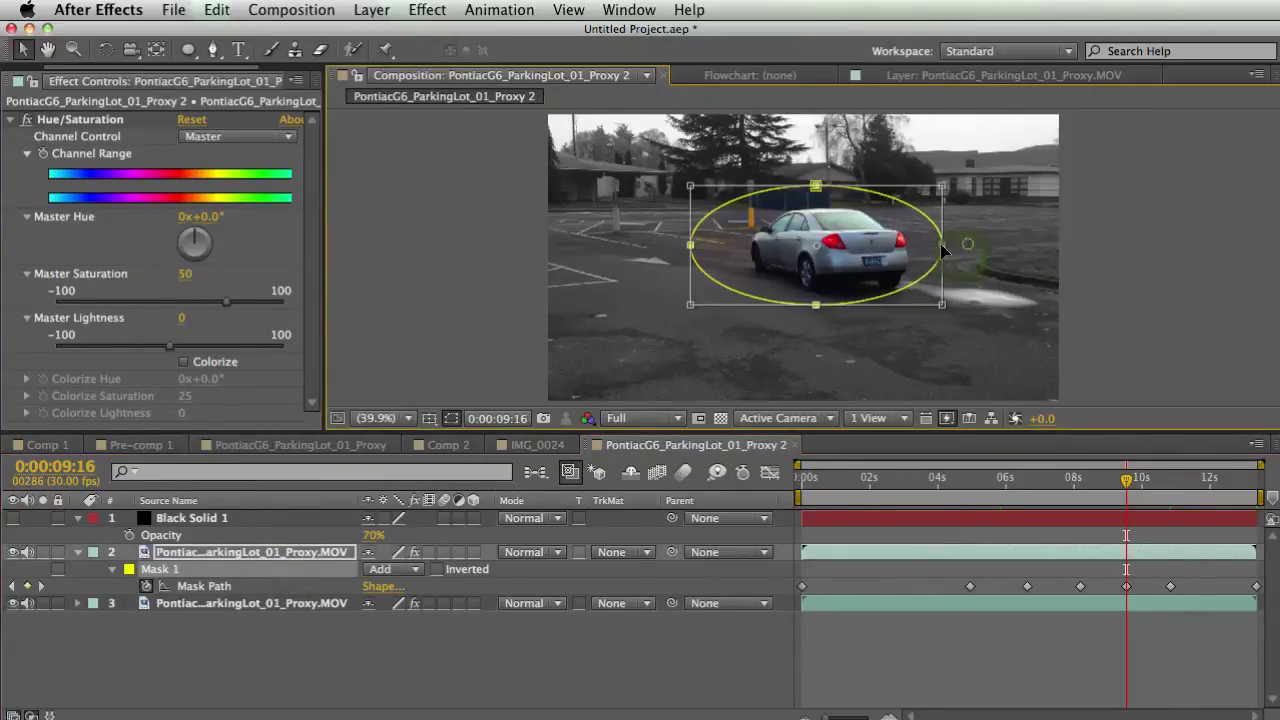
pyautogui.moveTo(691, 244); pyautogui.dragTo(715, 245)
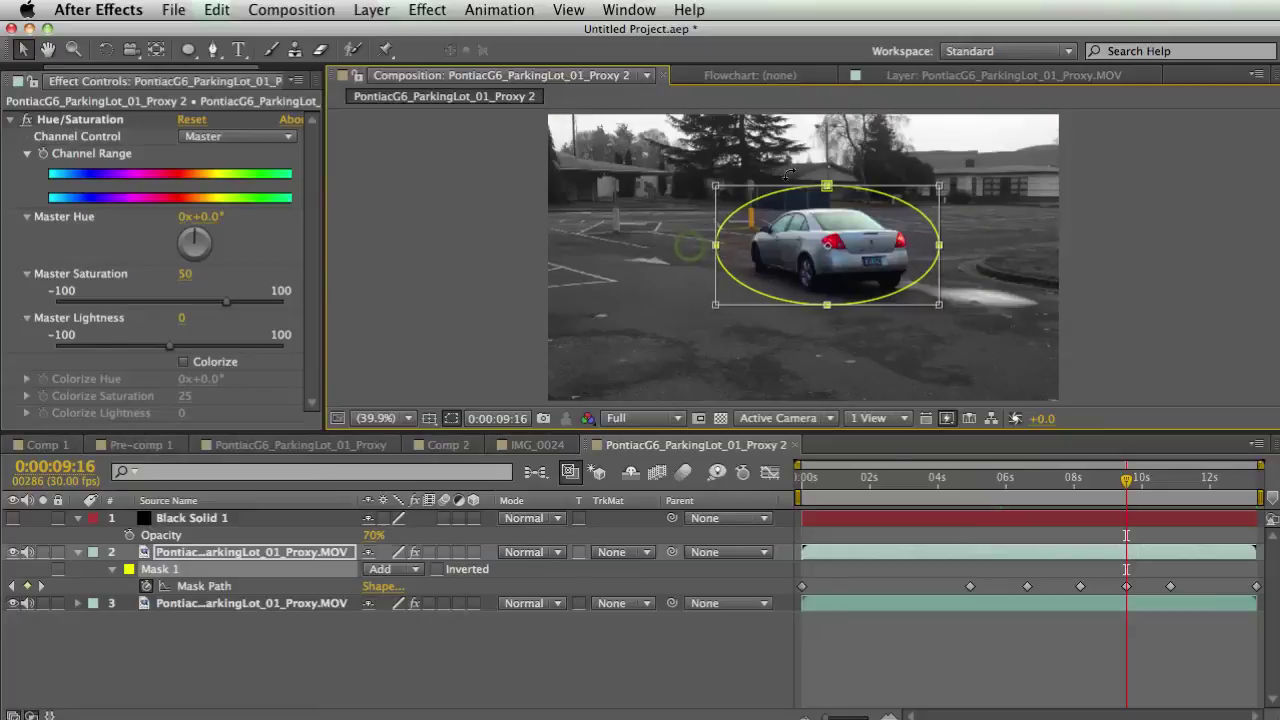
pyautogui.moveTo(714, 187); pyautogui.dragTo(742, 215)
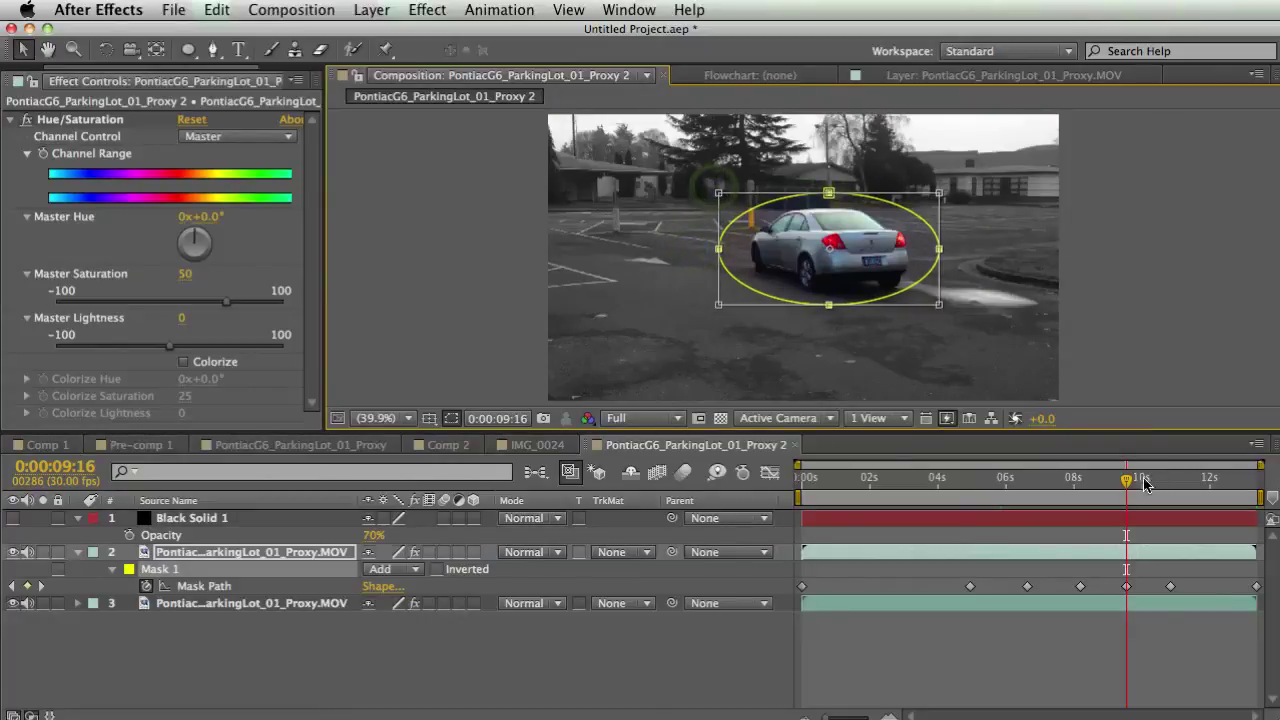
# Adjust the mask at 0:00:12:03 and preview the 74-pixel feathered result.
pyautogui.moveTo(1198, 478); pyautogui.dragTo(1213, 478)
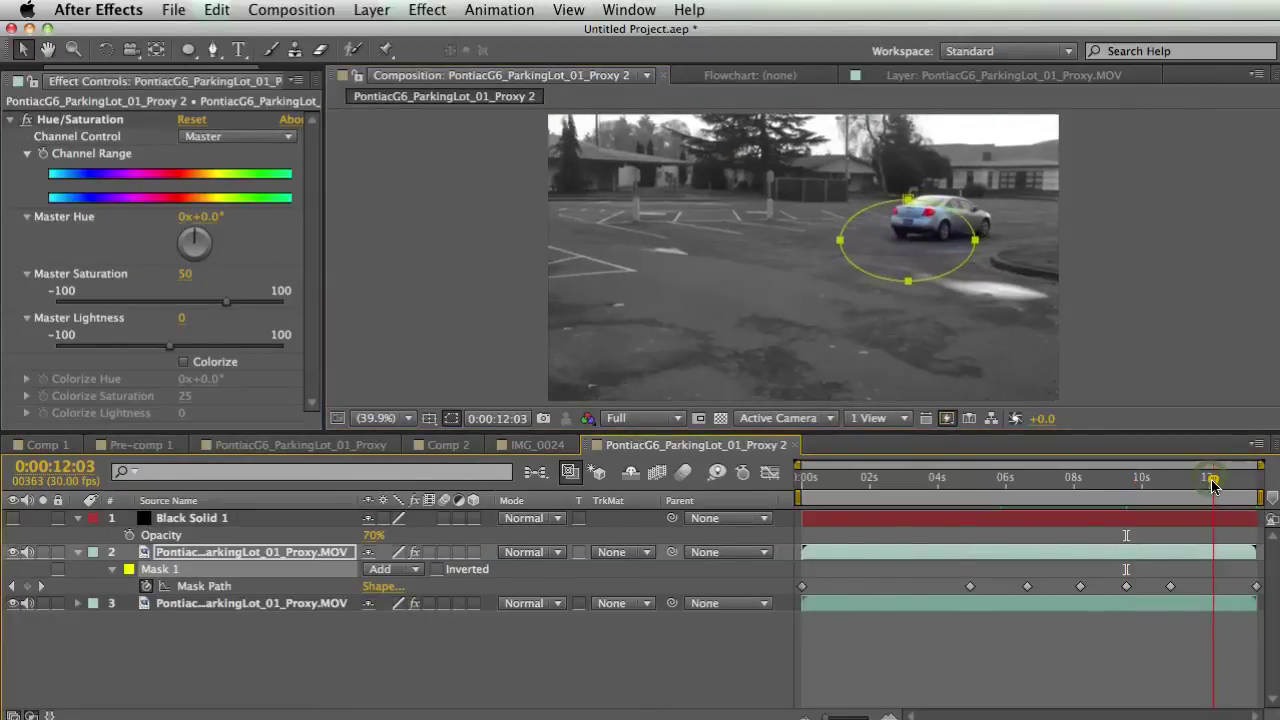
pyautogui.doubleClick(949, 273)
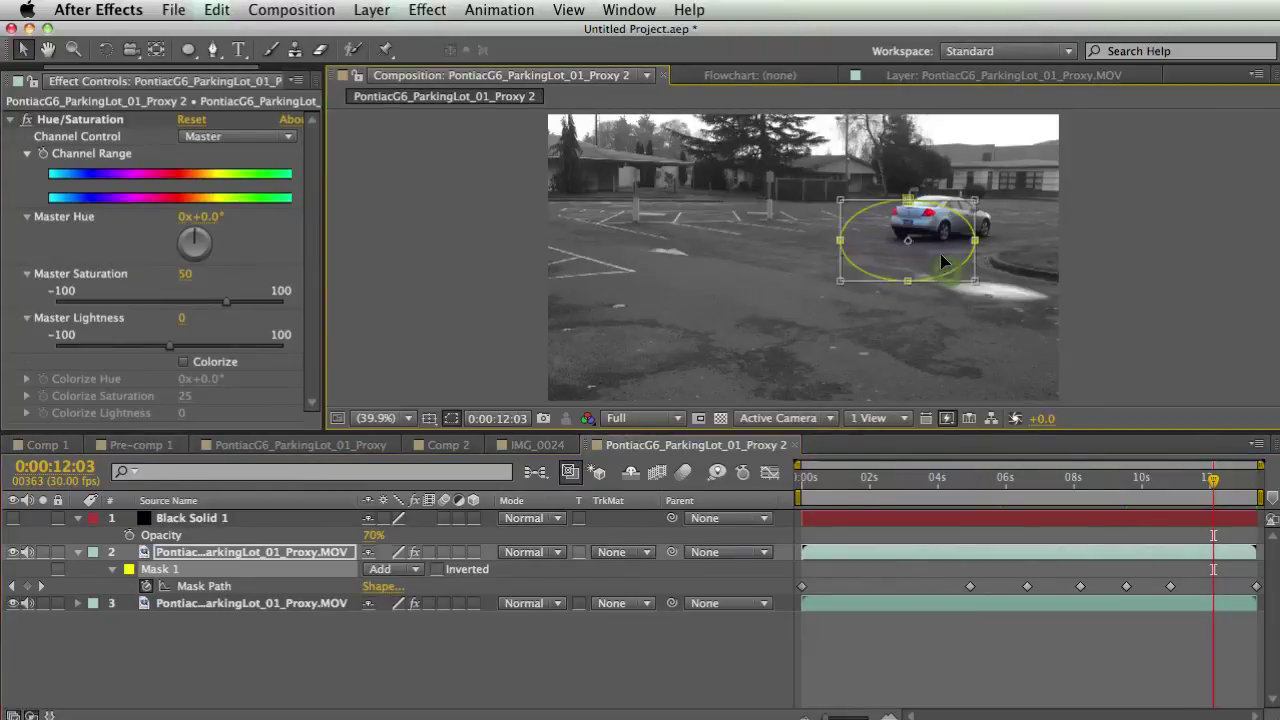
pyautogui.moveTo(864, 476); pyautogui.dragTo(890, 478)
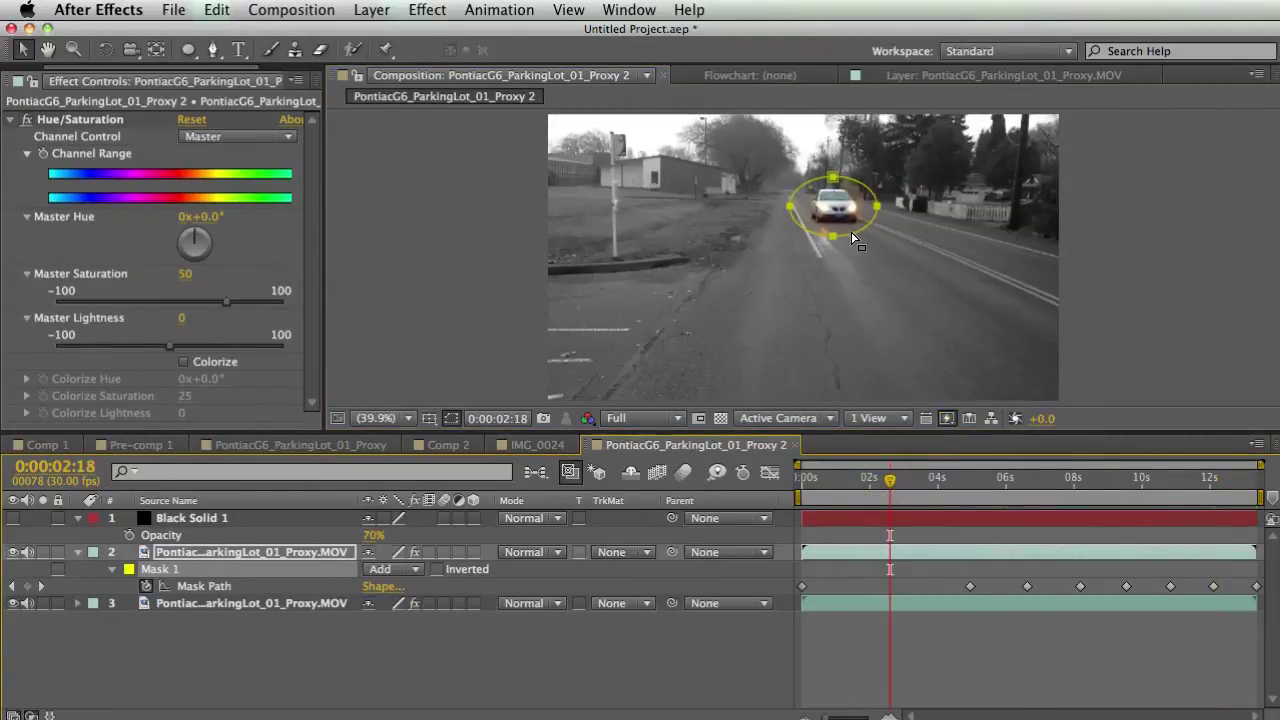
pyautogui.moveTo(935, 487); pyautogui.dragTo(808, 478)
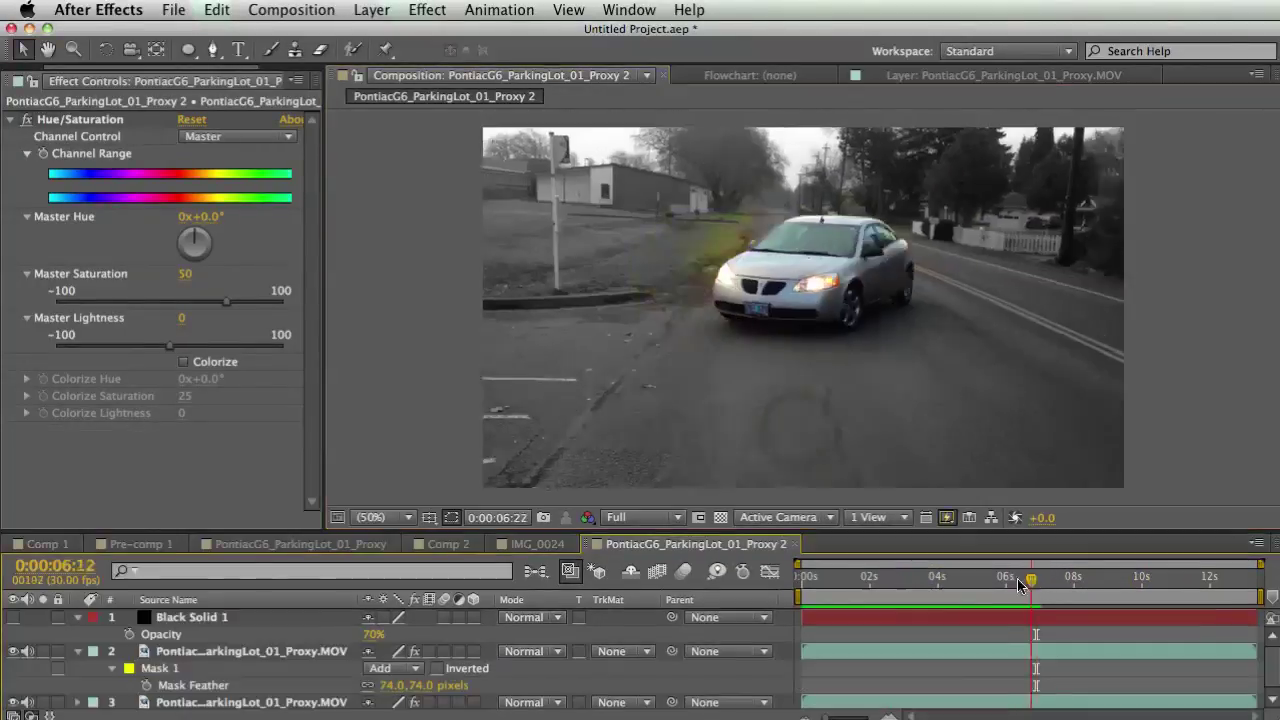
pyautogui.moveTo(1029, 580); pyautogui.dragTo(1101, 585)
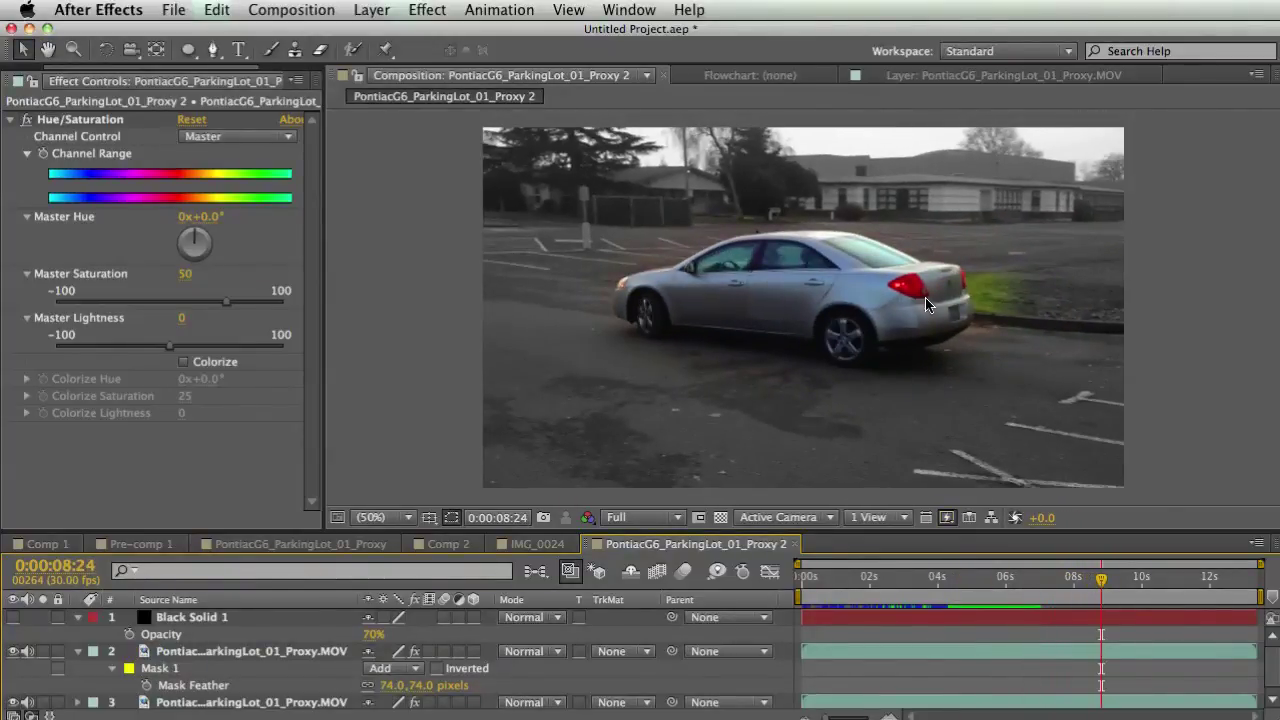
pyautogui.moveTo(1100, 575); pyautogui.dragTo(803, 583)
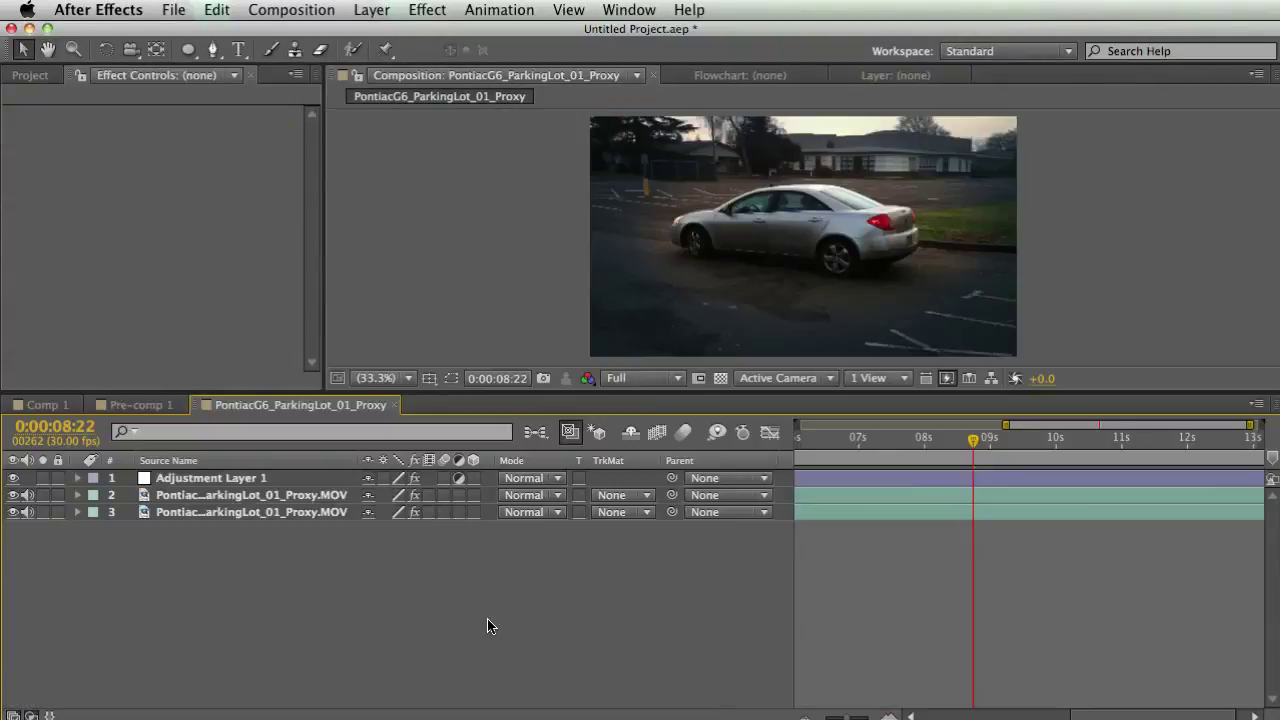